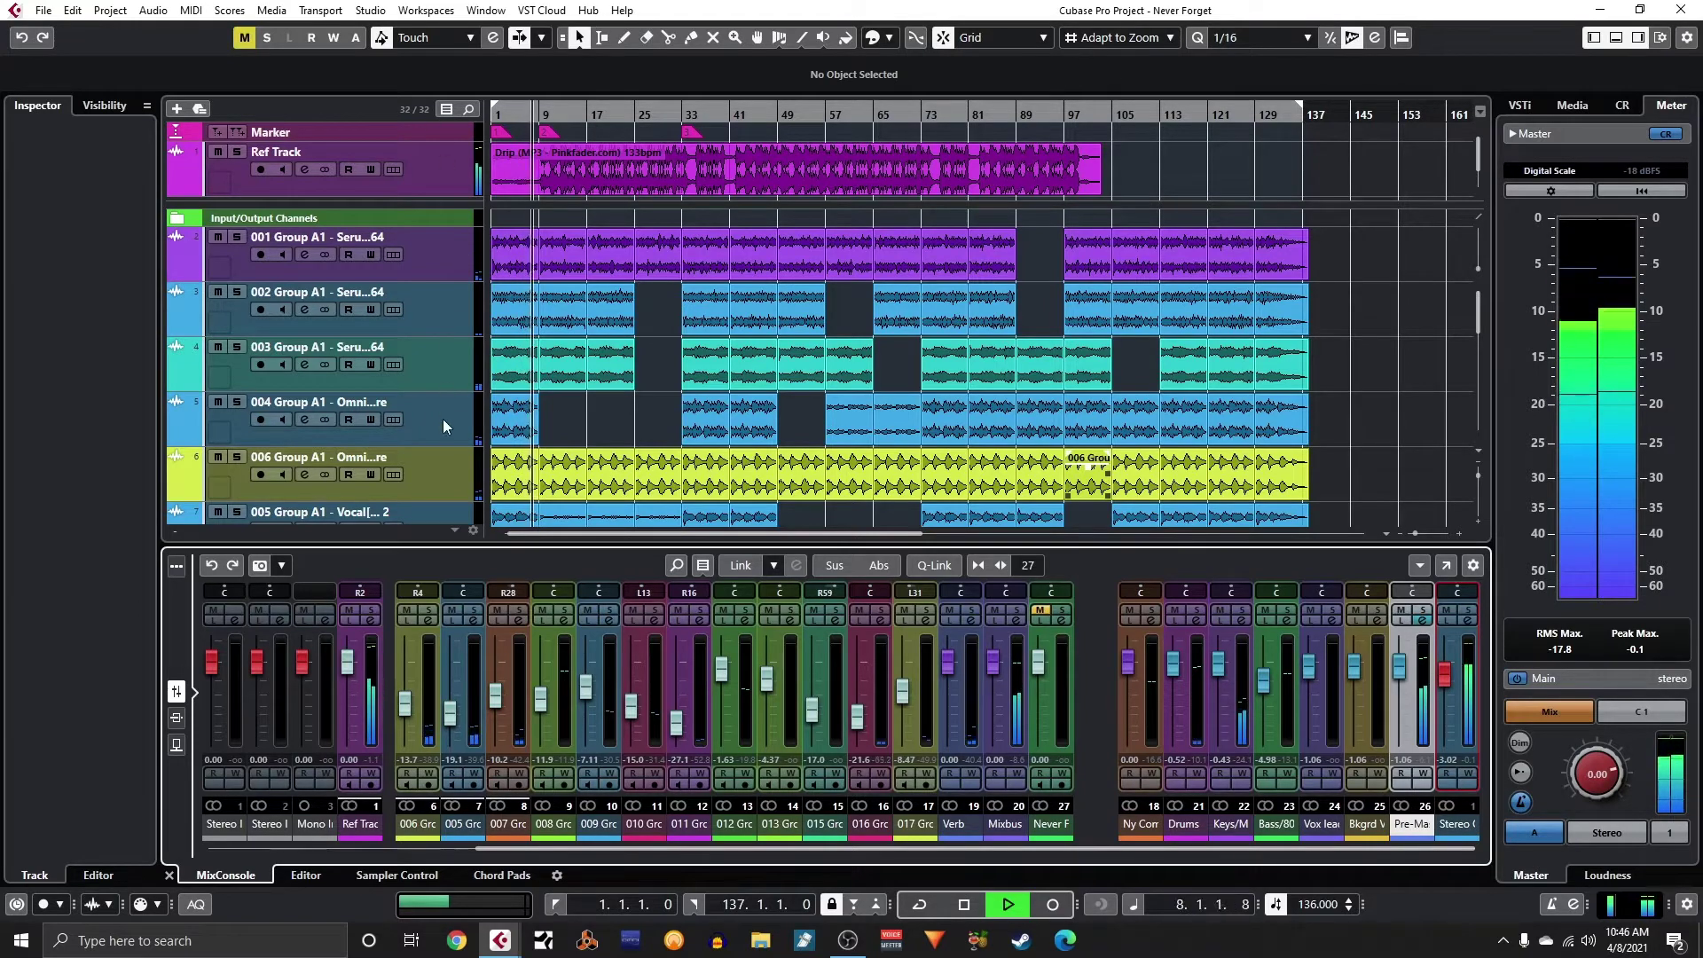
- Select the 008 Group B1 Kicks track and inspect its inserts, EQ and sends in the channel settings
scroll(453, 425, "down", 3)
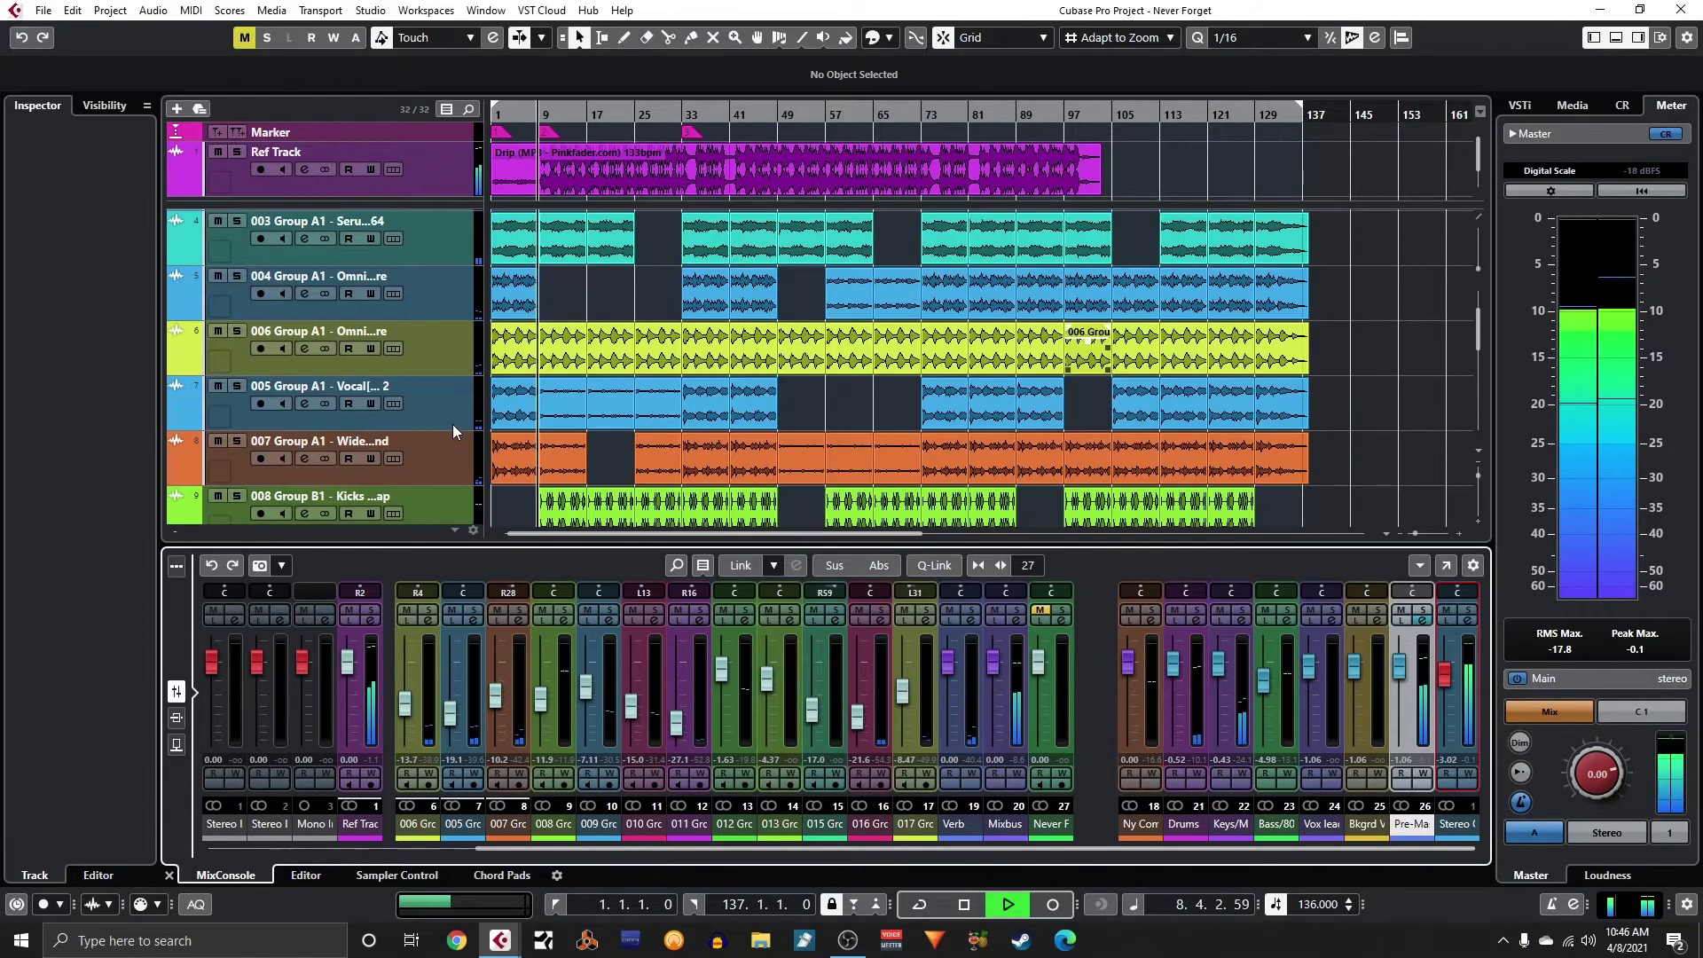
left_click(447, 501)
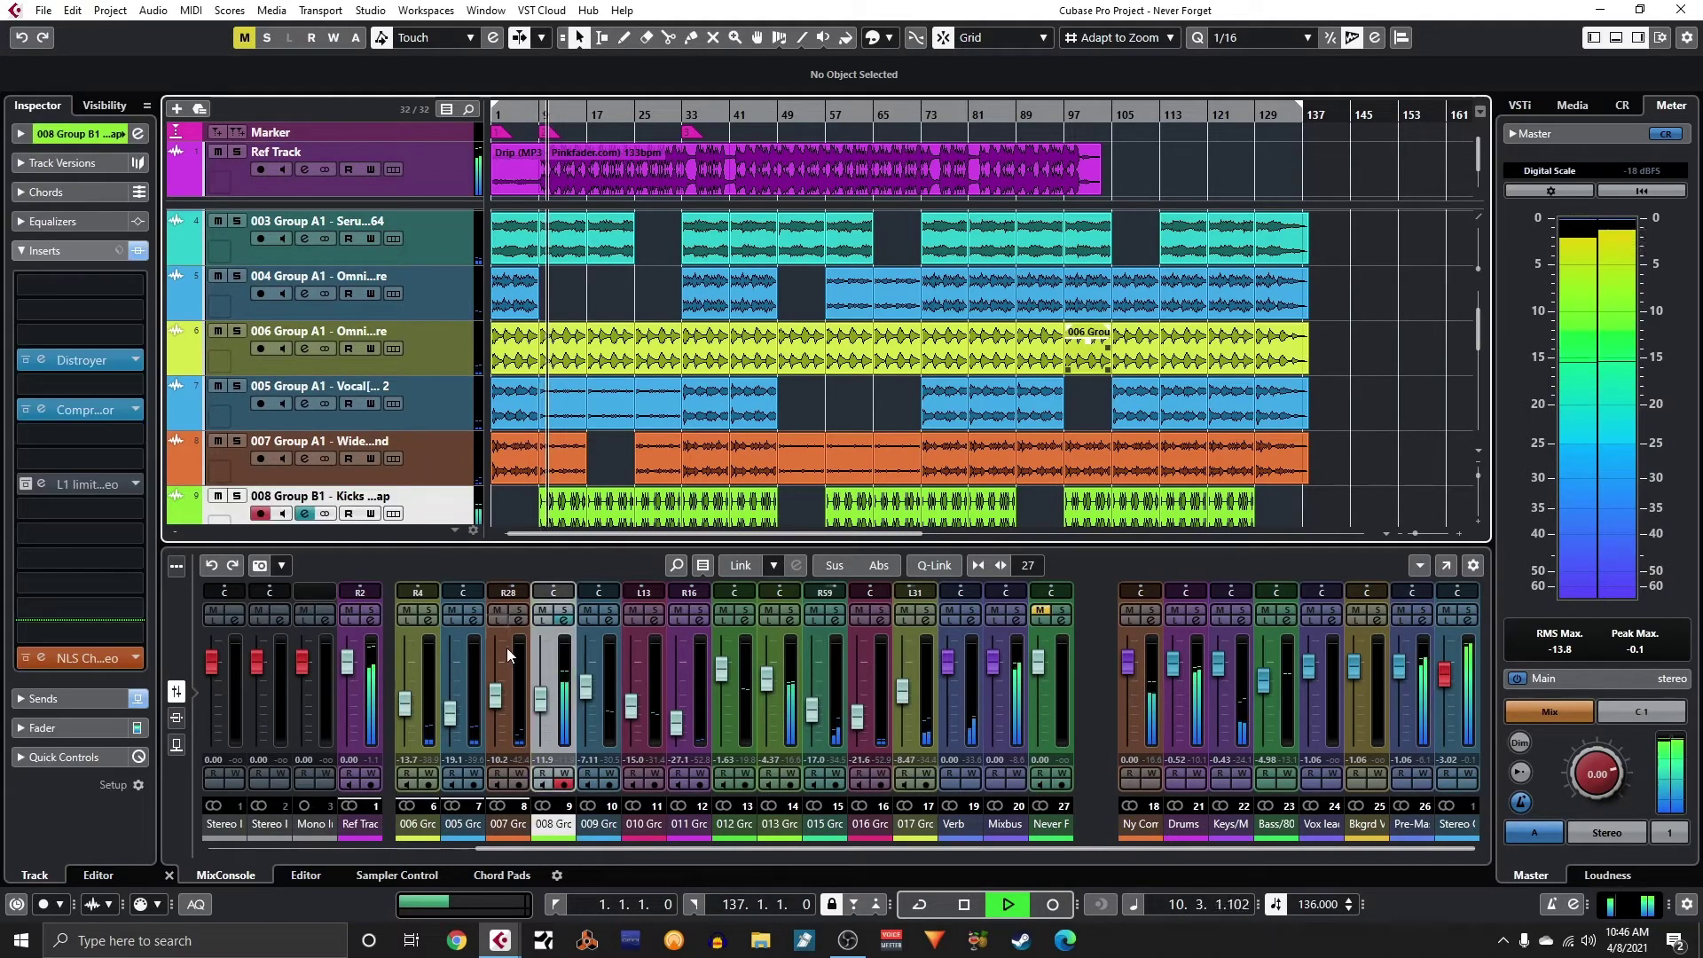
left_click(570, 618)
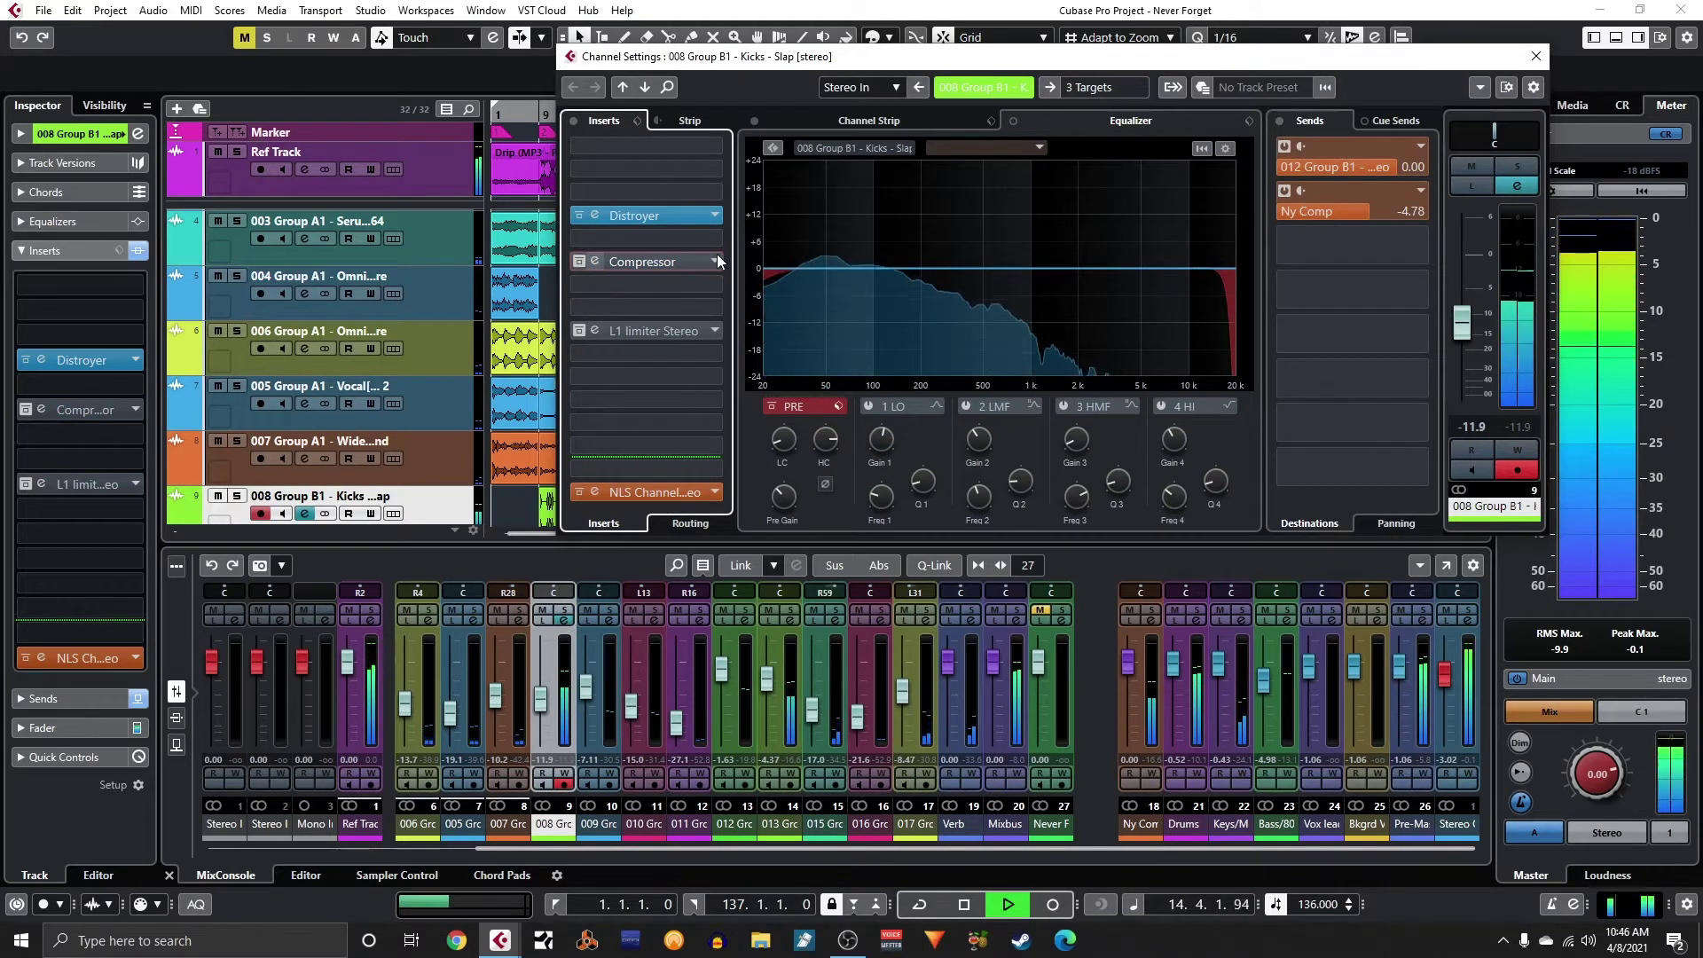
left_click(1535, 56)
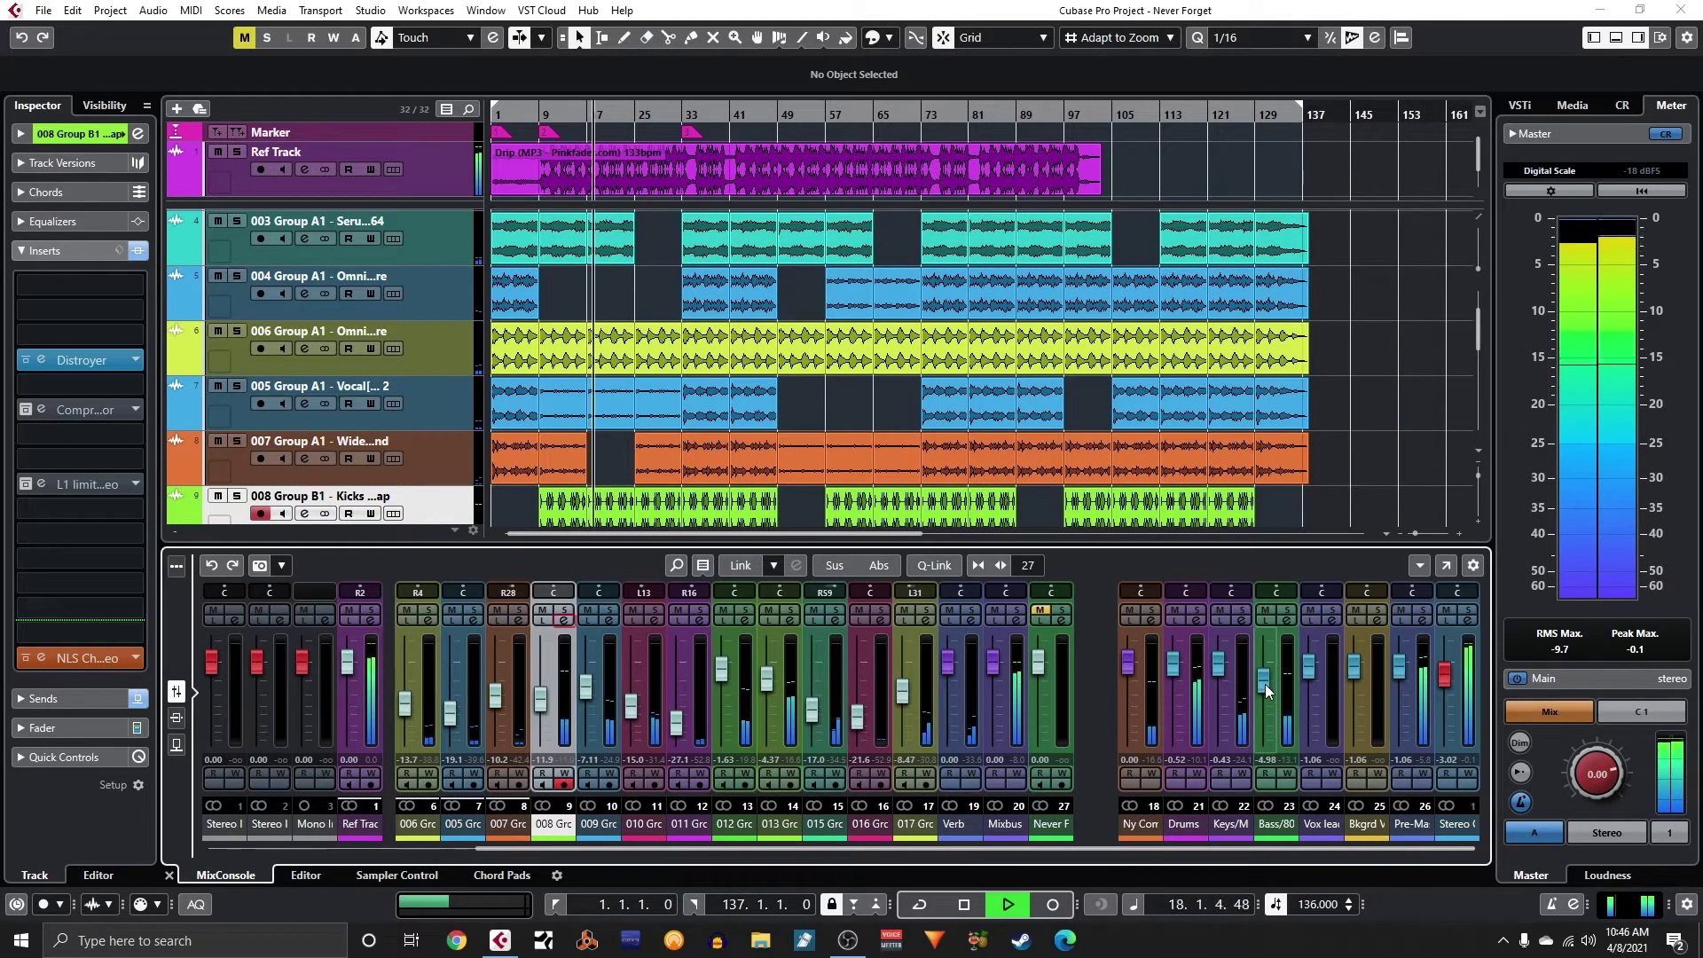
- Rebalance the low end against playback, setting the 008 Kicks fader to -9.93 and the Bass/80 group fader to -5.30
left_click_drag(1263, 681, 1266, 698)
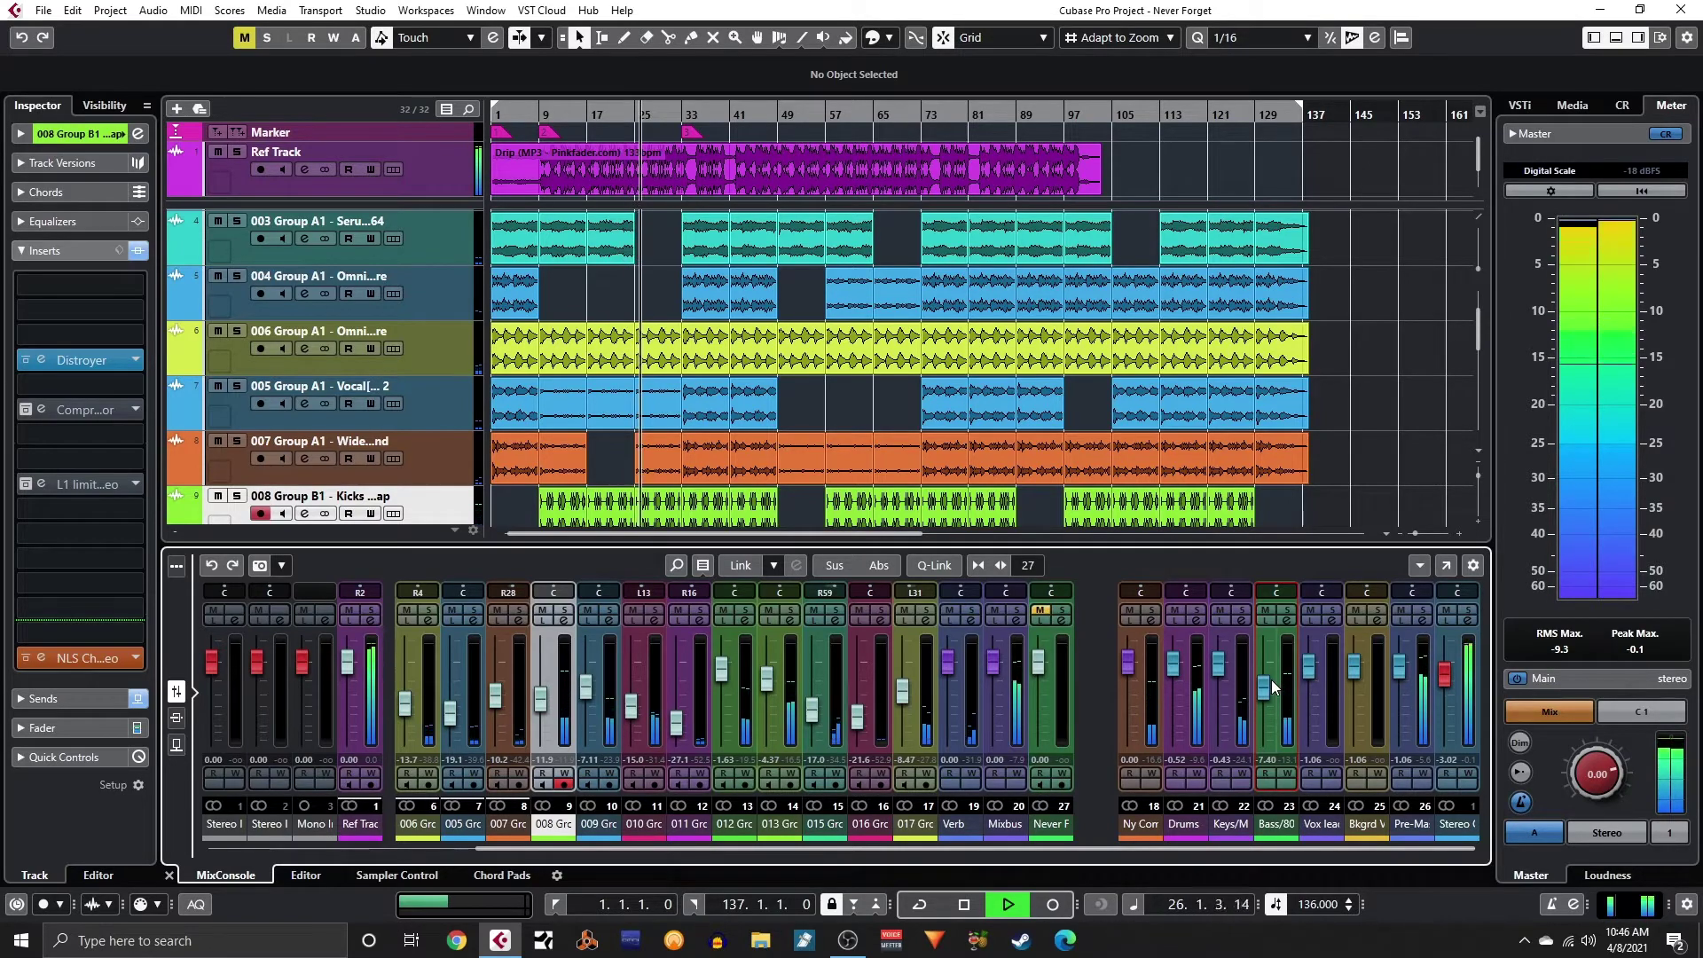
key("space")
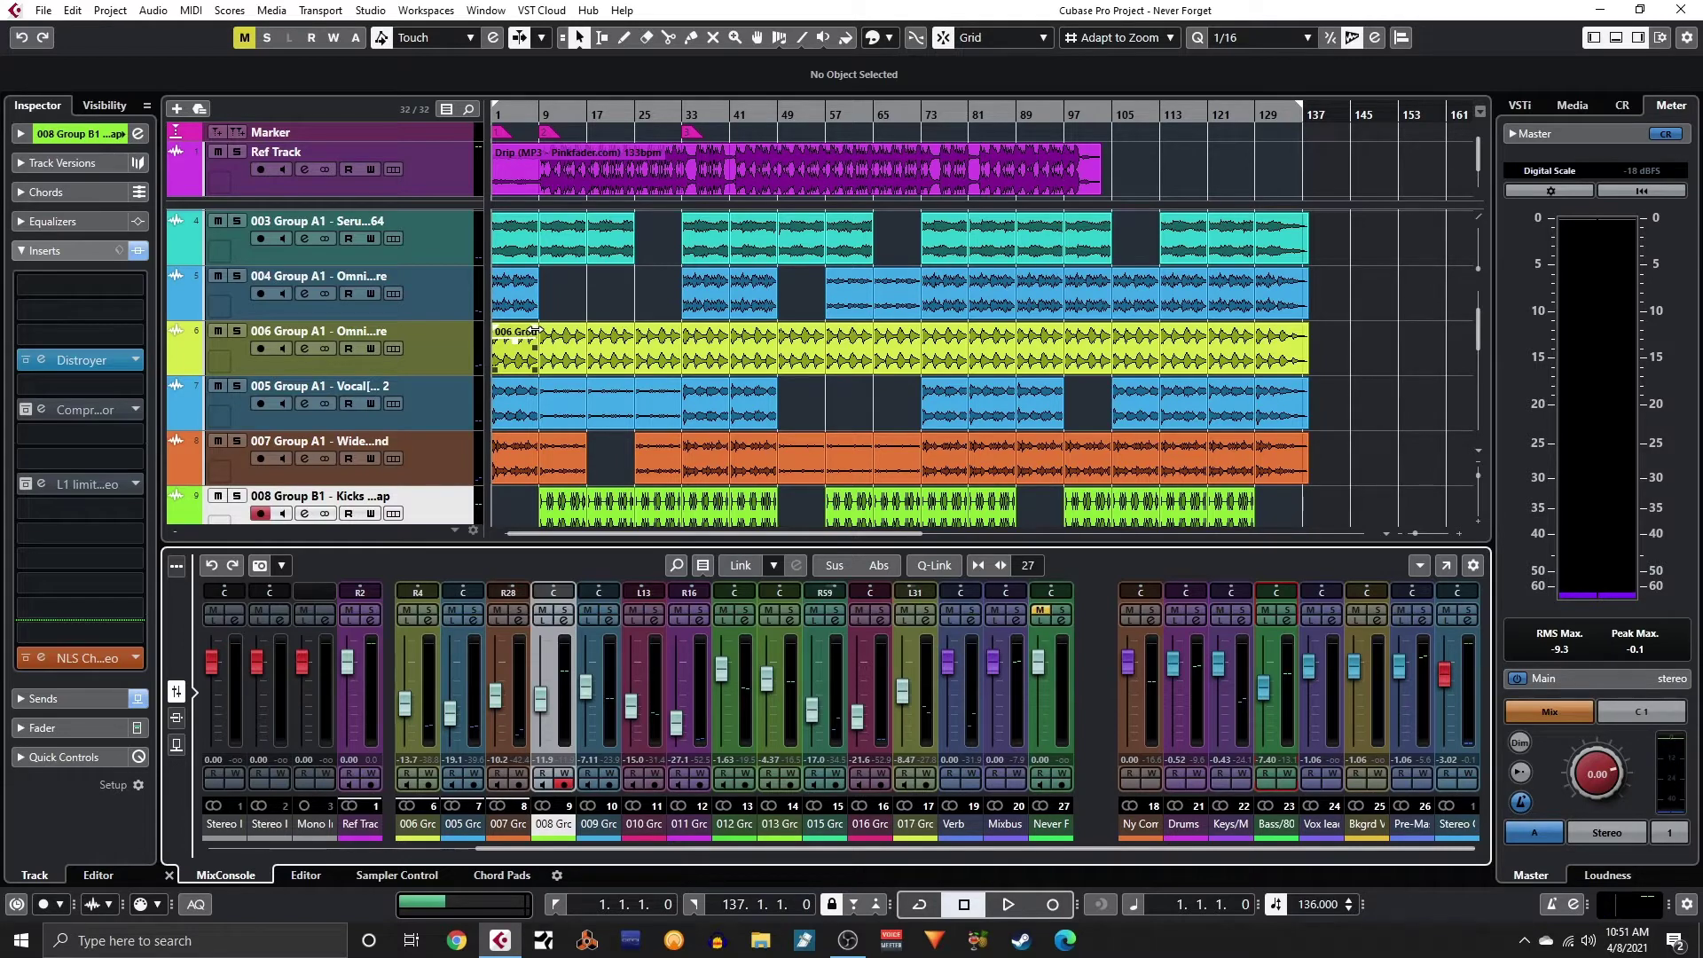
key("space")
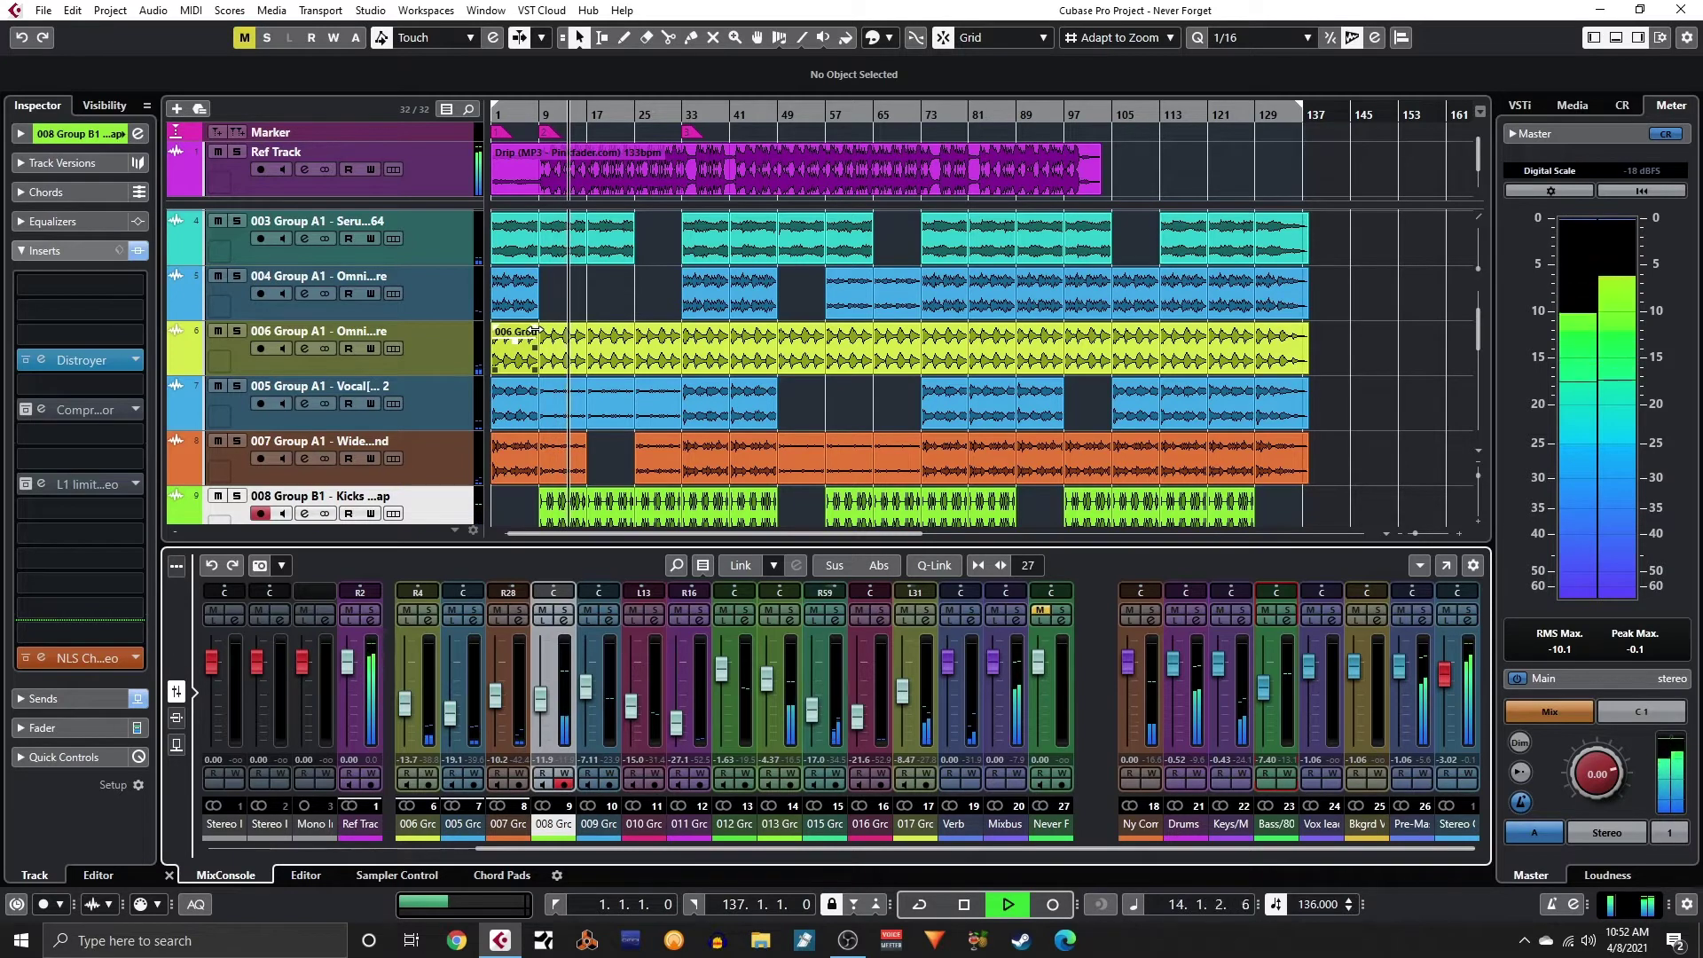
left_click_drag(547, 703, 551, 697)
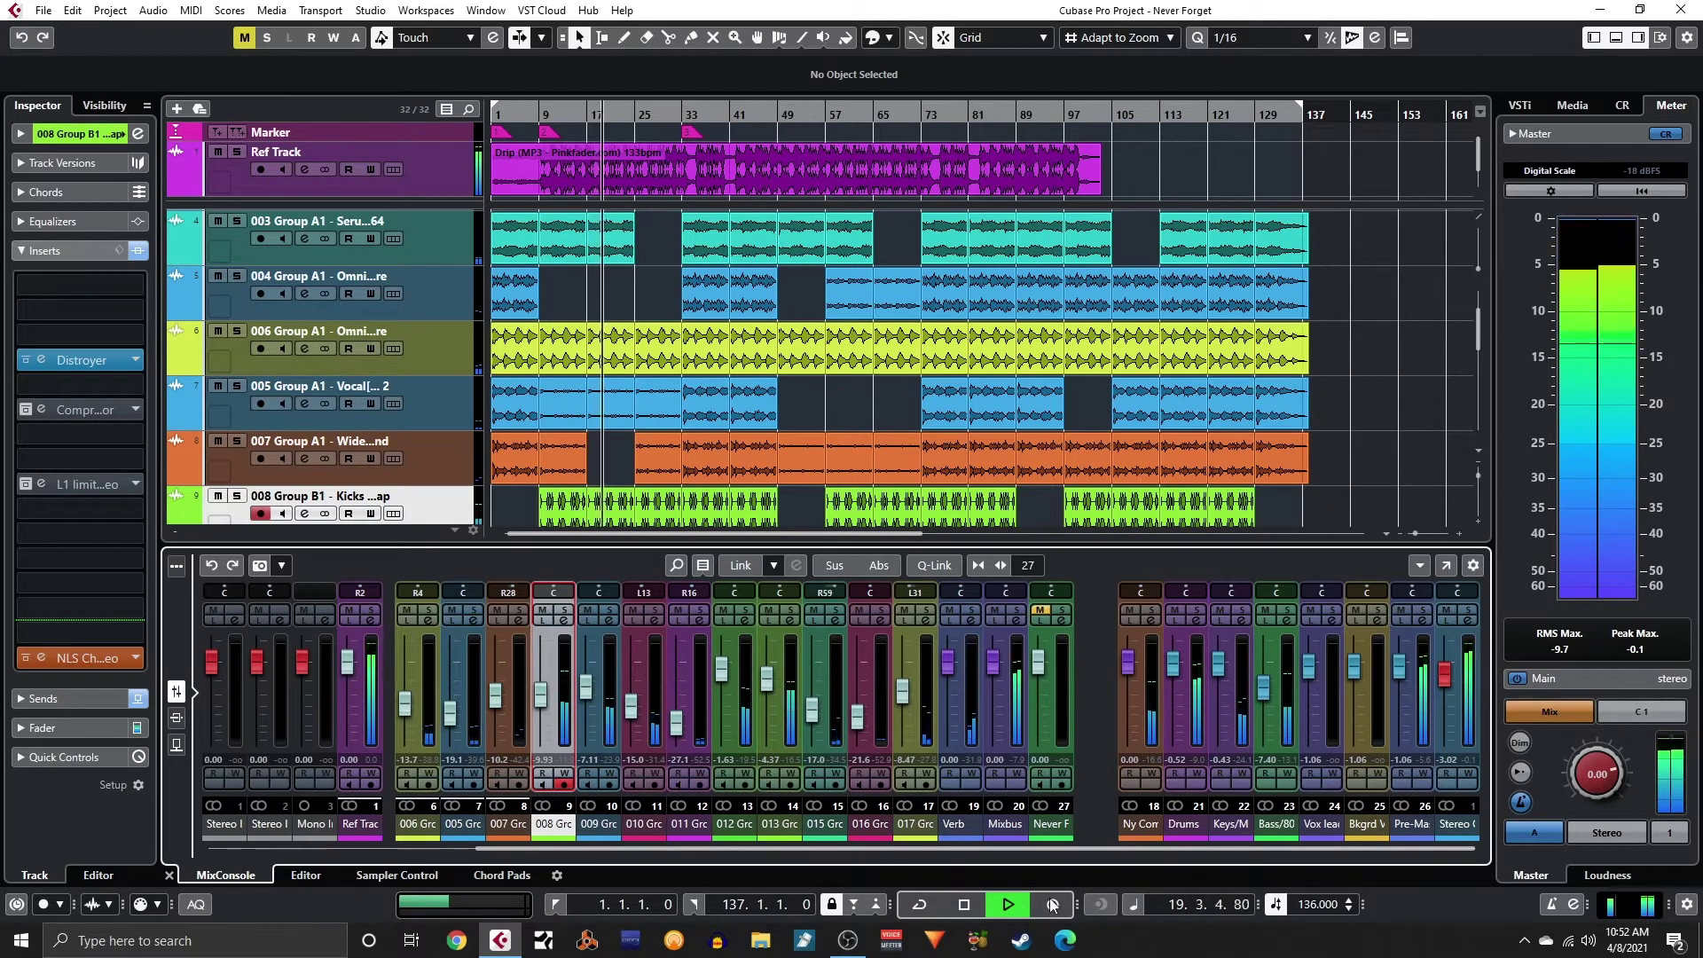
left_click_drag(1259, 694, 1261, 688)
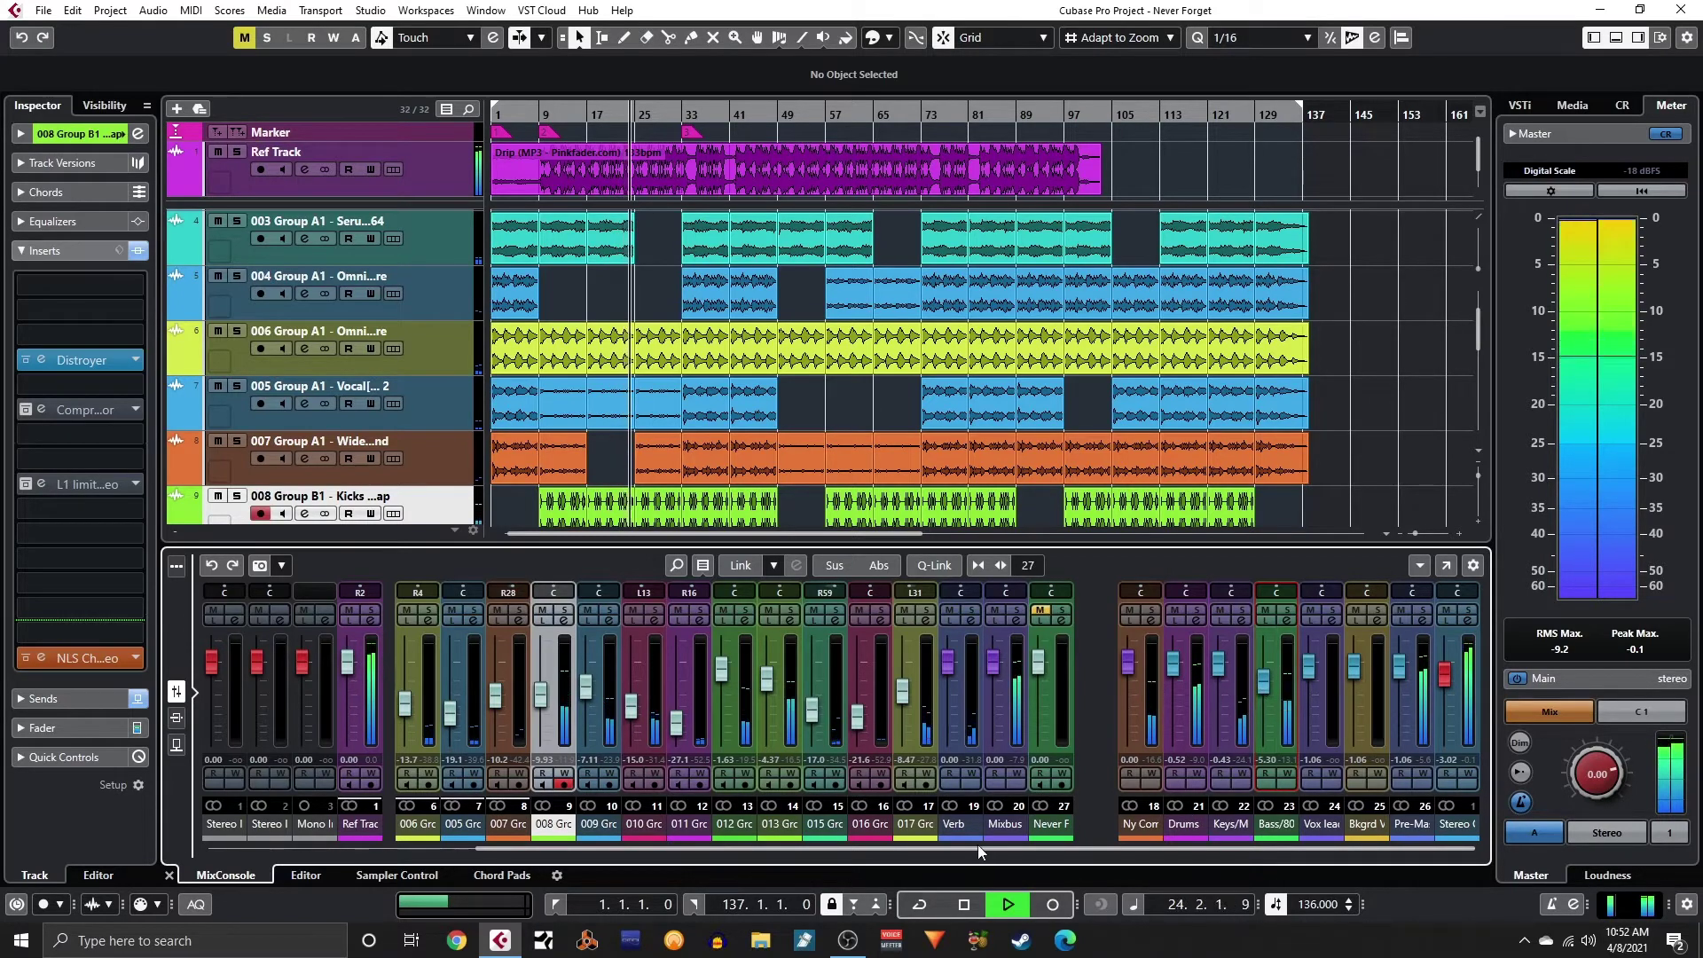
- Stop playback and set the Control Room listening level to 0.97
mouse_move(1587, 789)
left_mouse_down()
mouse_move(1589, 750)
mouse_move(1584, 788)
left_mouse_up()
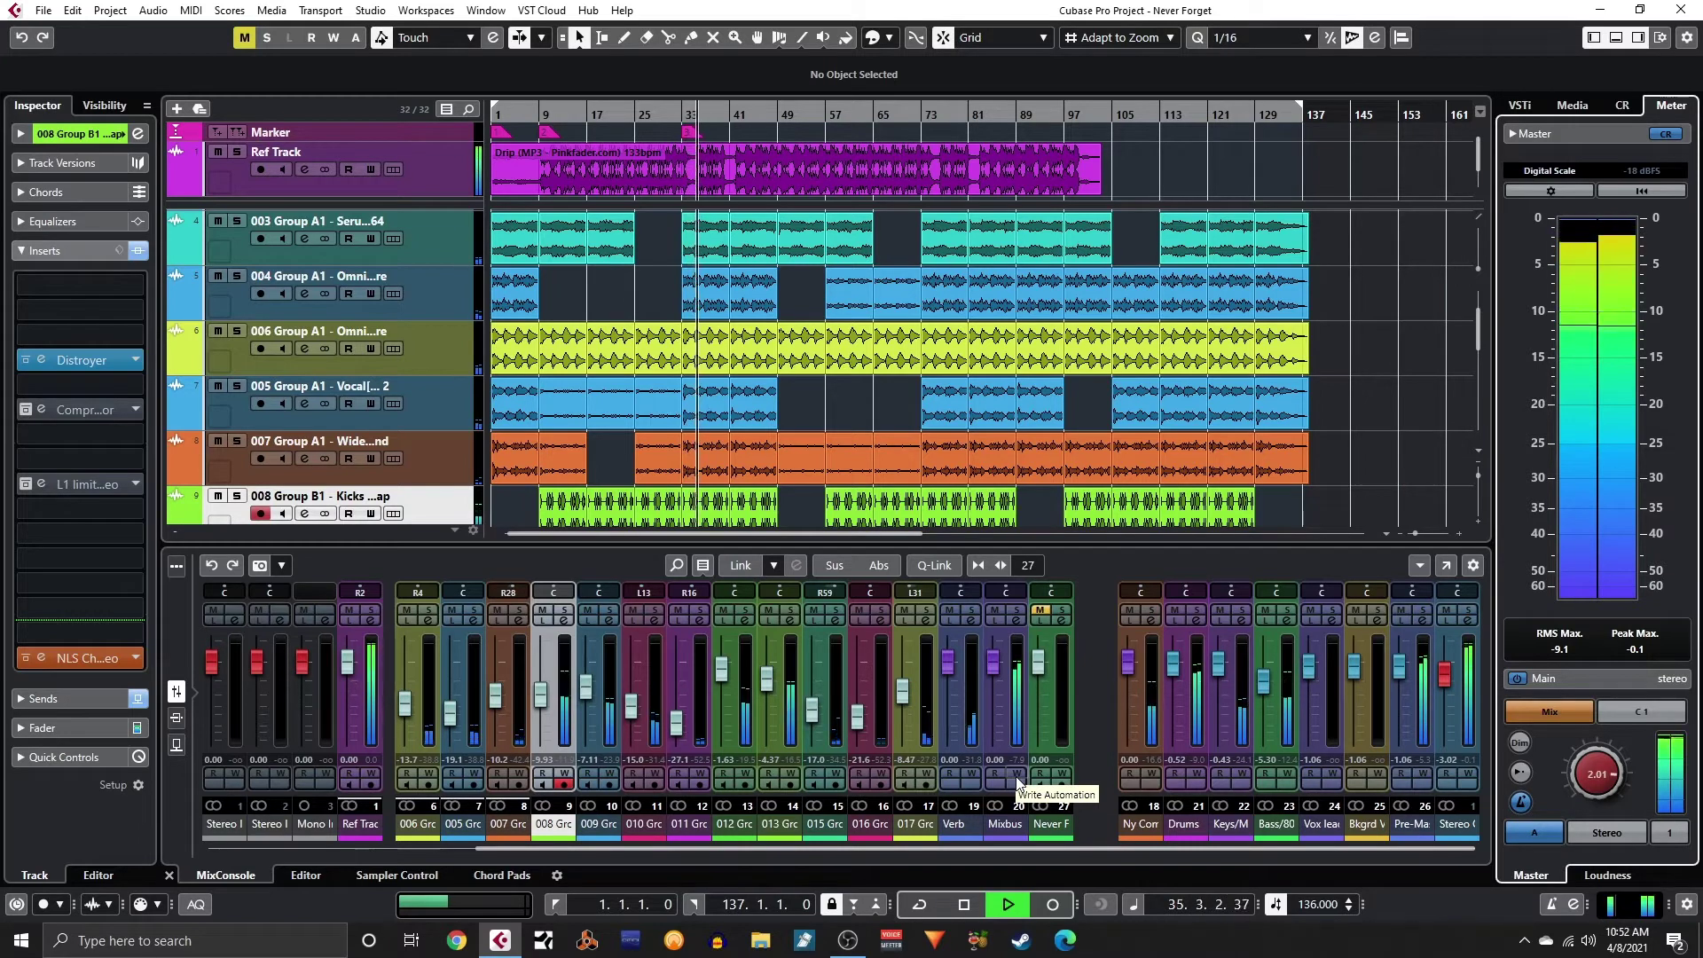
key("space")
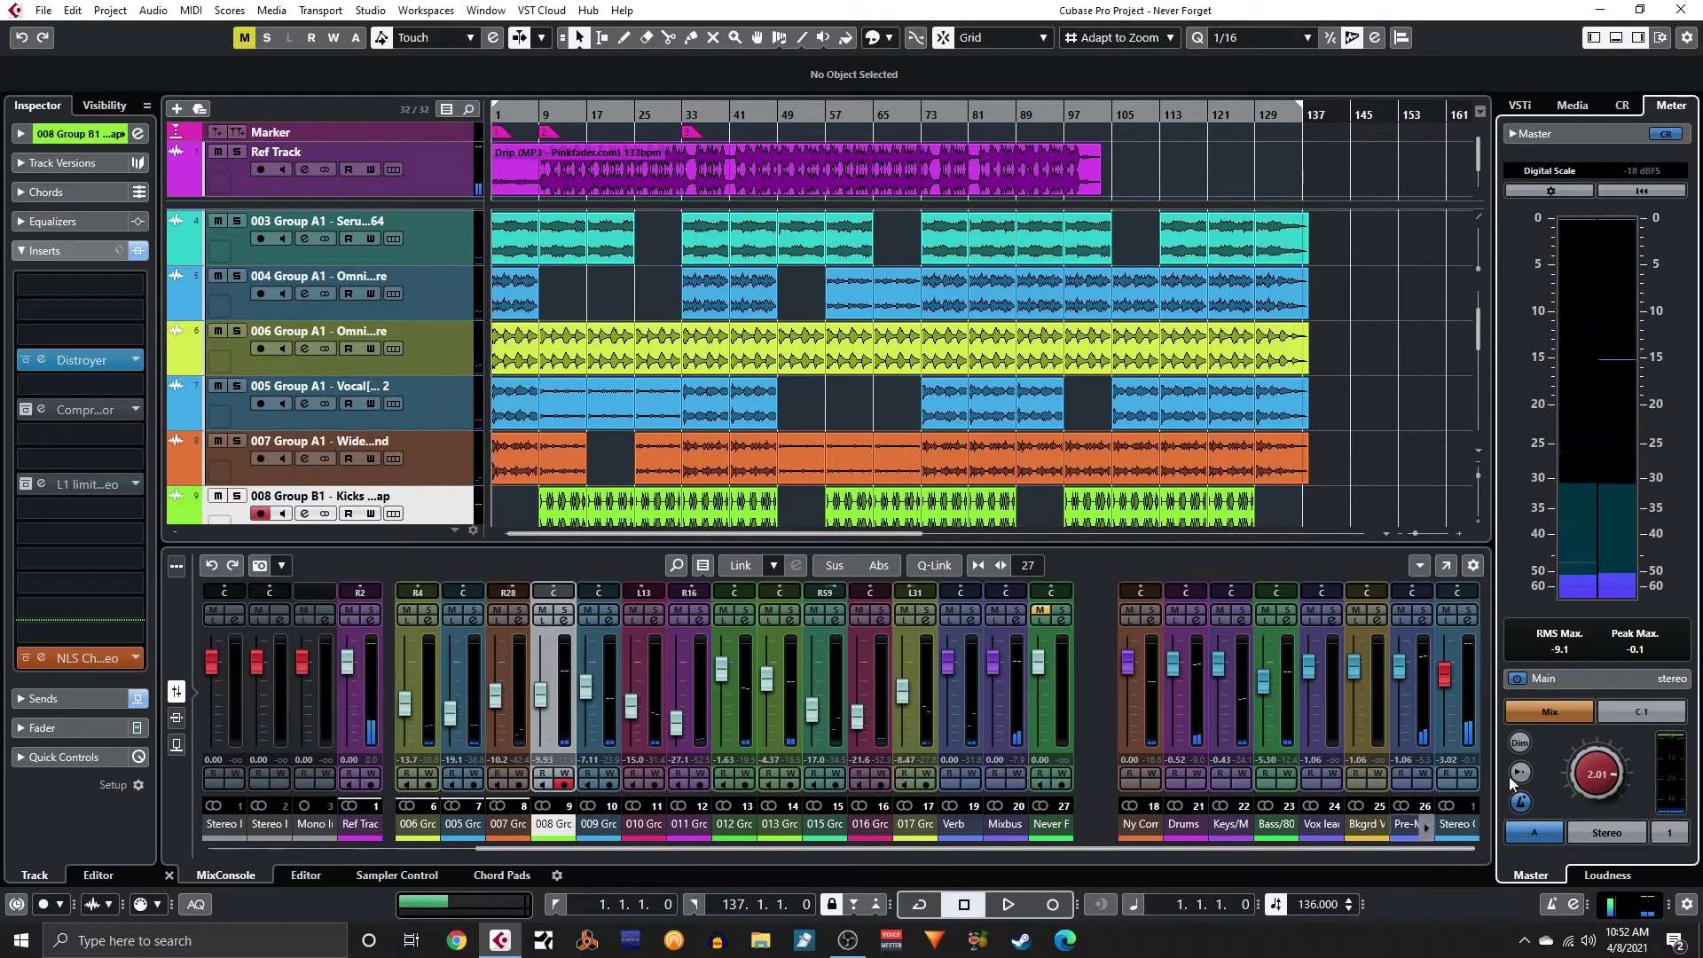
left_click_drag(1590, 783, 1591, 787)
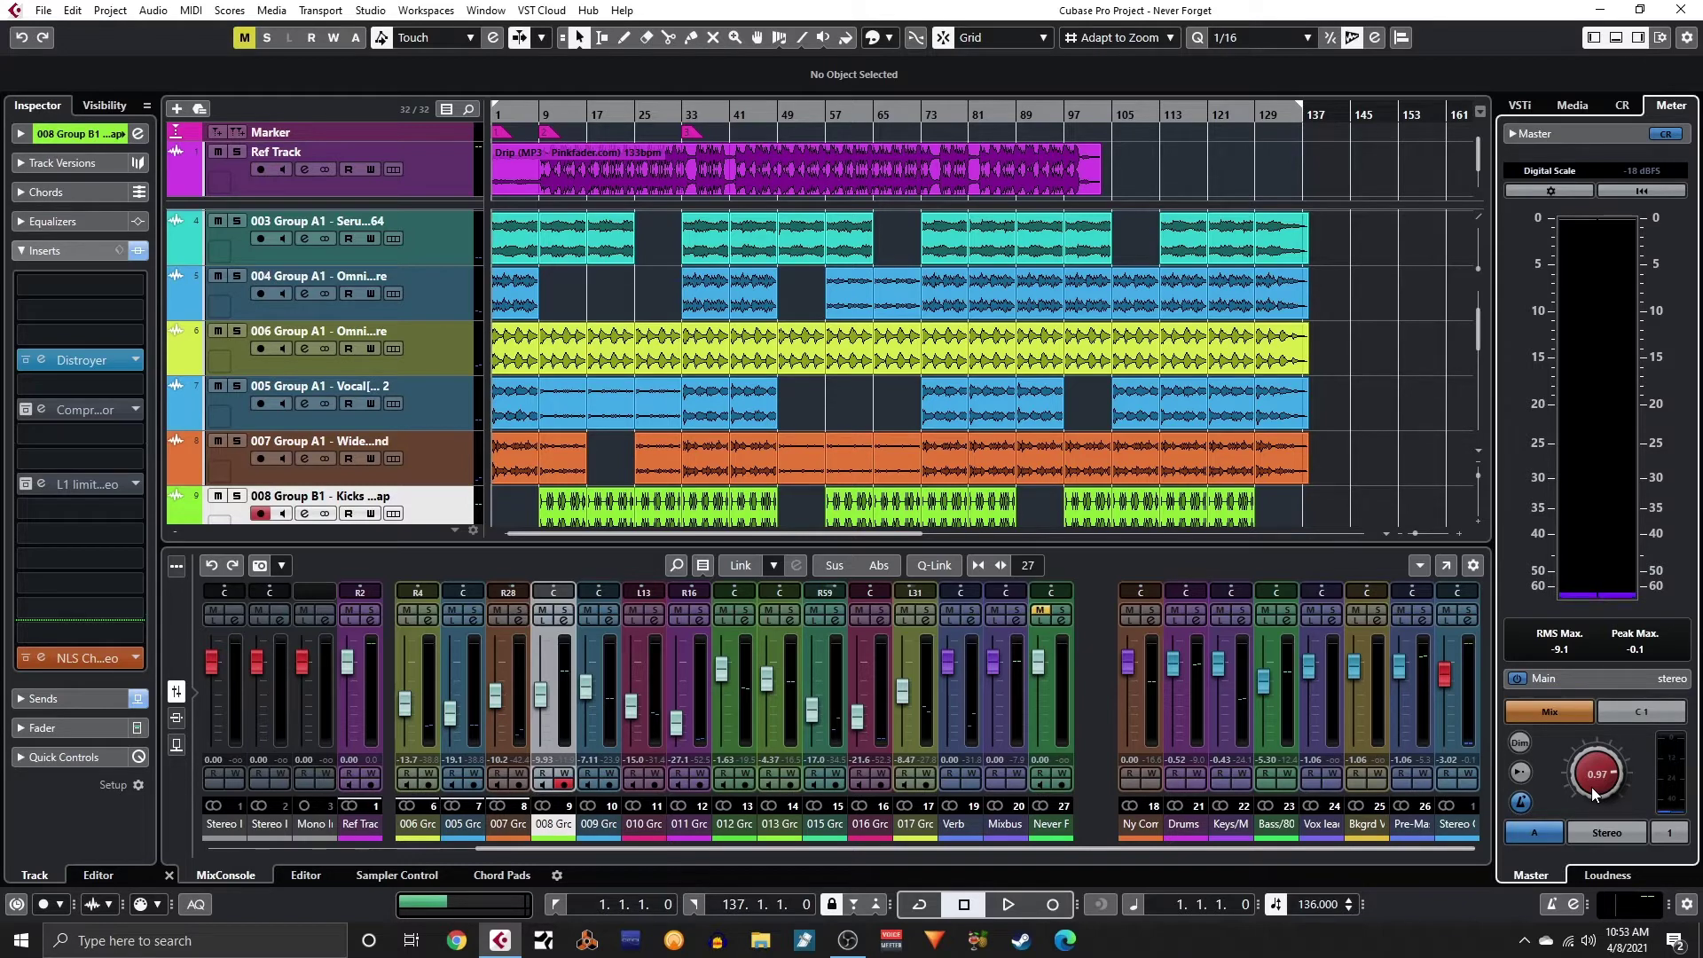
- Solo the 003 Group A1 Serum track and audition it from the marker at bar 33
left_click(441, 254)
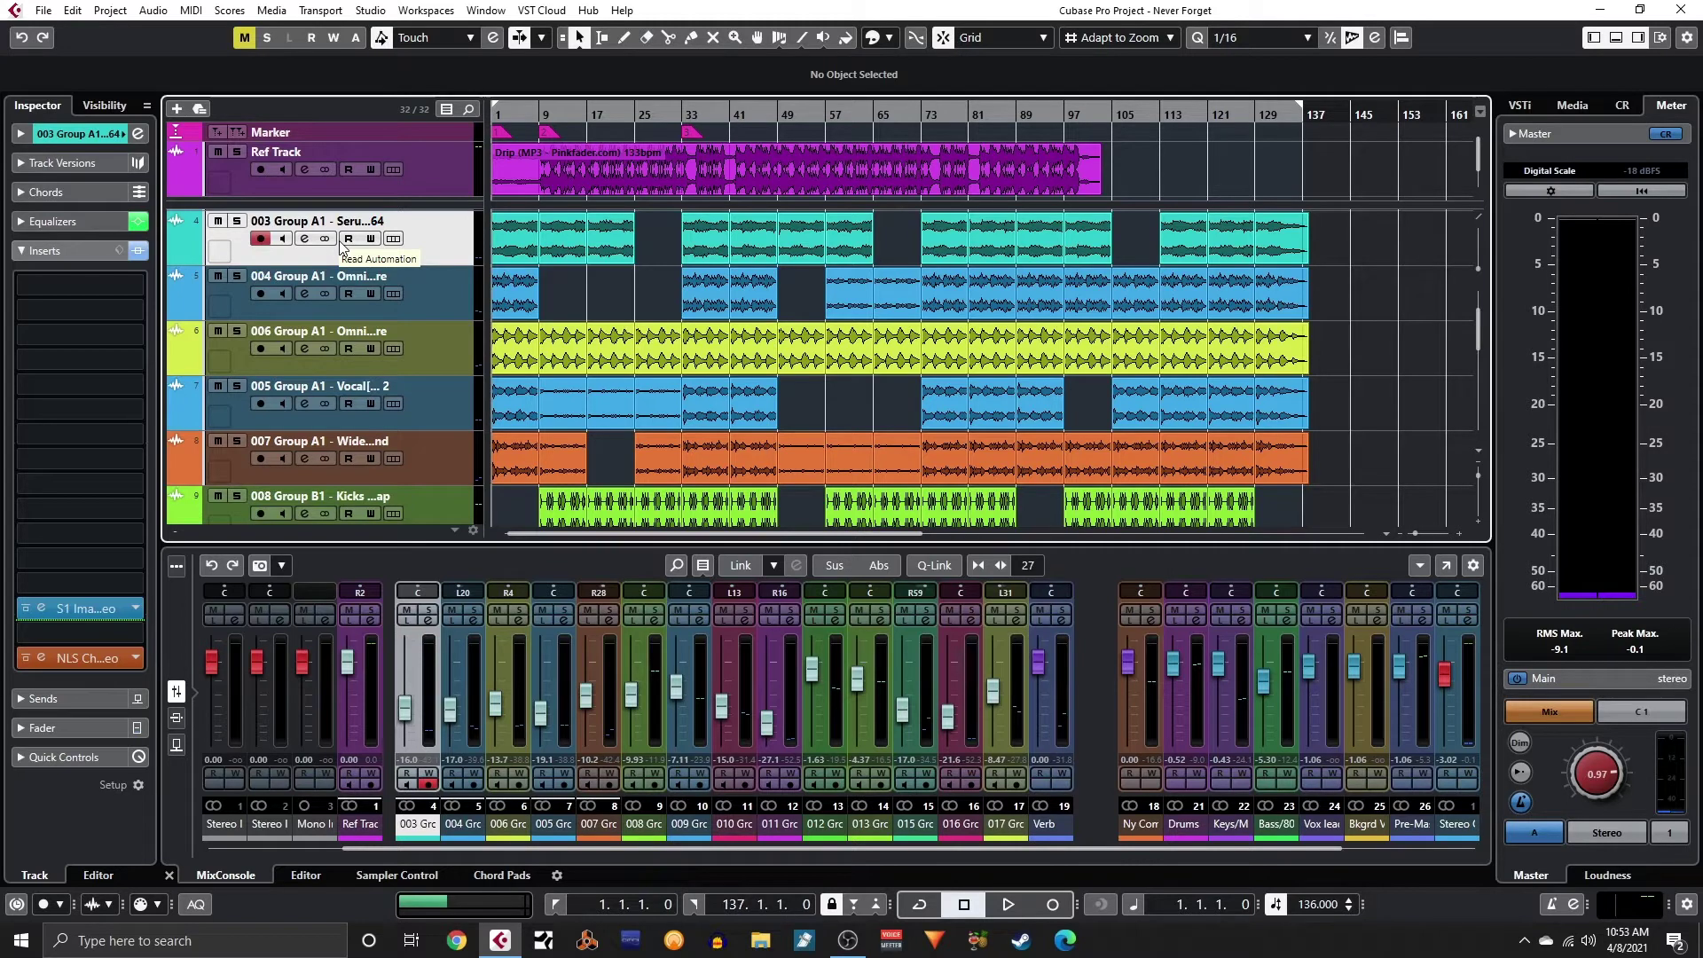
key("n")
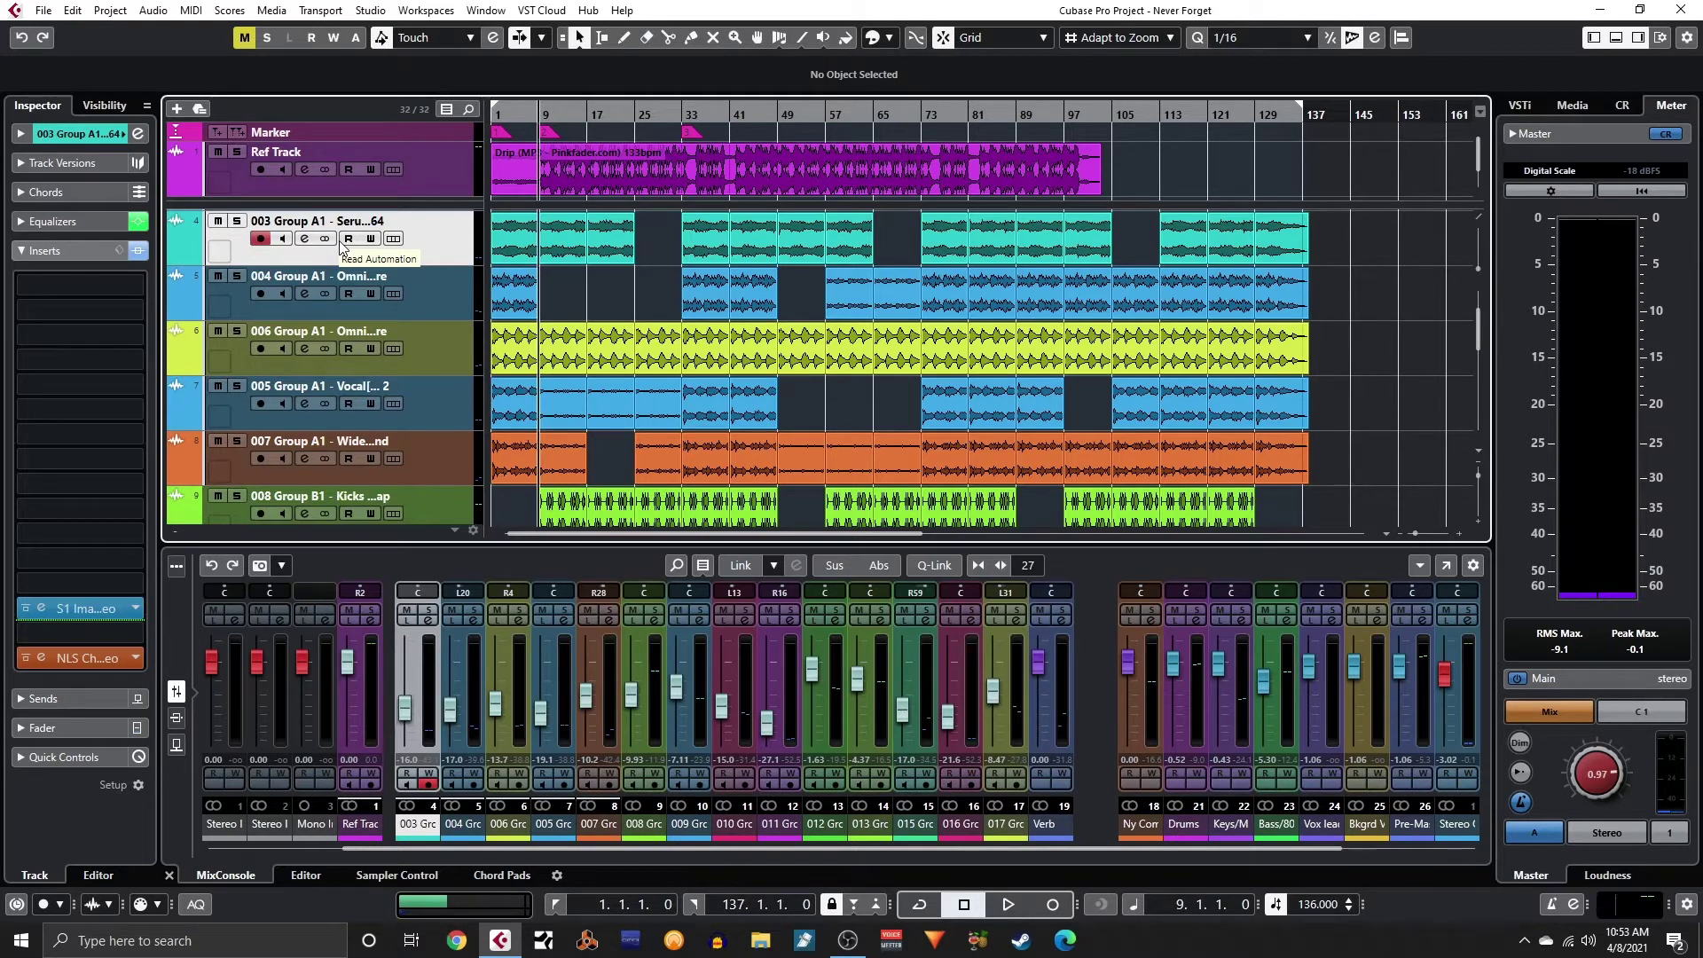
key("shift+n")
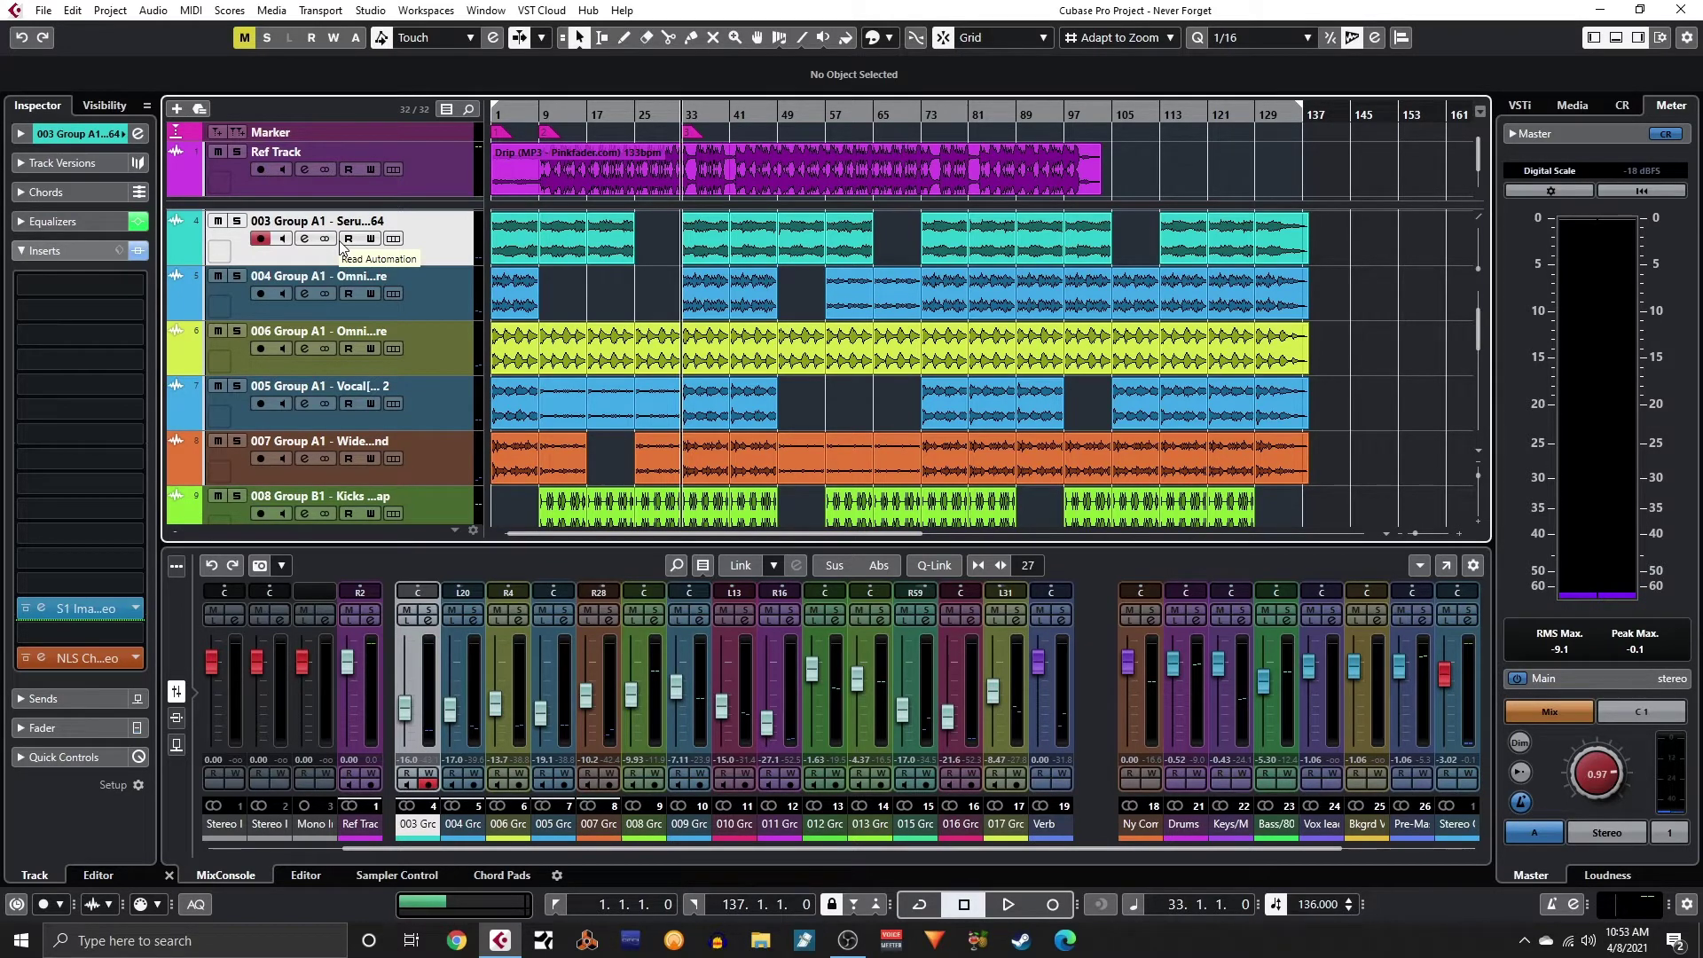
key("s")
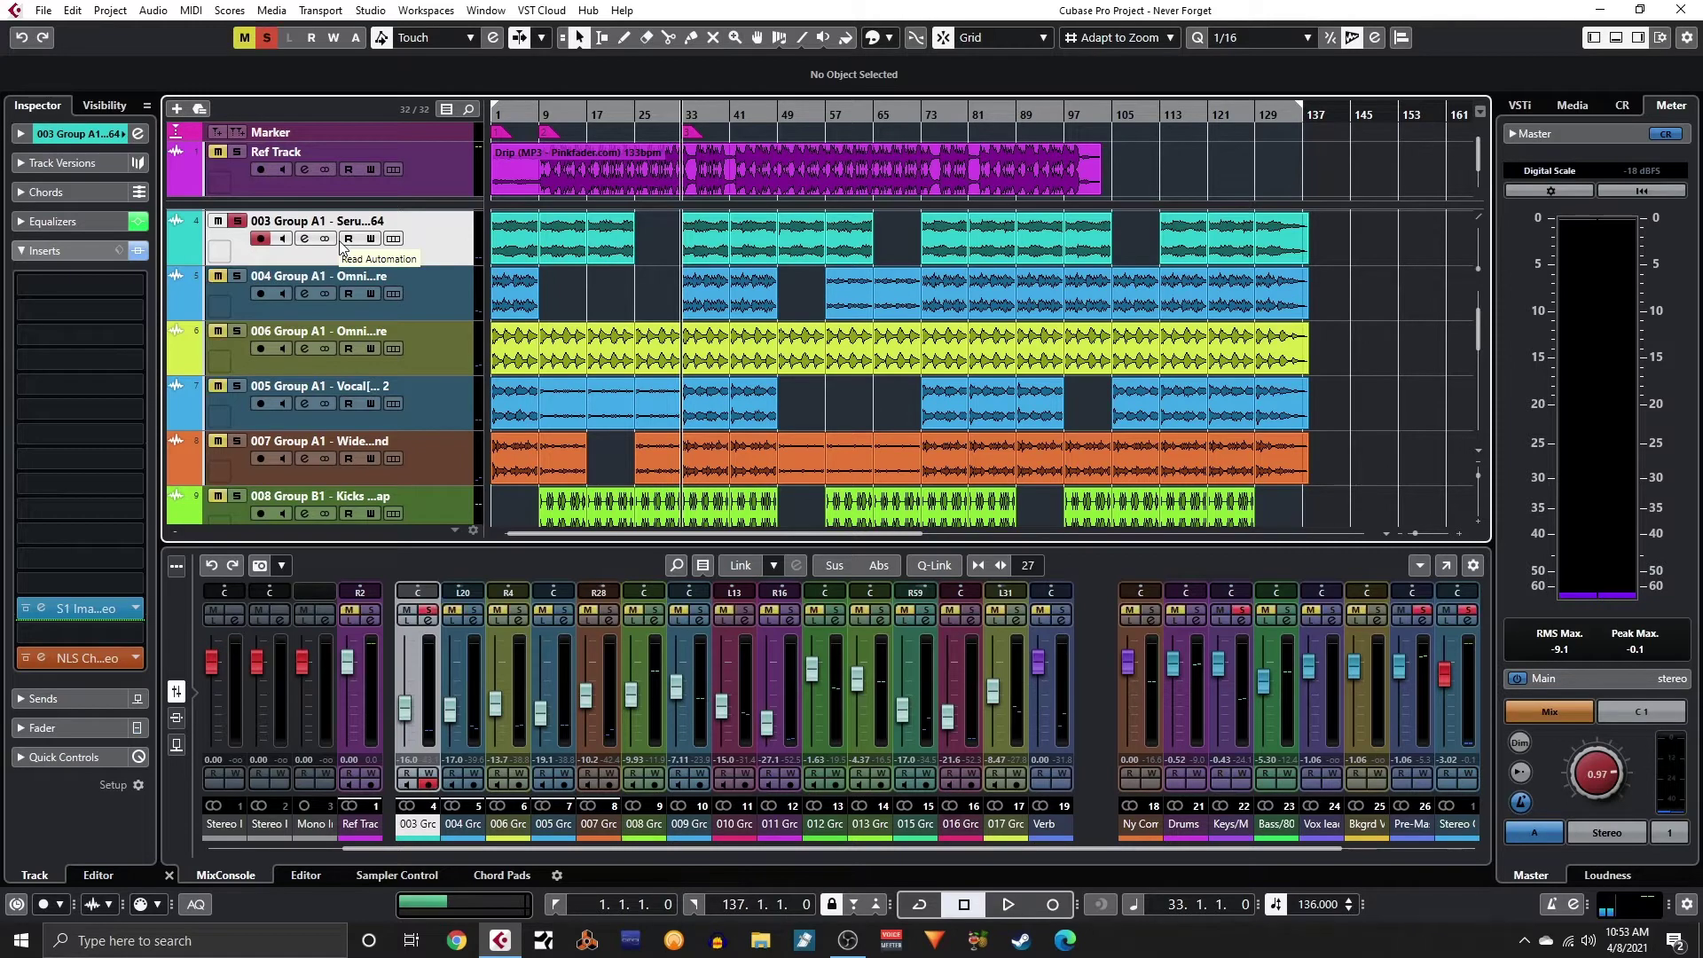
key("space")
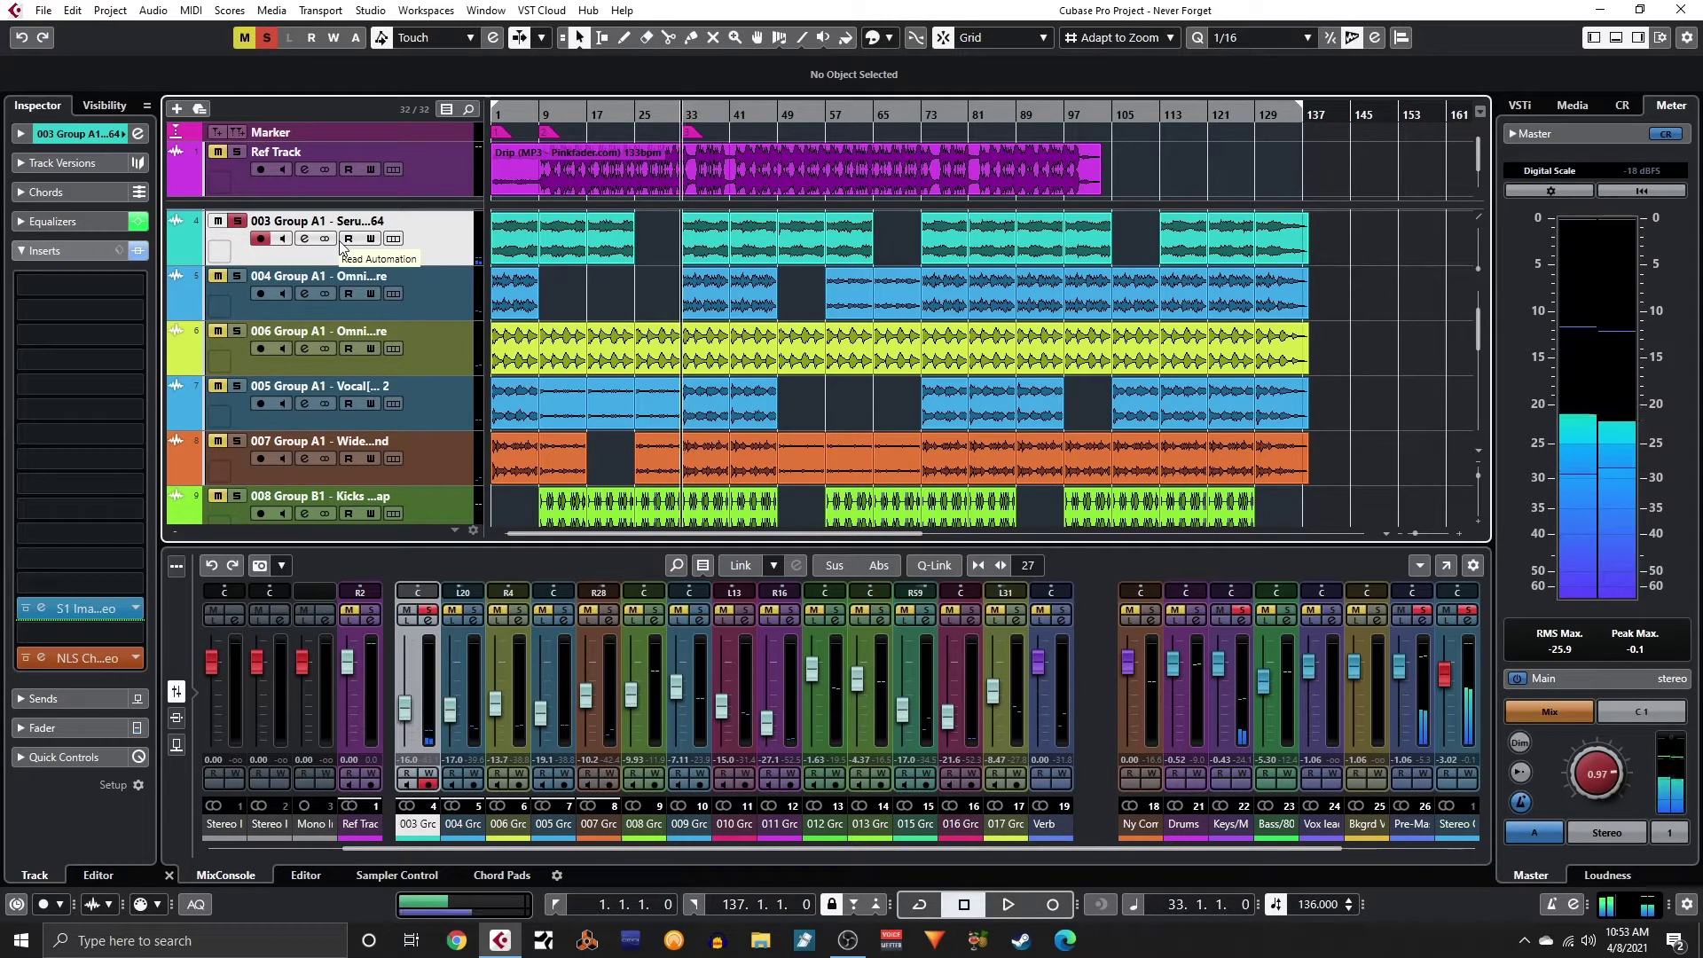
- Solo and audition the 001 Group A1 Serum track in place of 003, and inspect its channel settings
scroll(289, 334, "down", 2)
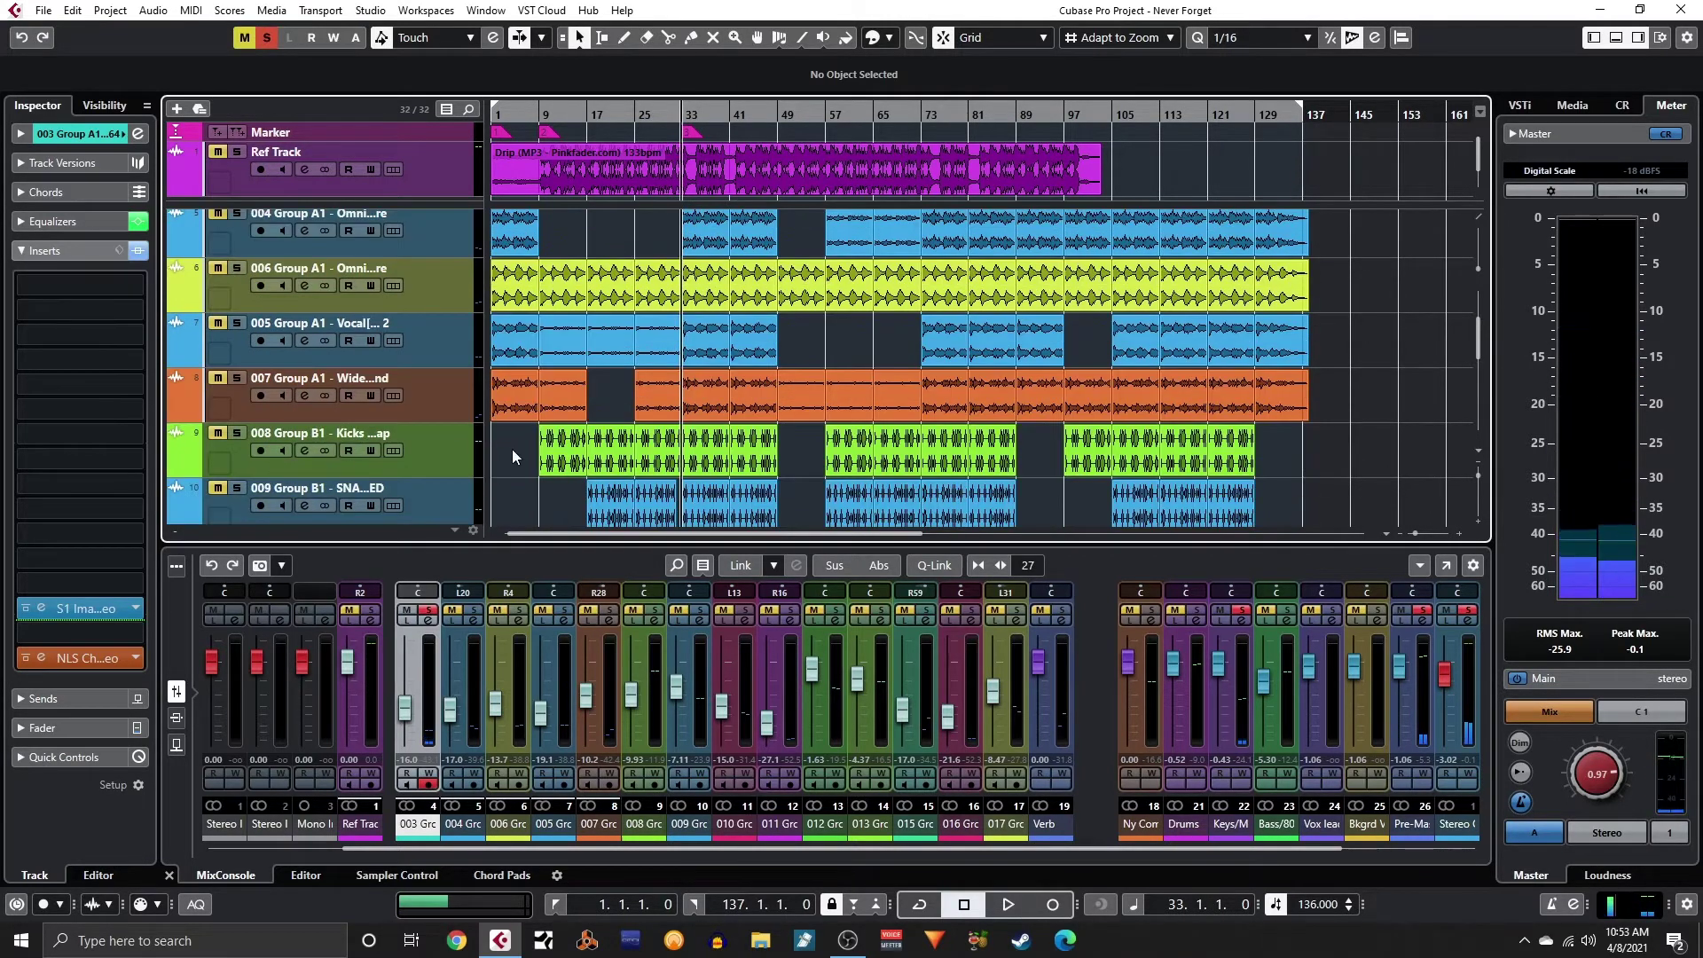
scroll(513, 449, "up", 5)
left_click(460, 264)
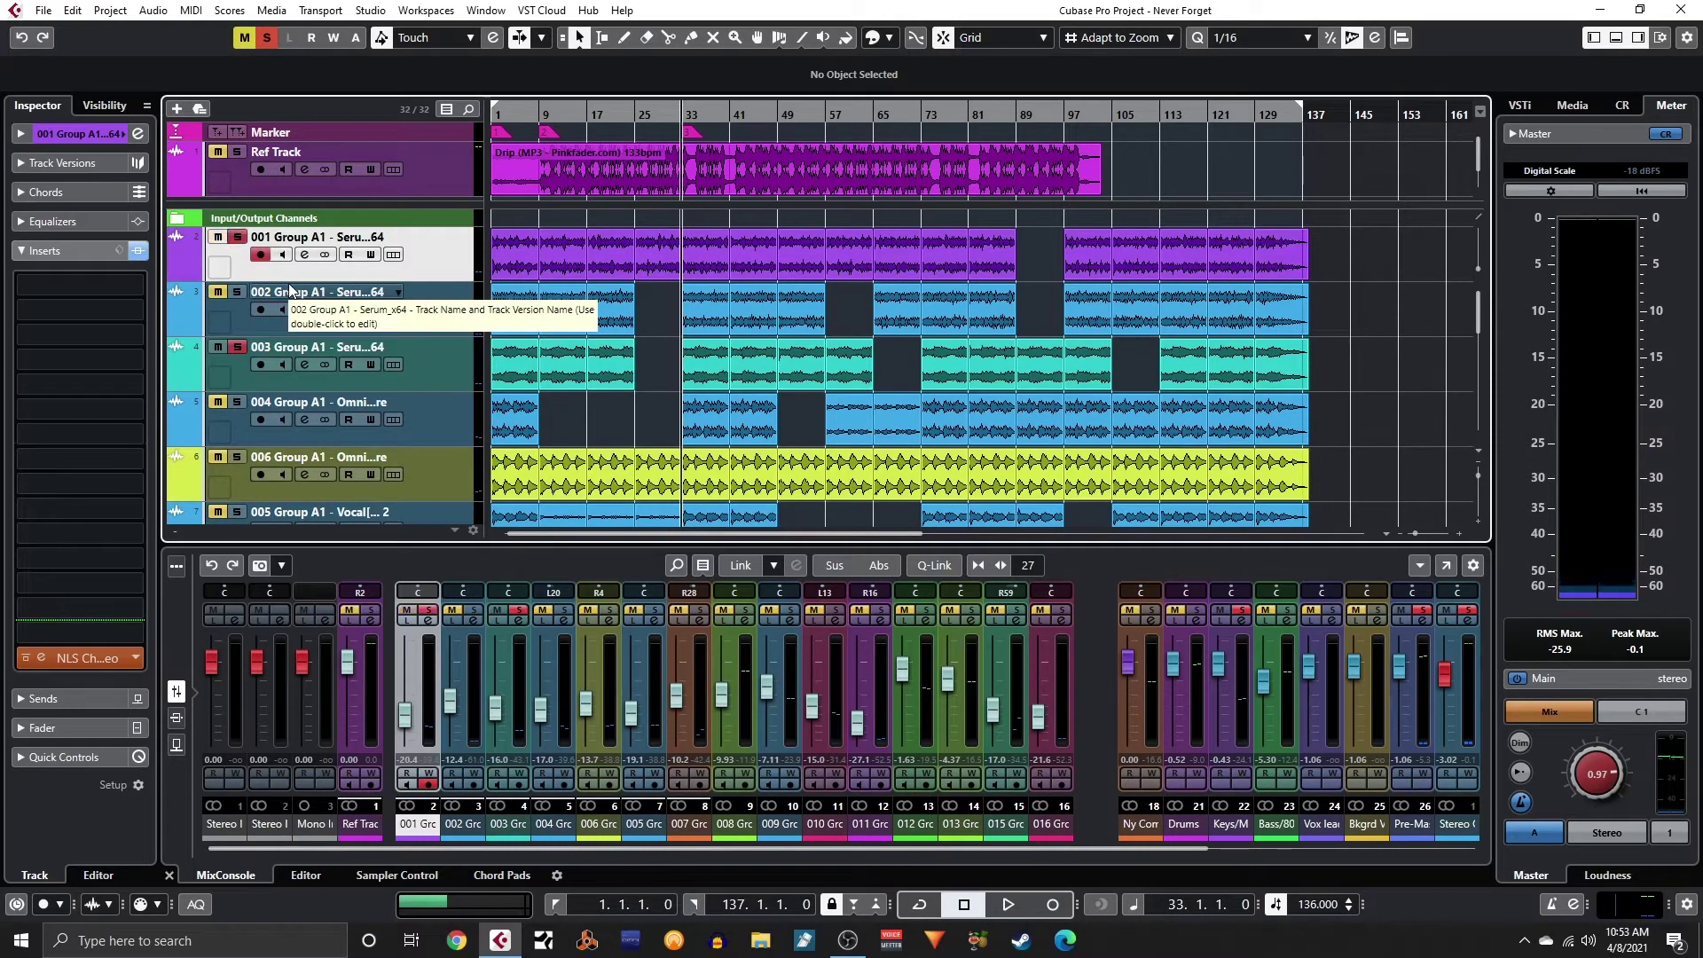
key("space")
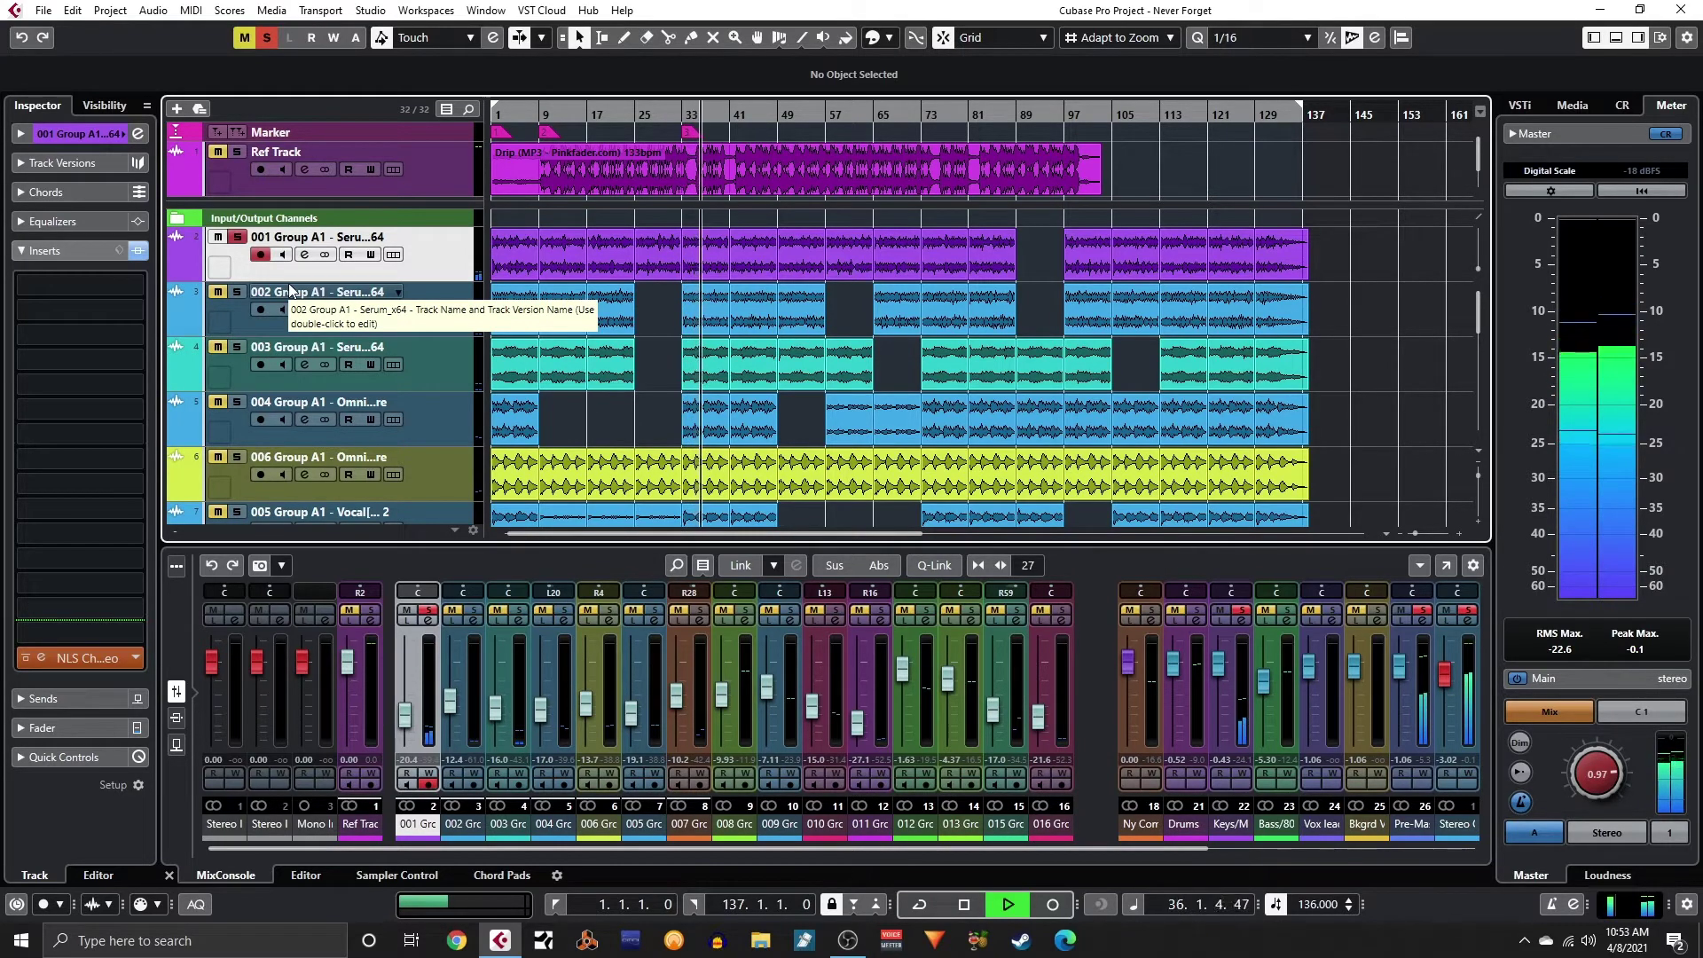
key("space")
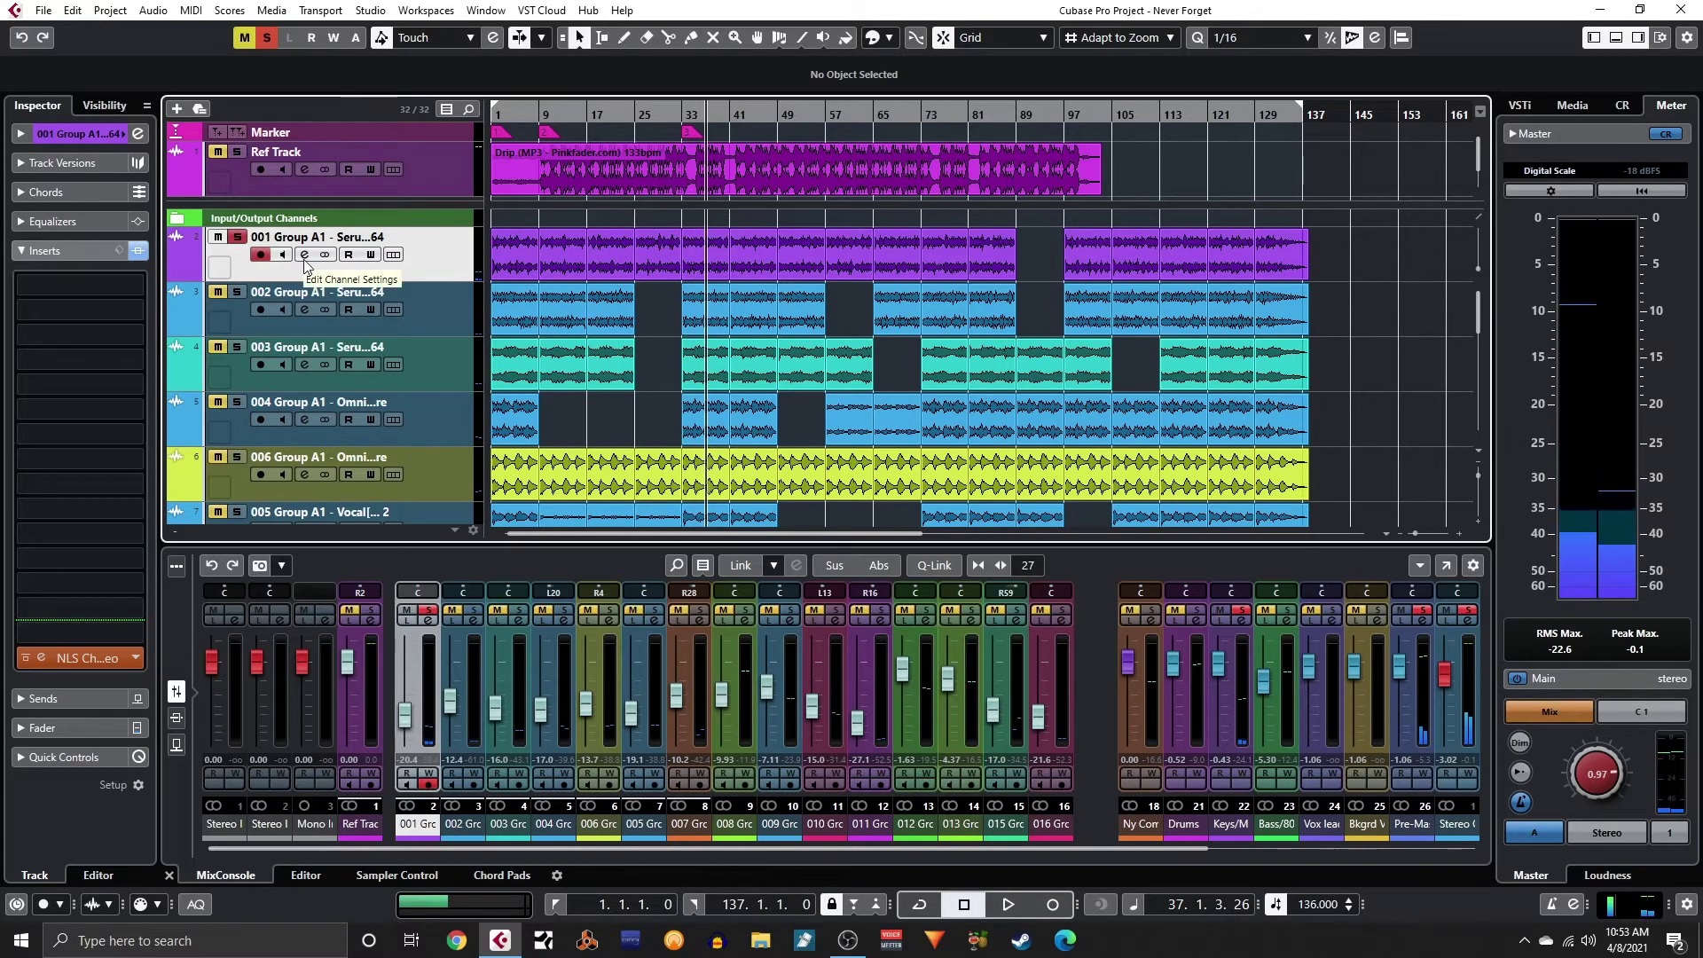
left_click(304, 256)
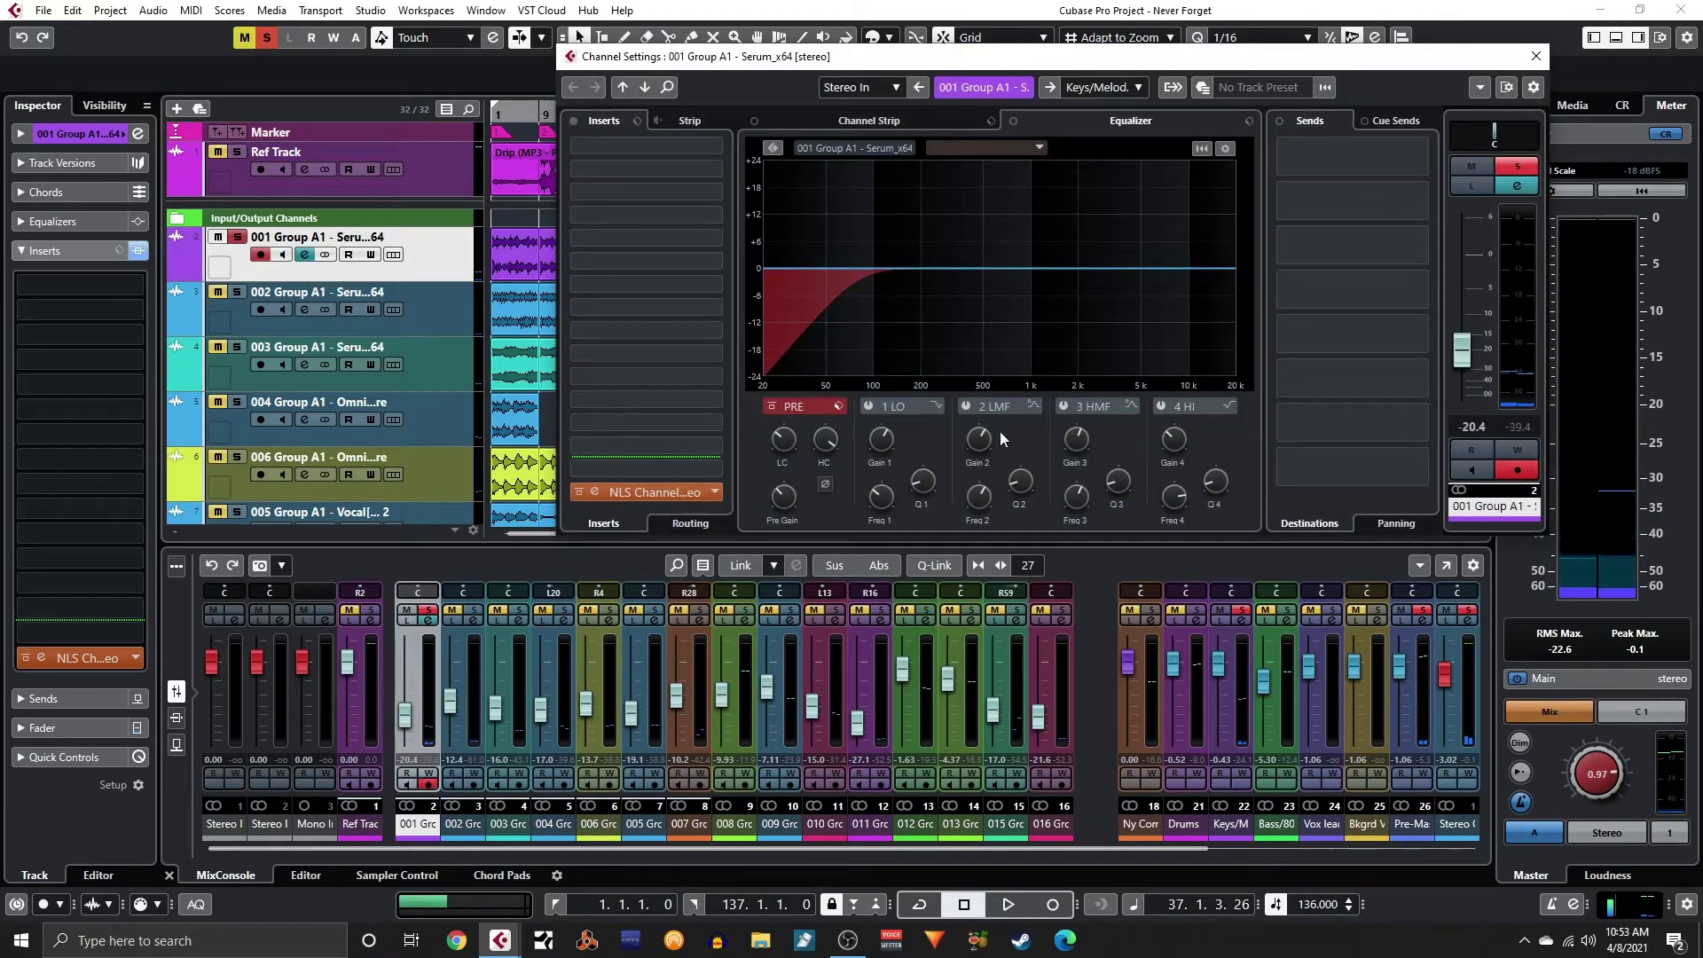
left_click(1536, 56)
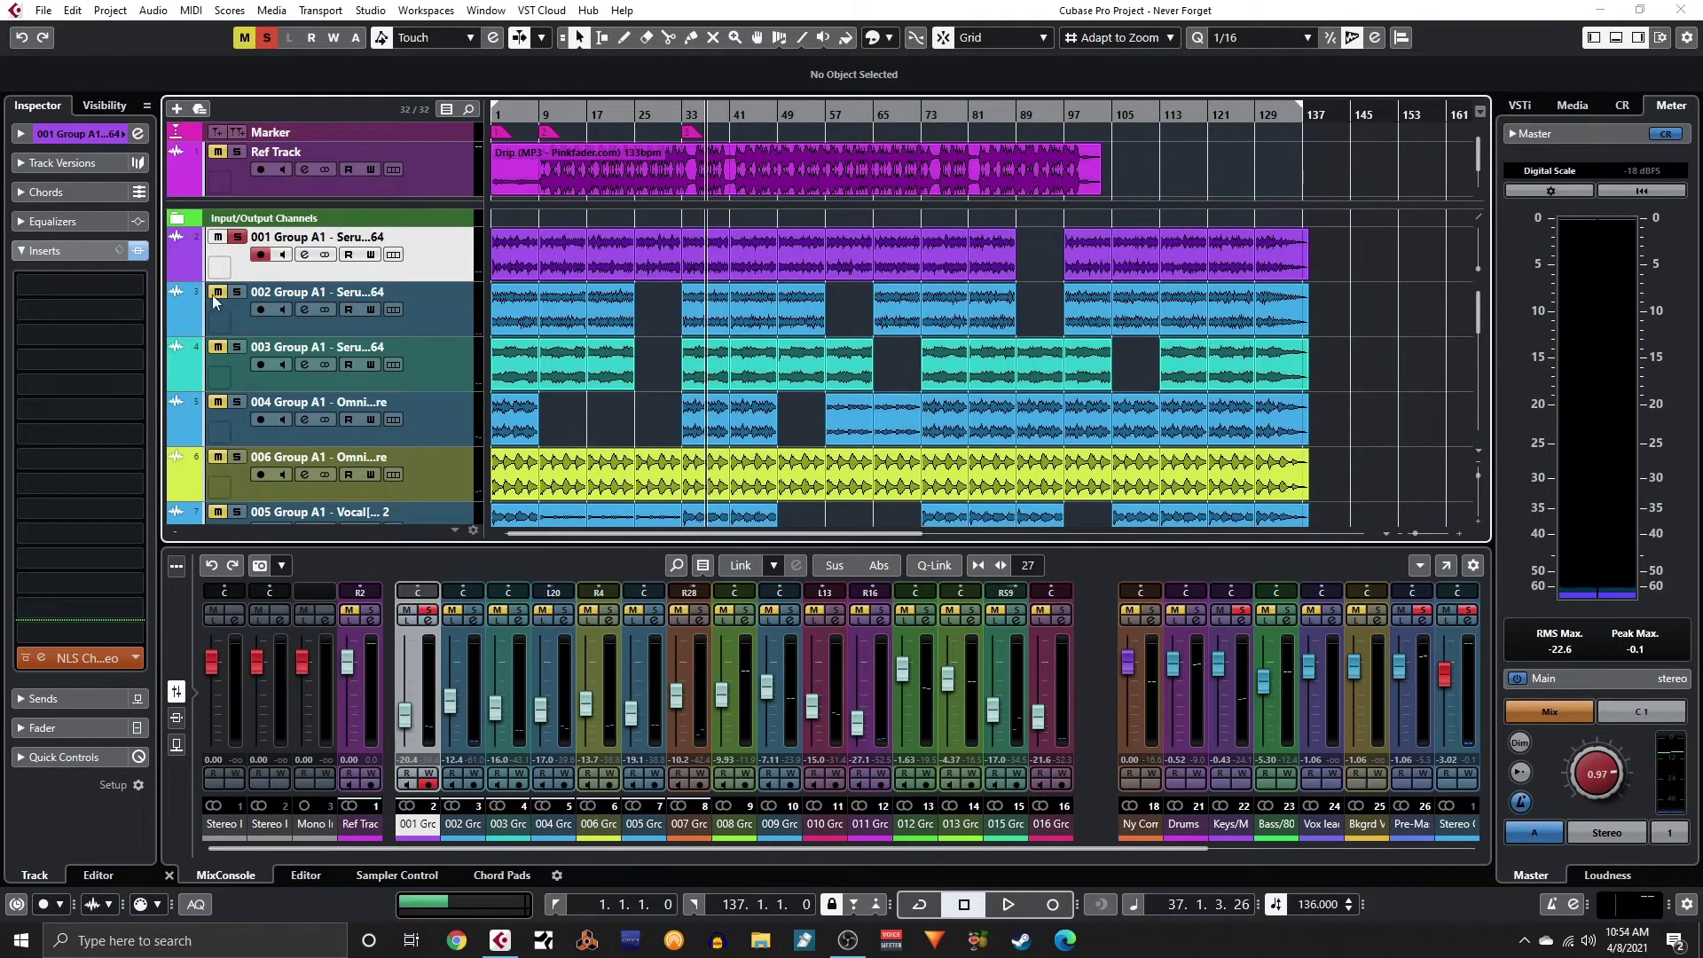
- Add the 002 Group A1 Serum track to the solo, check its NLS Channel insert, and audition it together with 001
left_click(247, 321)
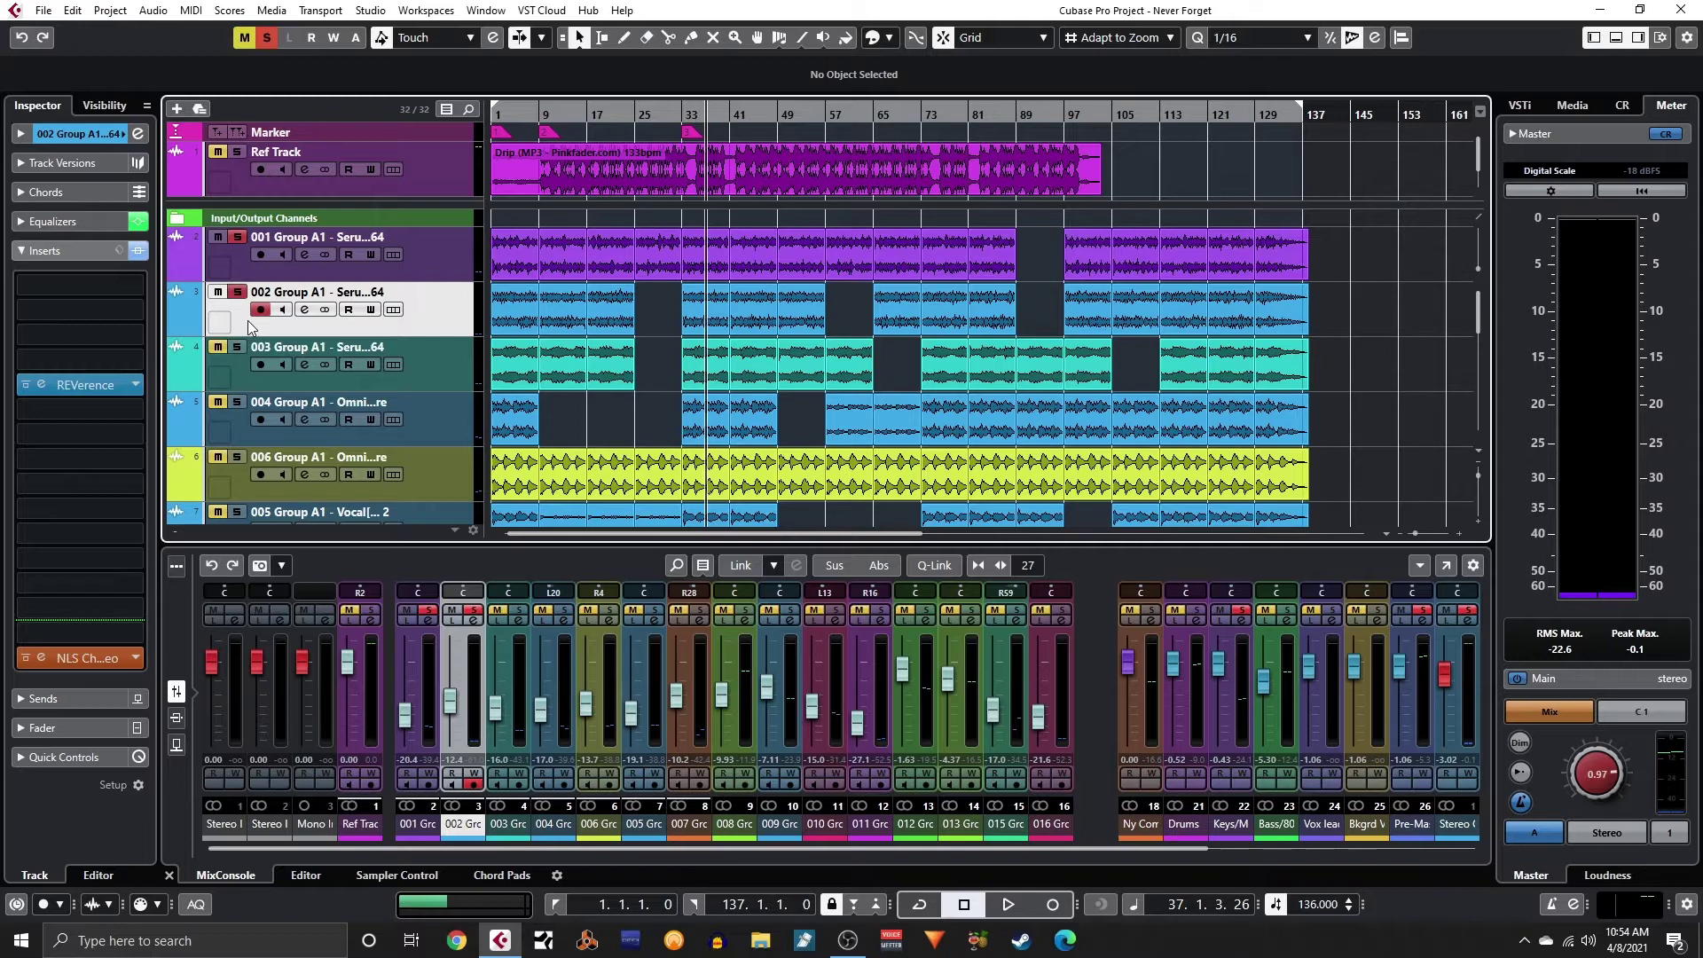
left_click(46, 654)
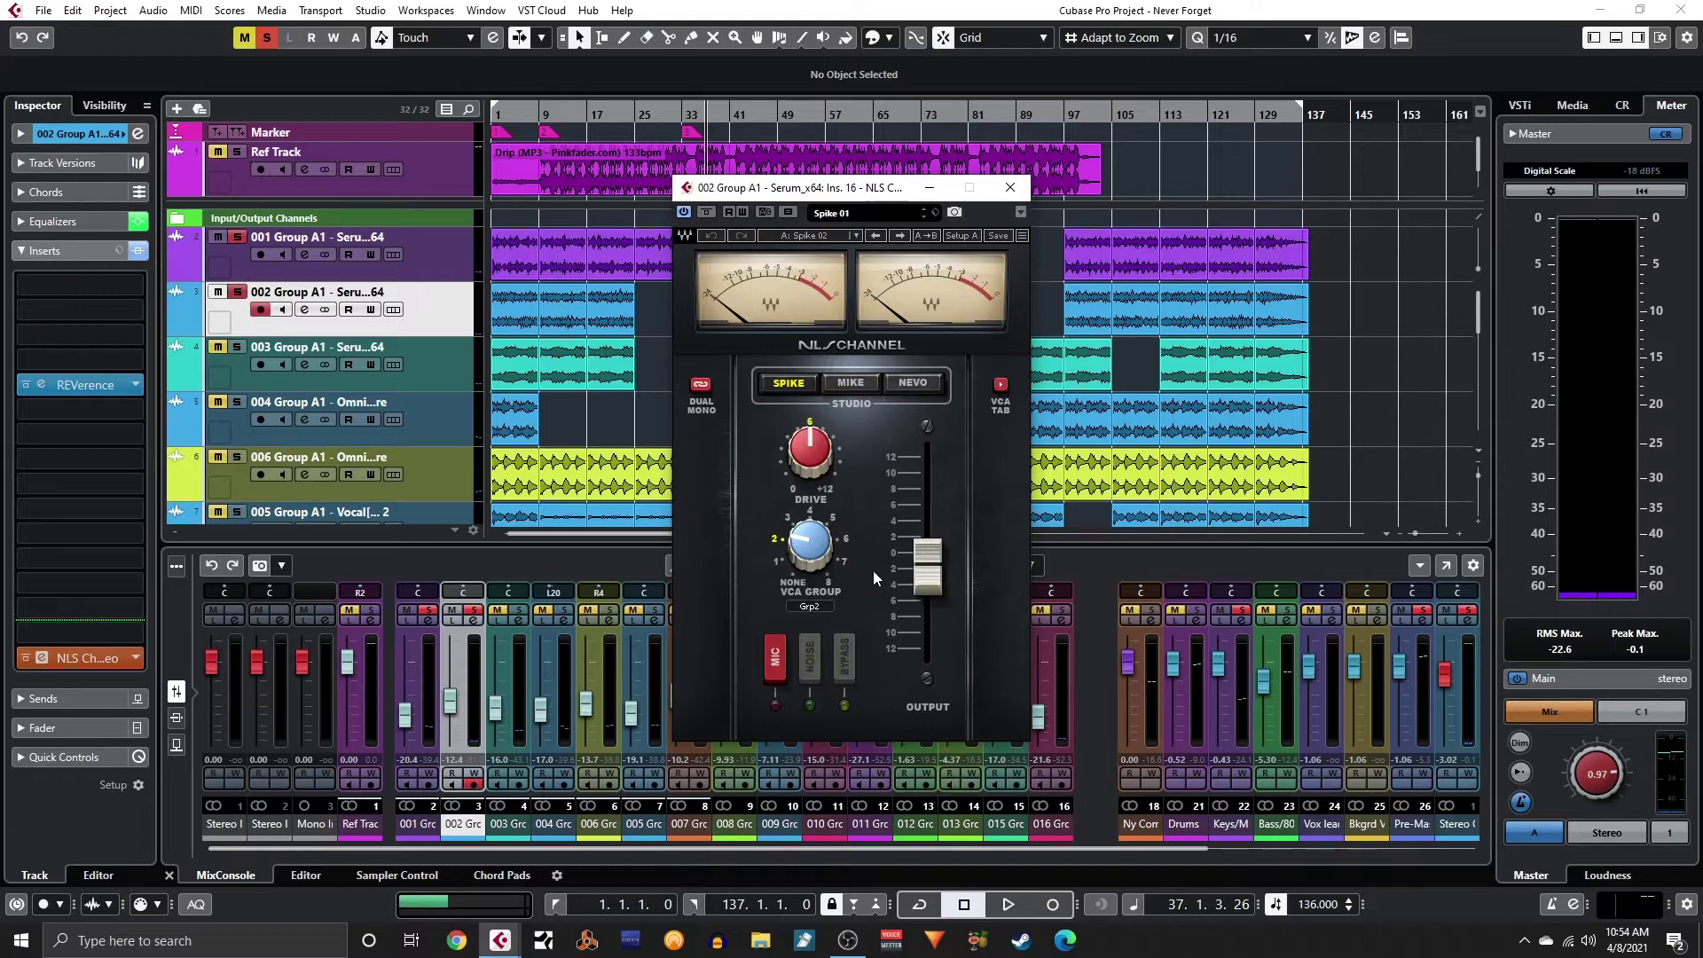
left_click(1010, 187)
key("space")
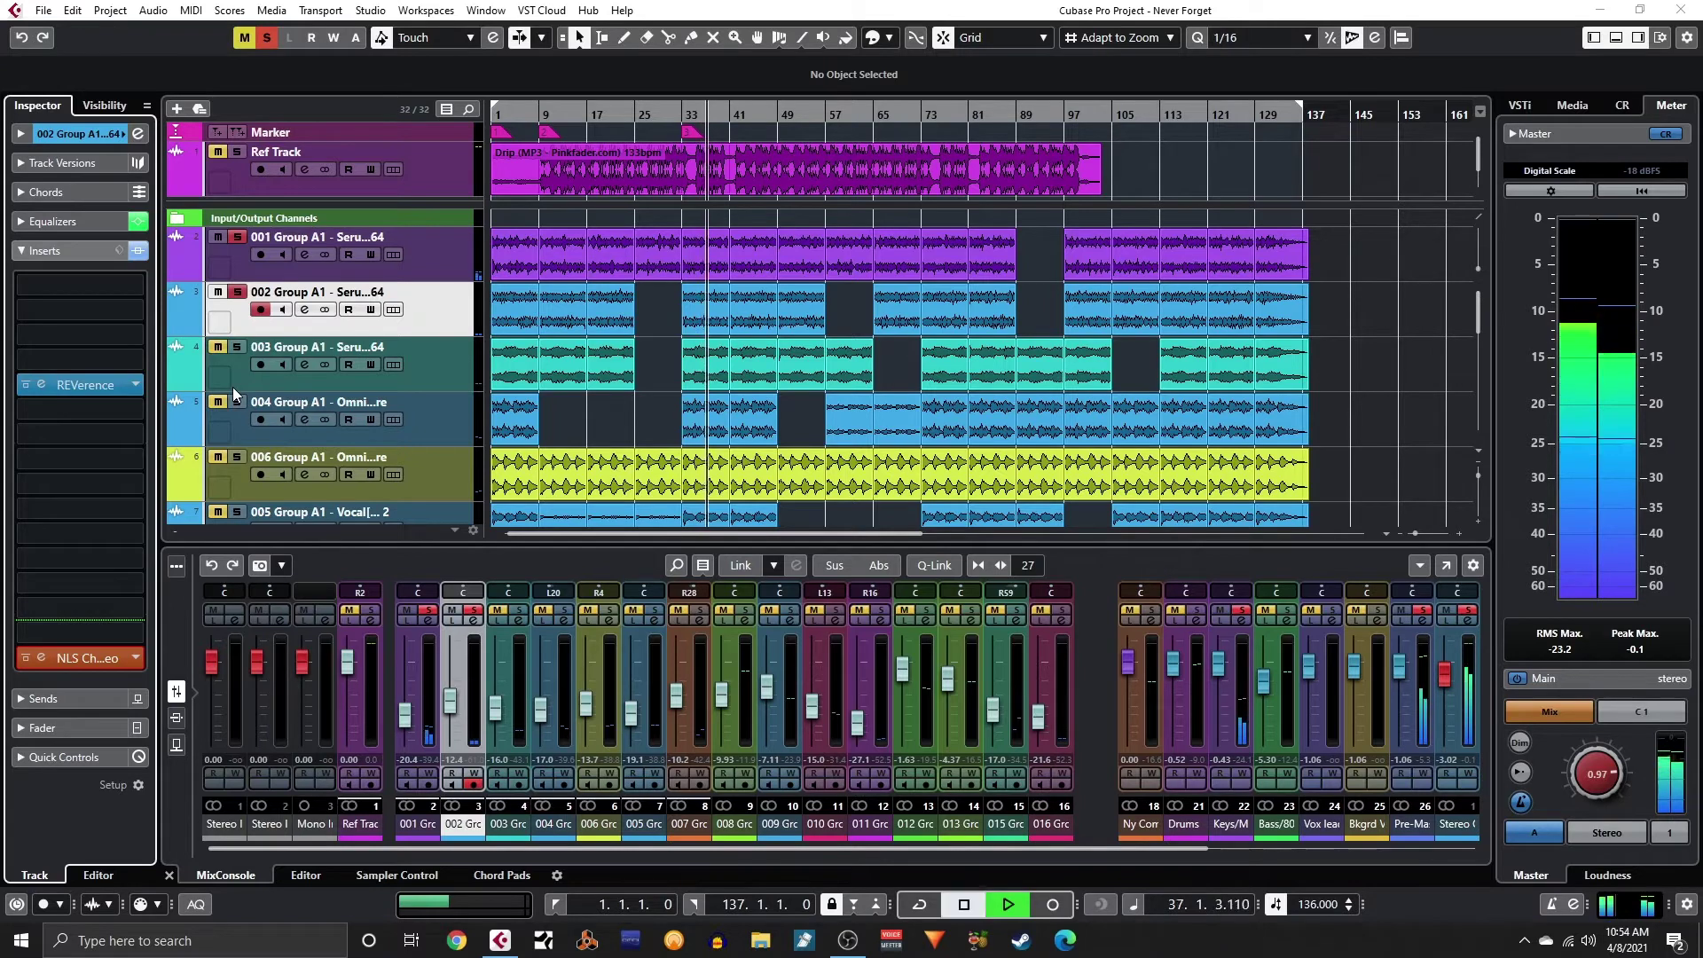
key("space")
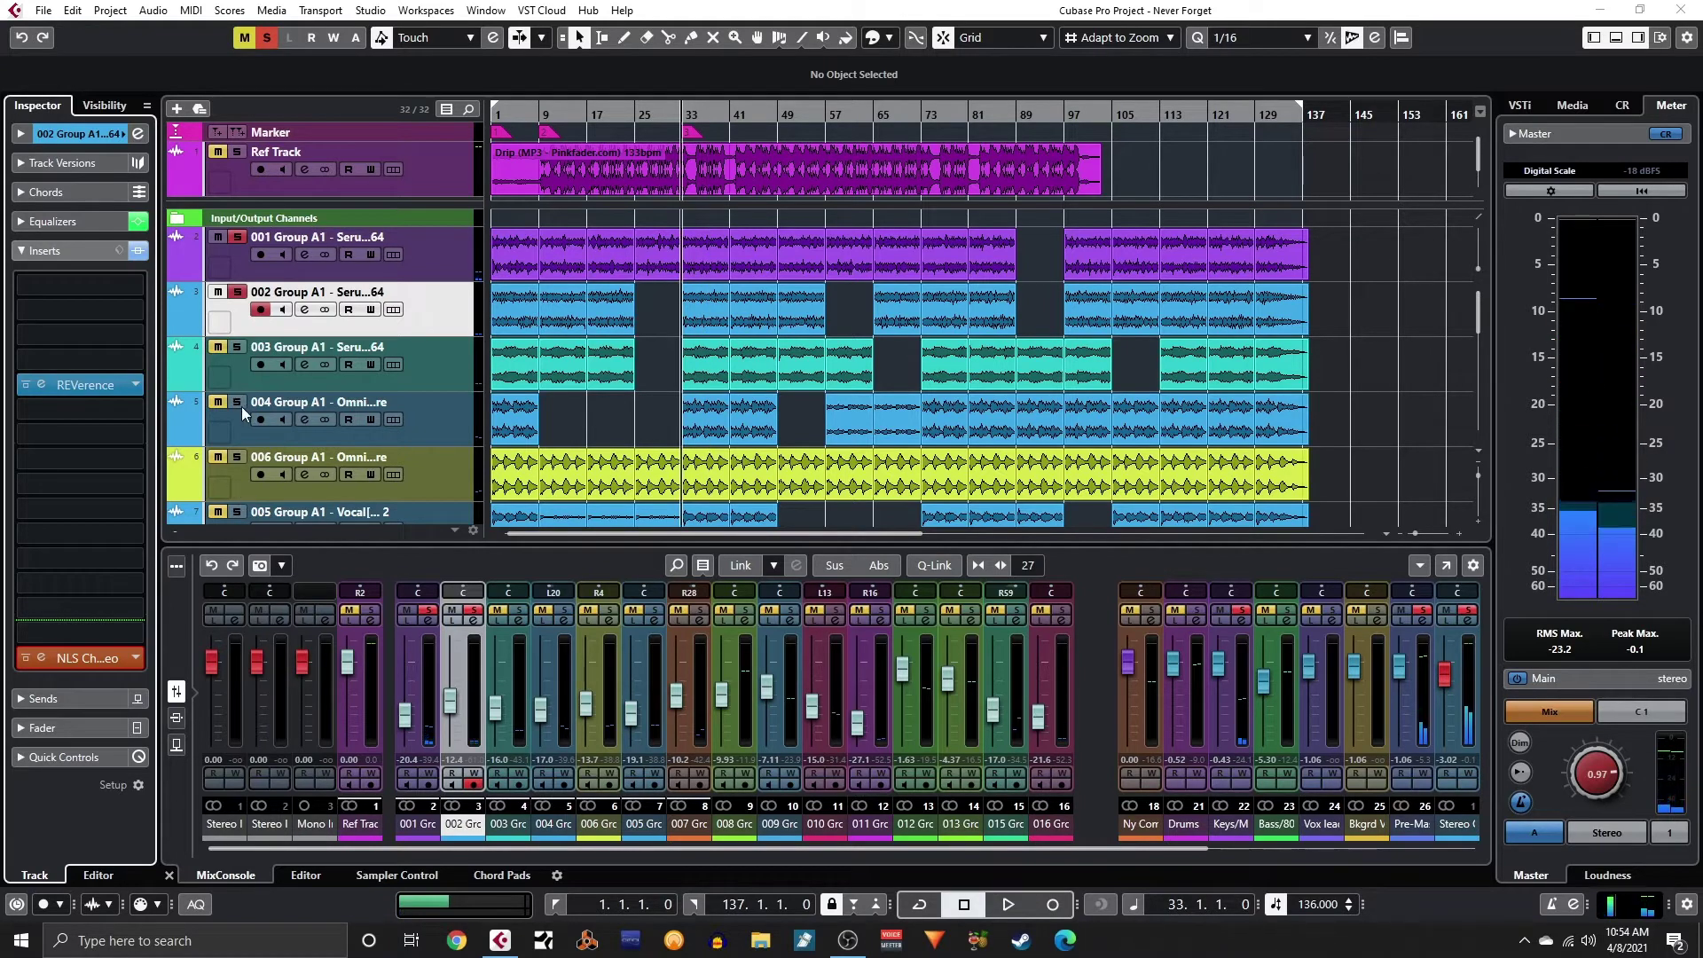
- Add the 003 Group A1 track to the solo and audition it together with 001 and 002 from bar 33
left_click(239, 348)
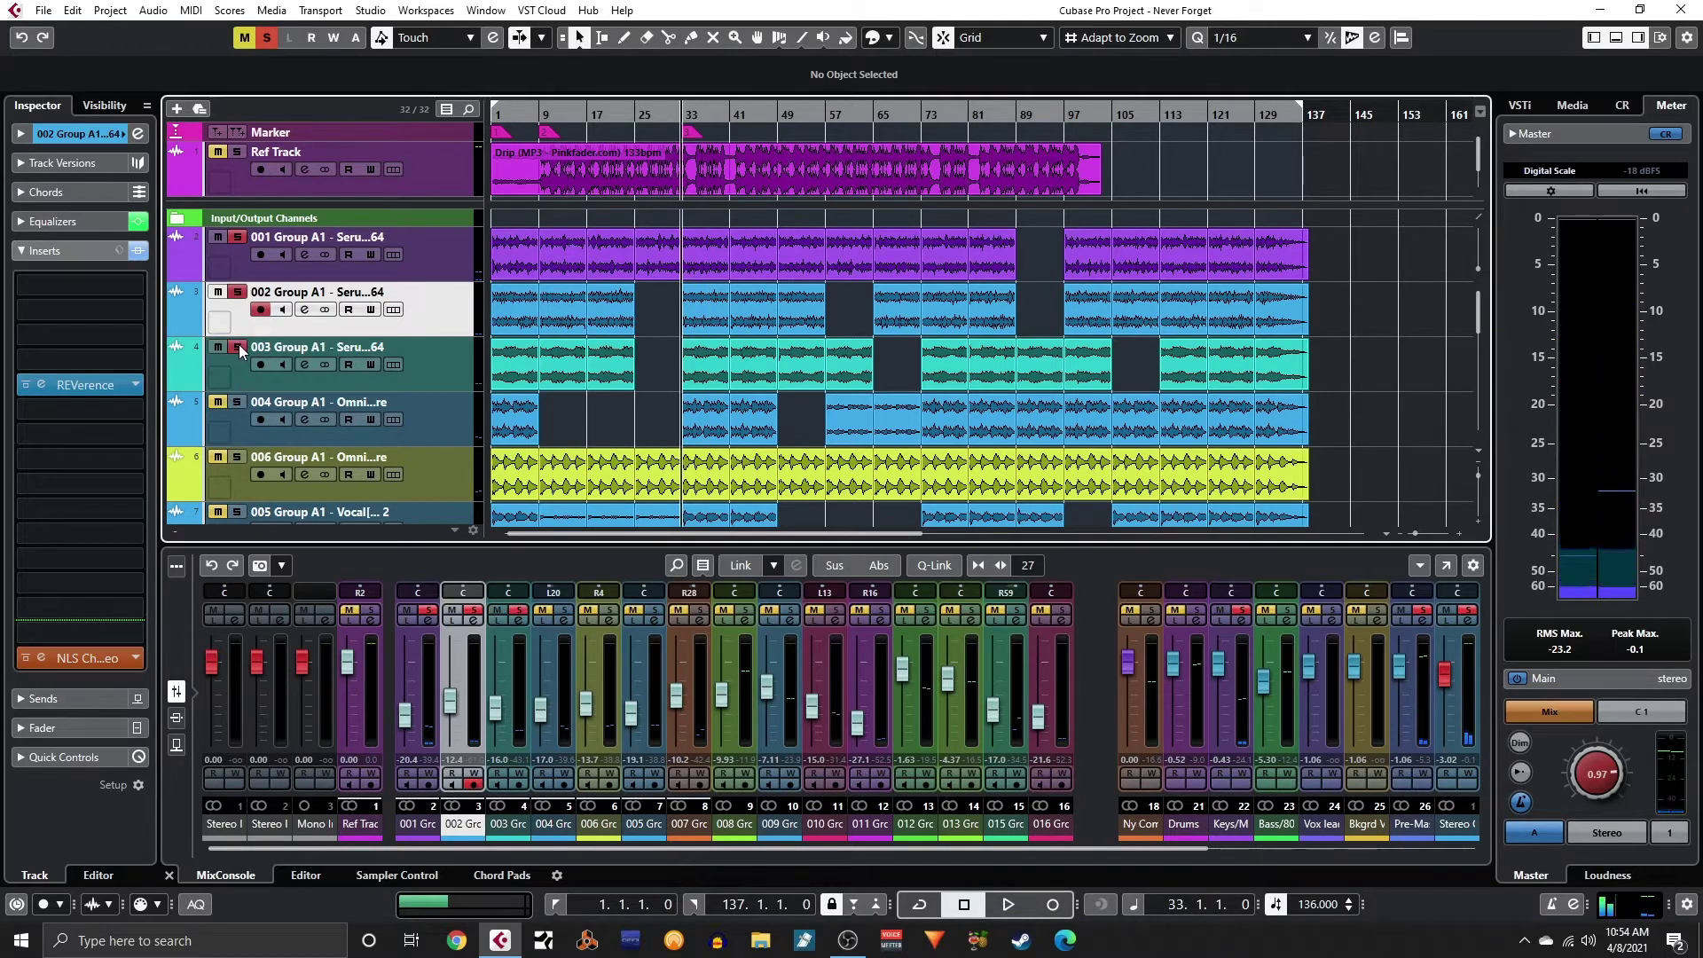
key("space")
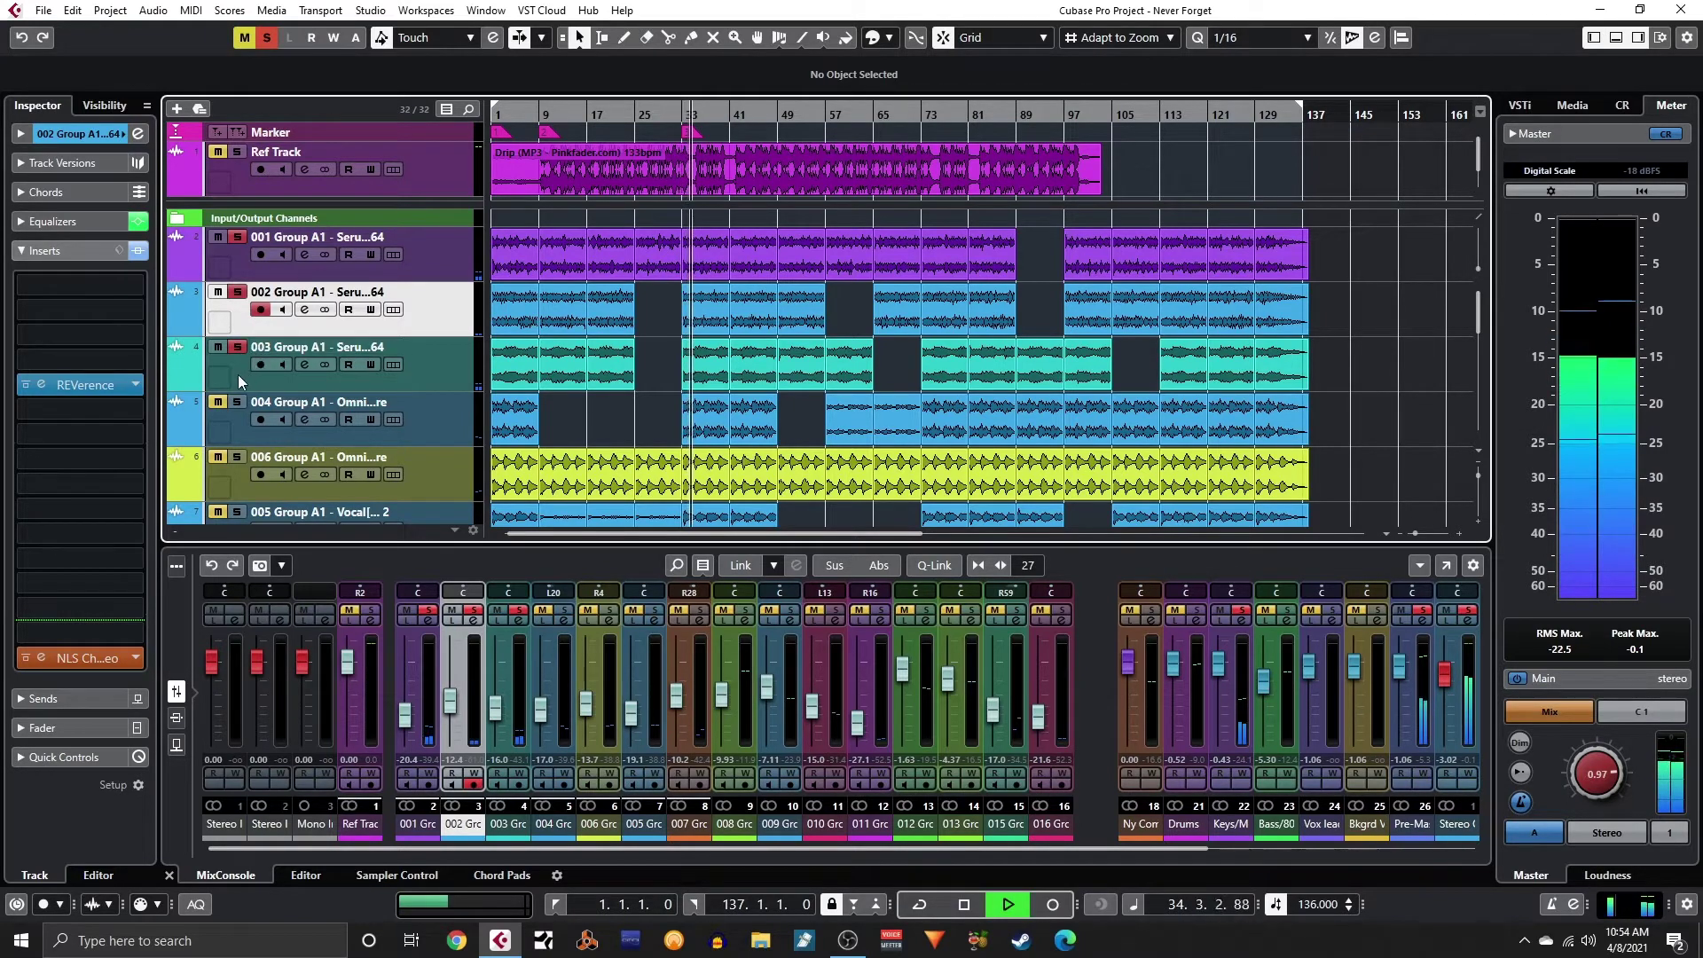
left_click(238, 375)
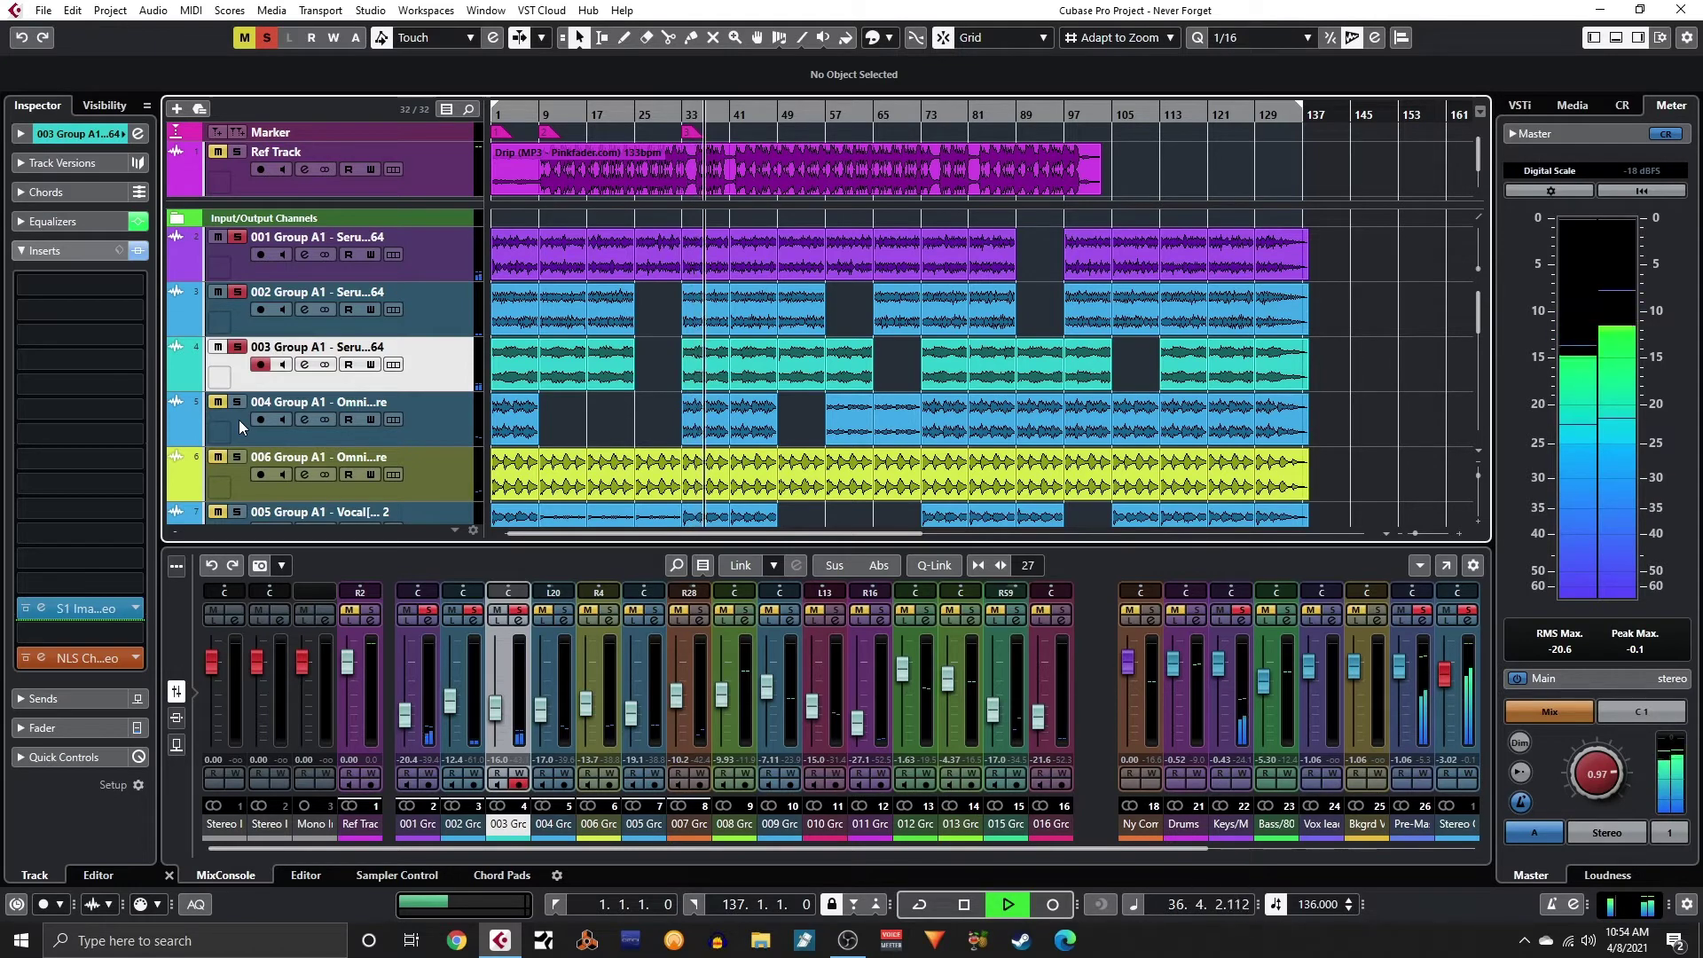
key("space")
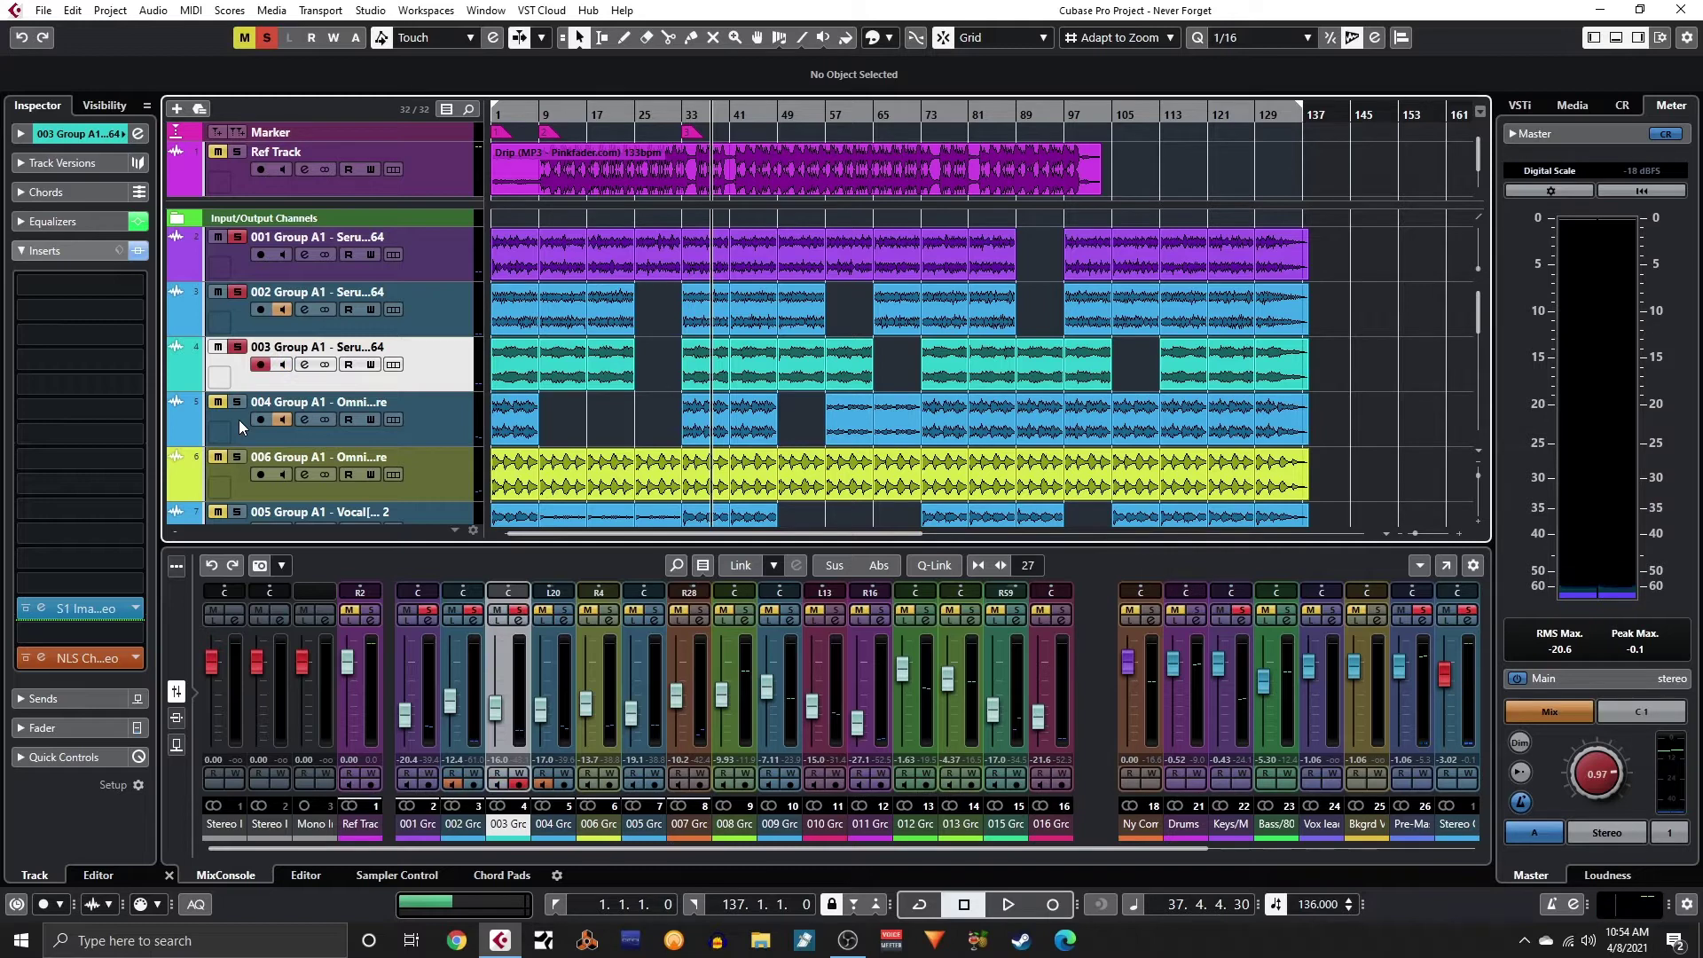
- Add the 004 and 006 Group A1 tracks to the solo and audition the soloed tracks from bar 33
left_click(244, 432)
left_click(683, 114)
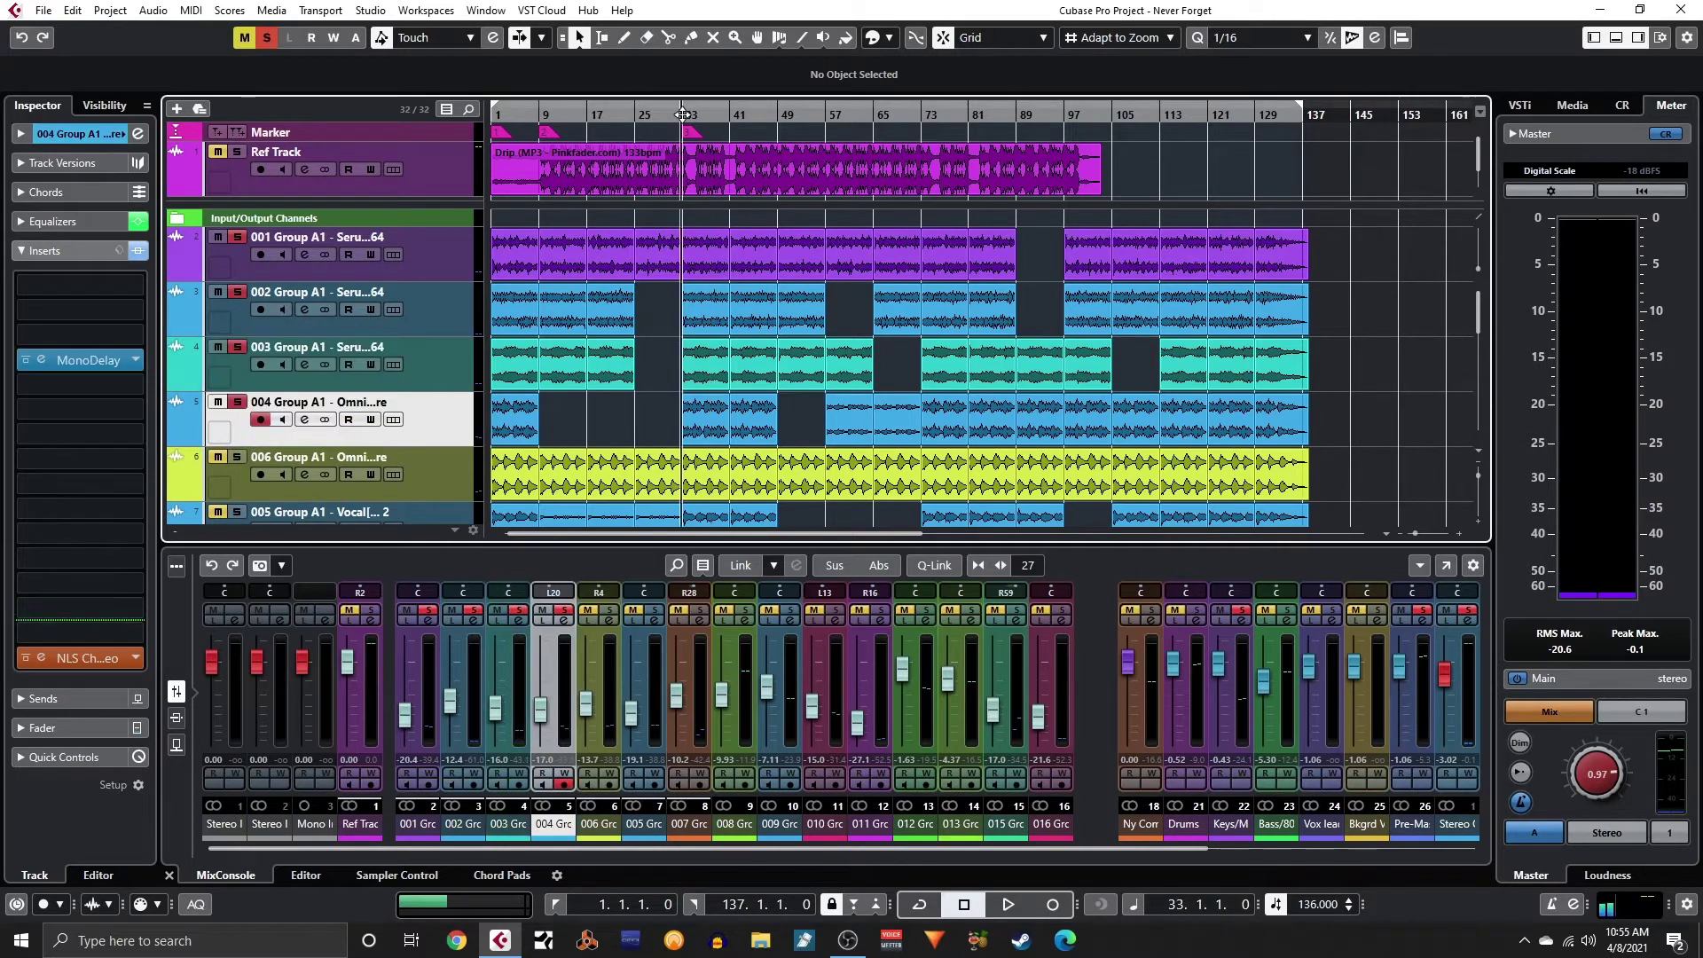
key("space")
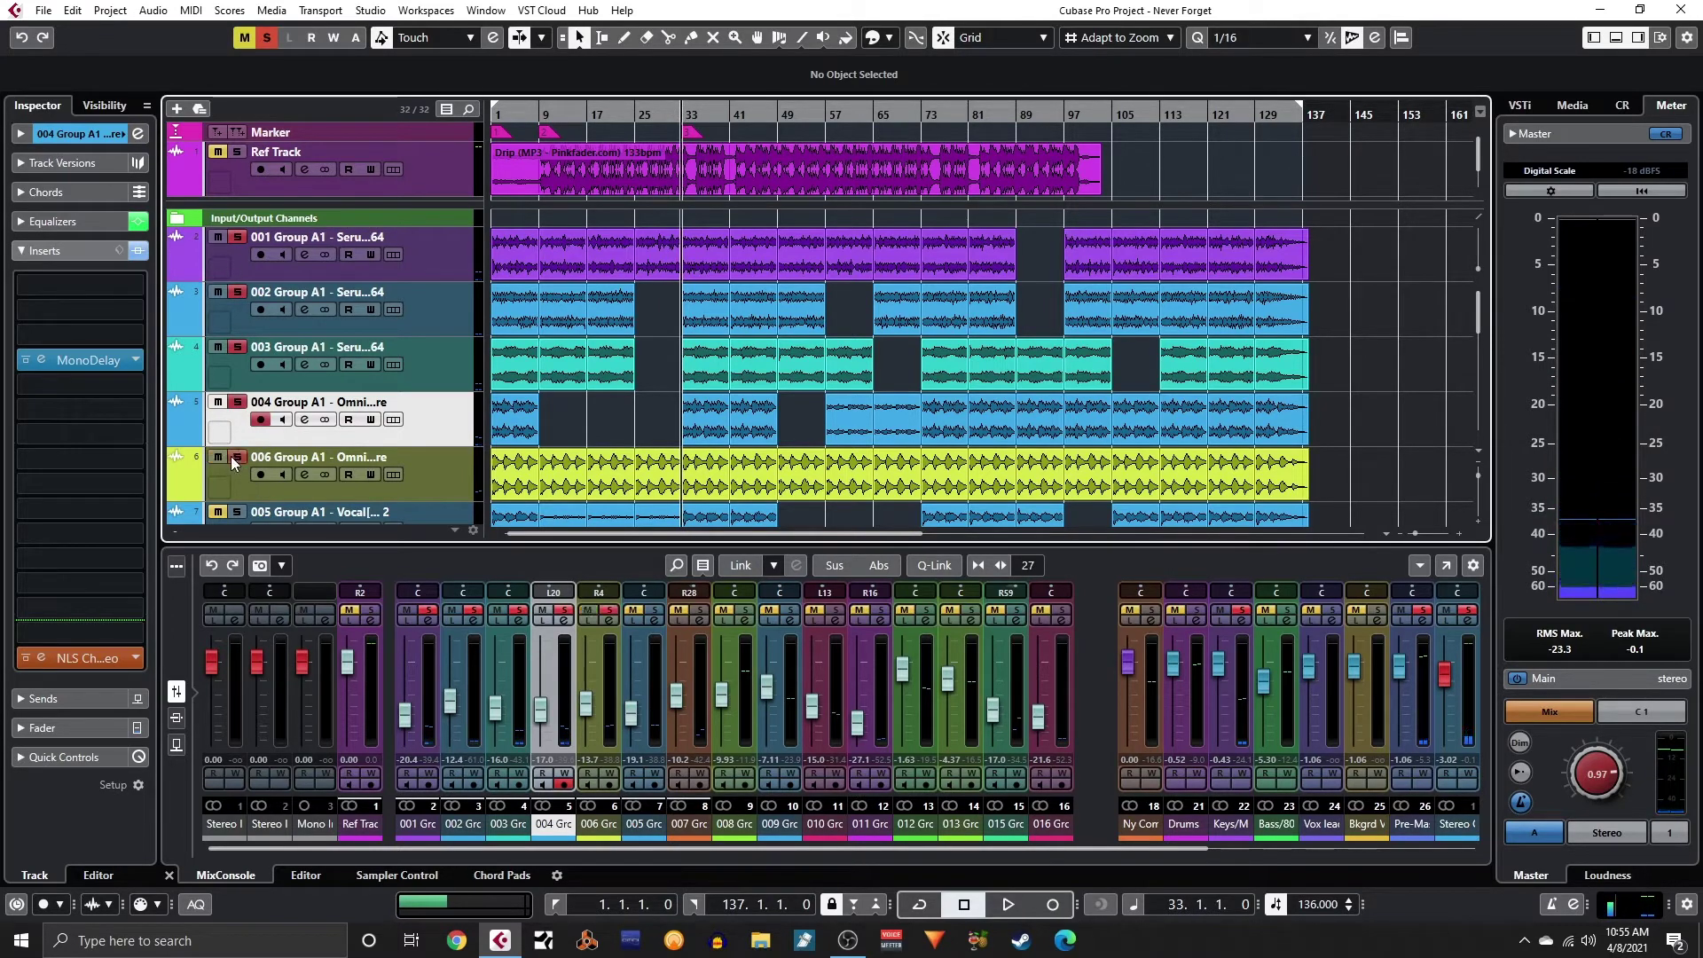
- Remove the solo from the 001, 002 and 003 Group A1 tracks, keeping only 004 and 006 soloed
left_click(238, 239)
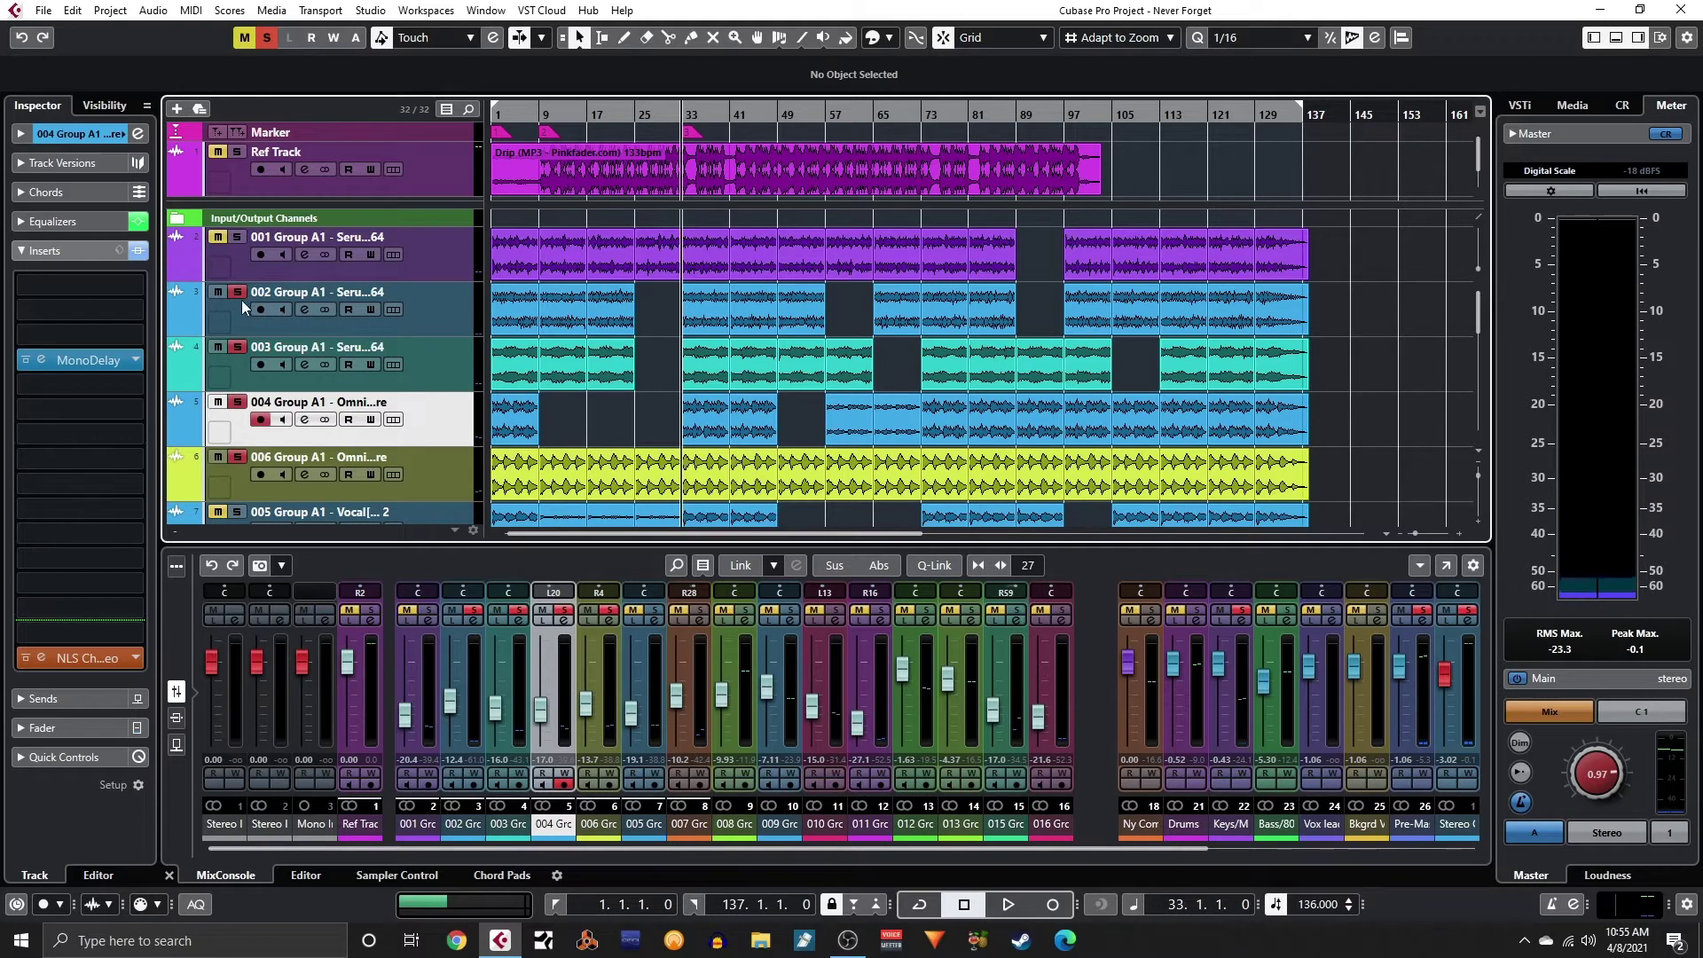
left_click(245, 304)
left_click(240, 353)
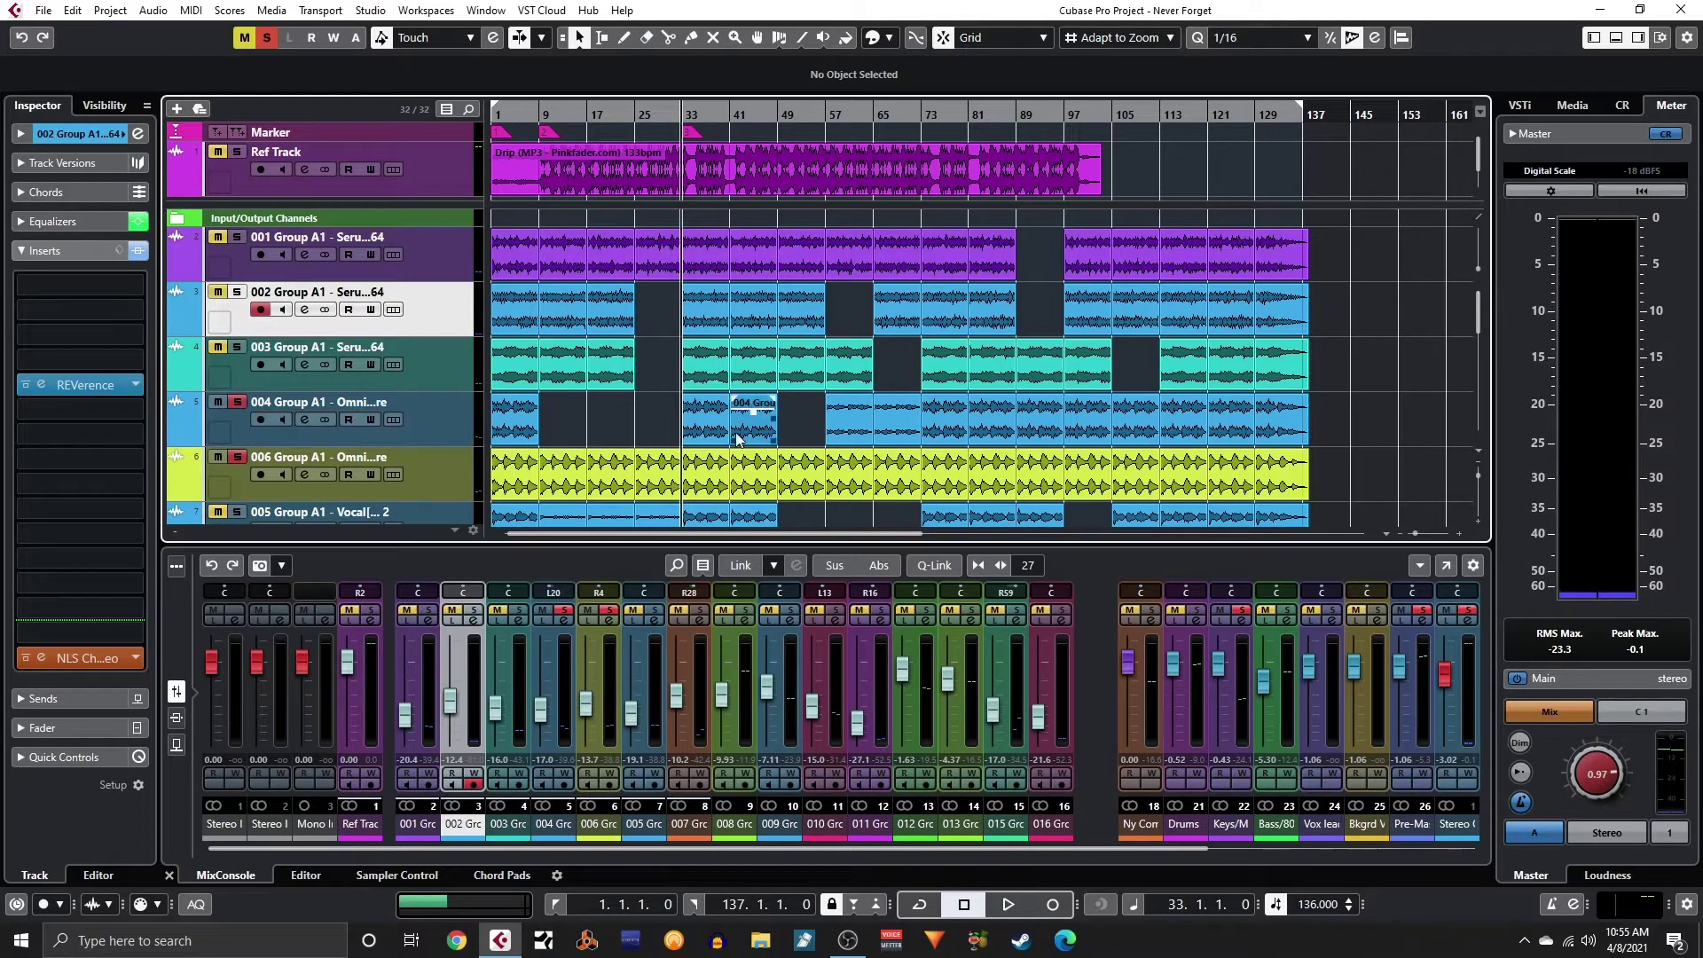
- Audition the soloed 004 and 006 Group A1 tracks from bar 33 and select 006 to check its inserts
left_click_drag(737, 437, 706, 459)
key("space")
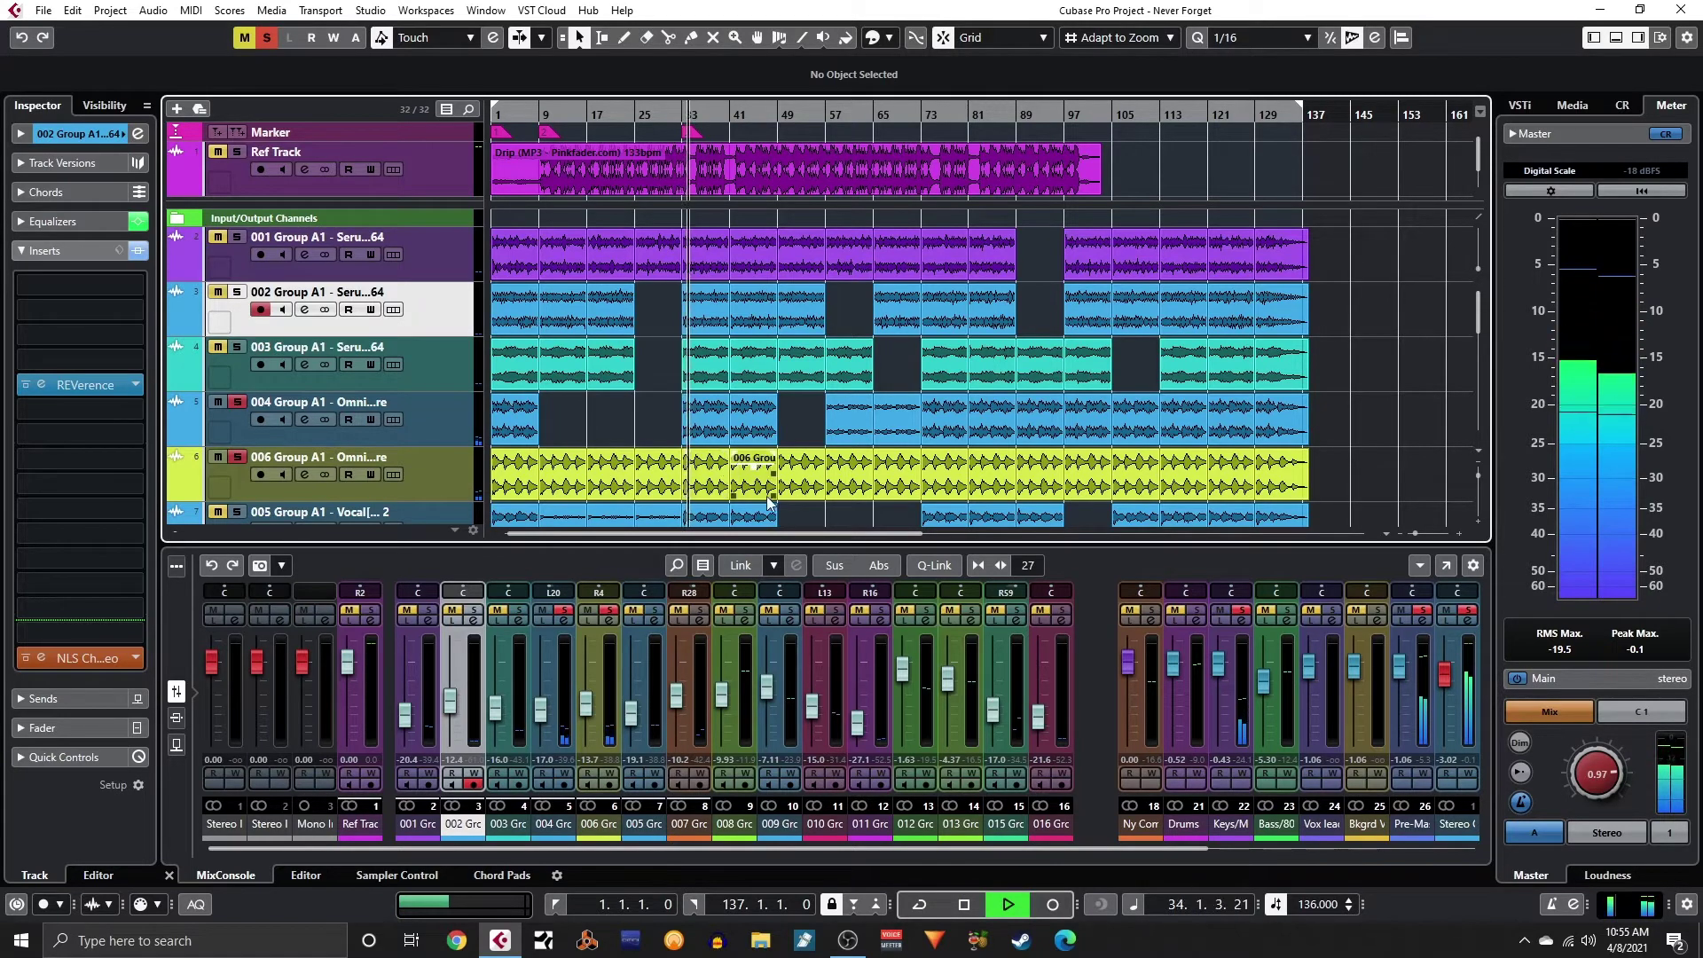
left_click(434, 480)
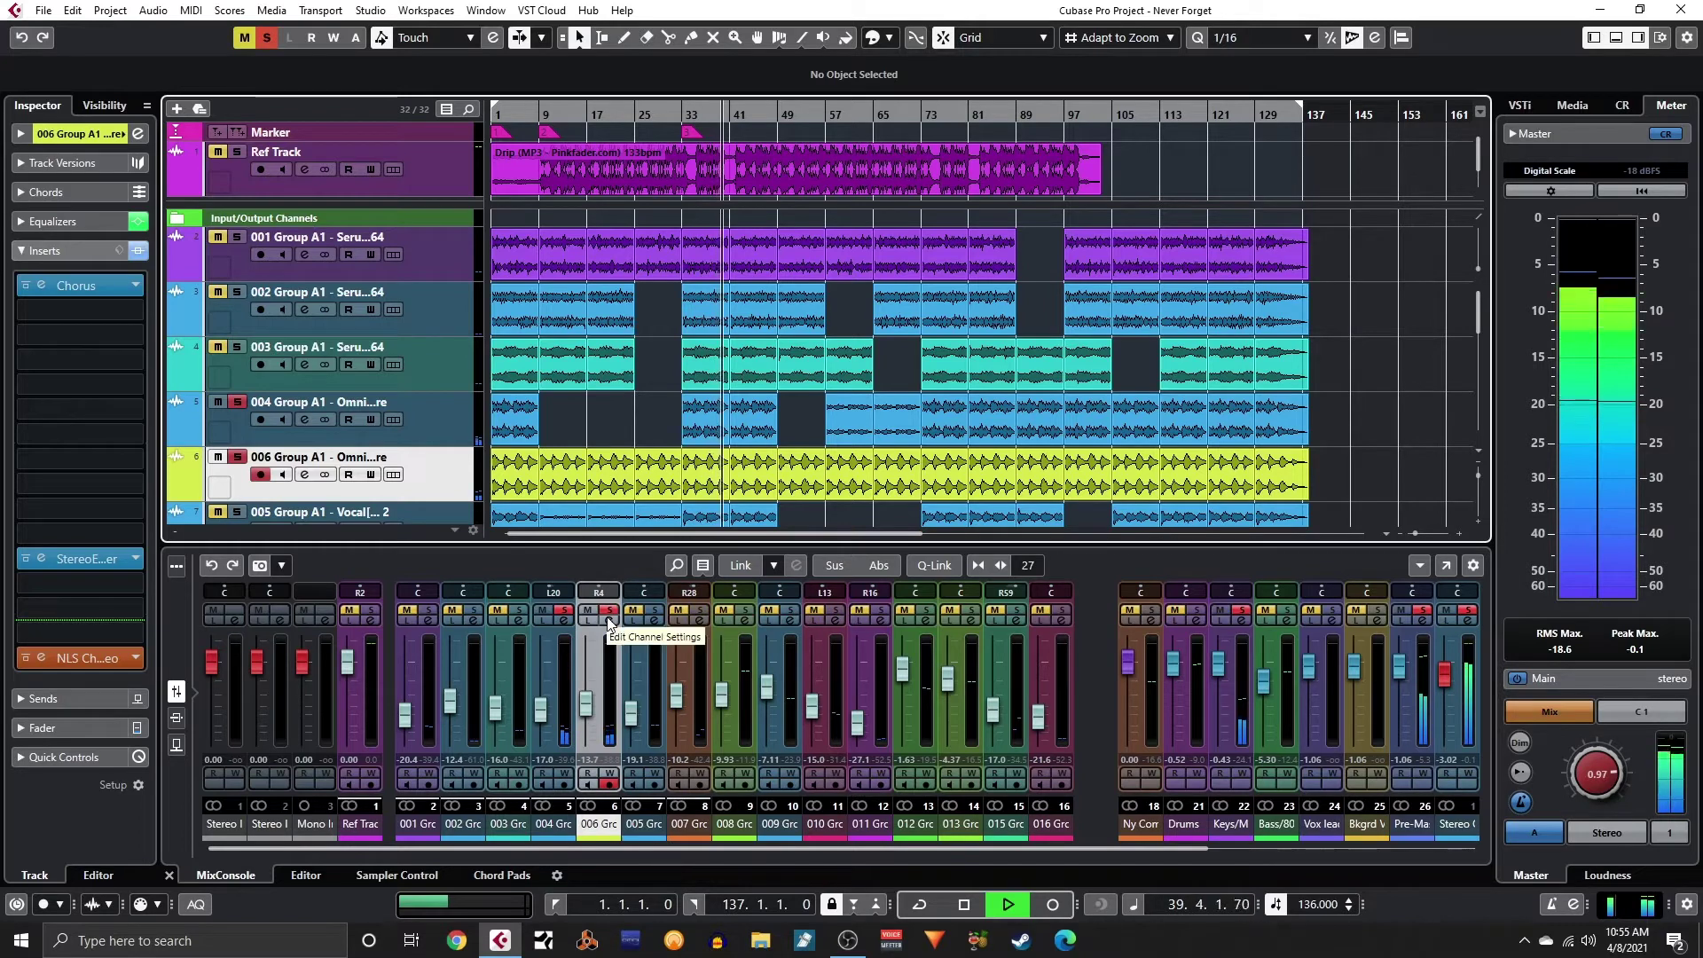
key("space")
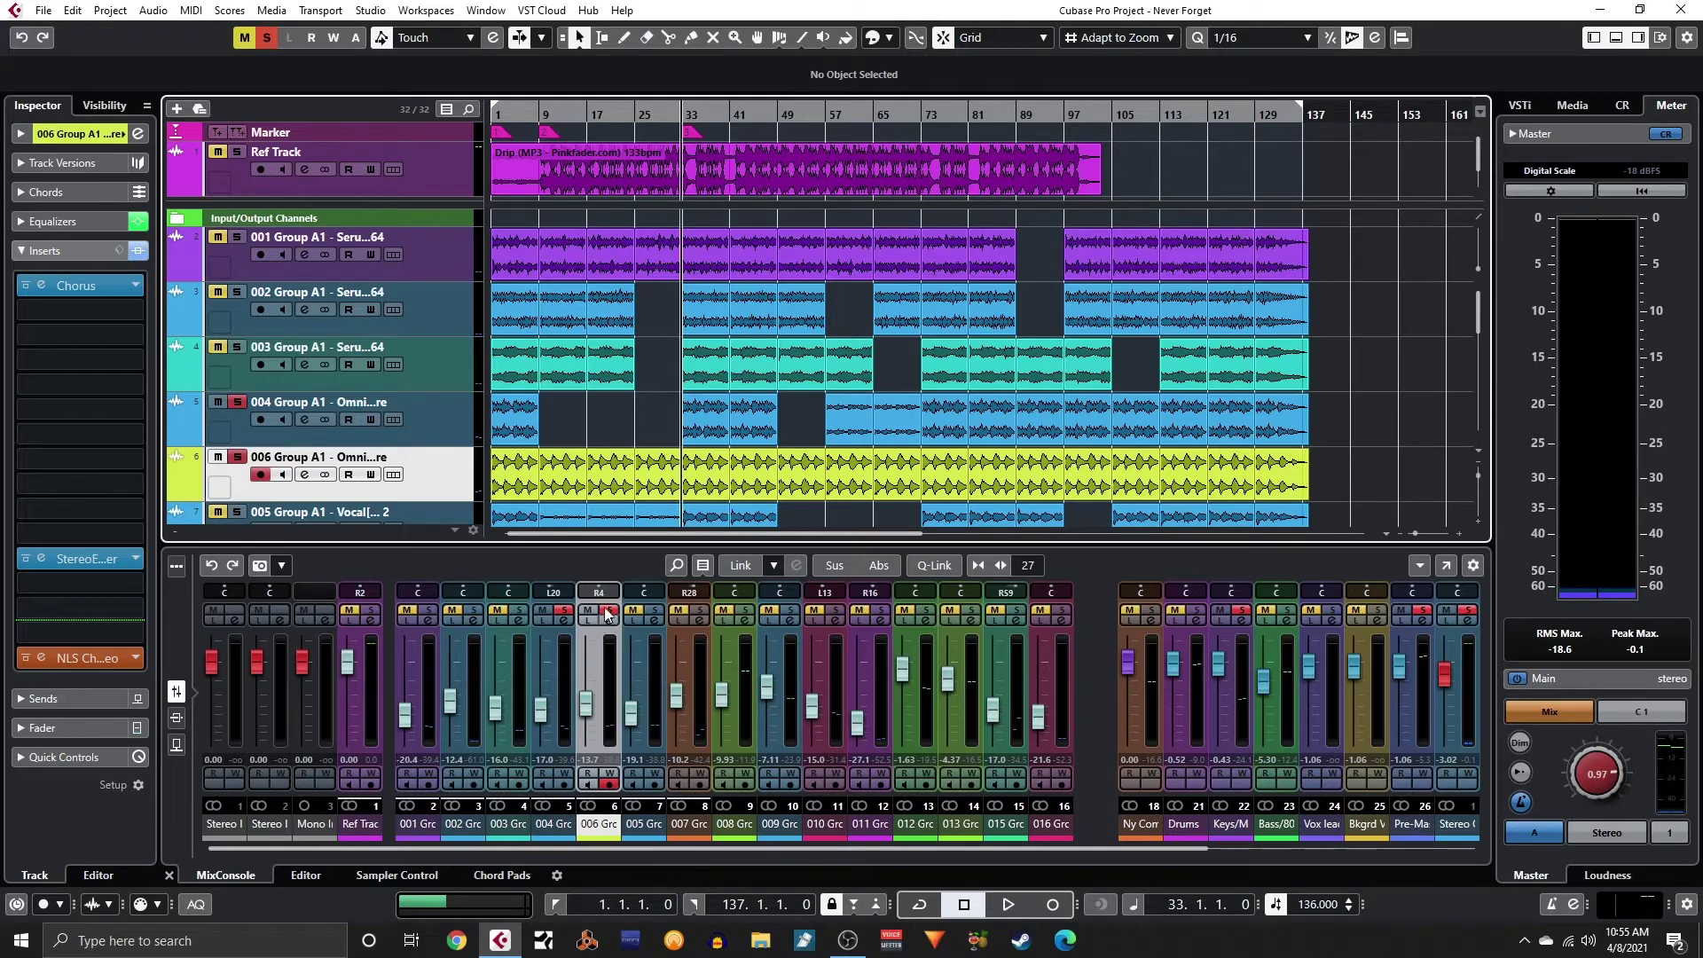
- Add the 005 Group A1 Vocal track to the solo and audition it together with 004 and 006 from bar 33
scroll(264, 507, "down", 1)
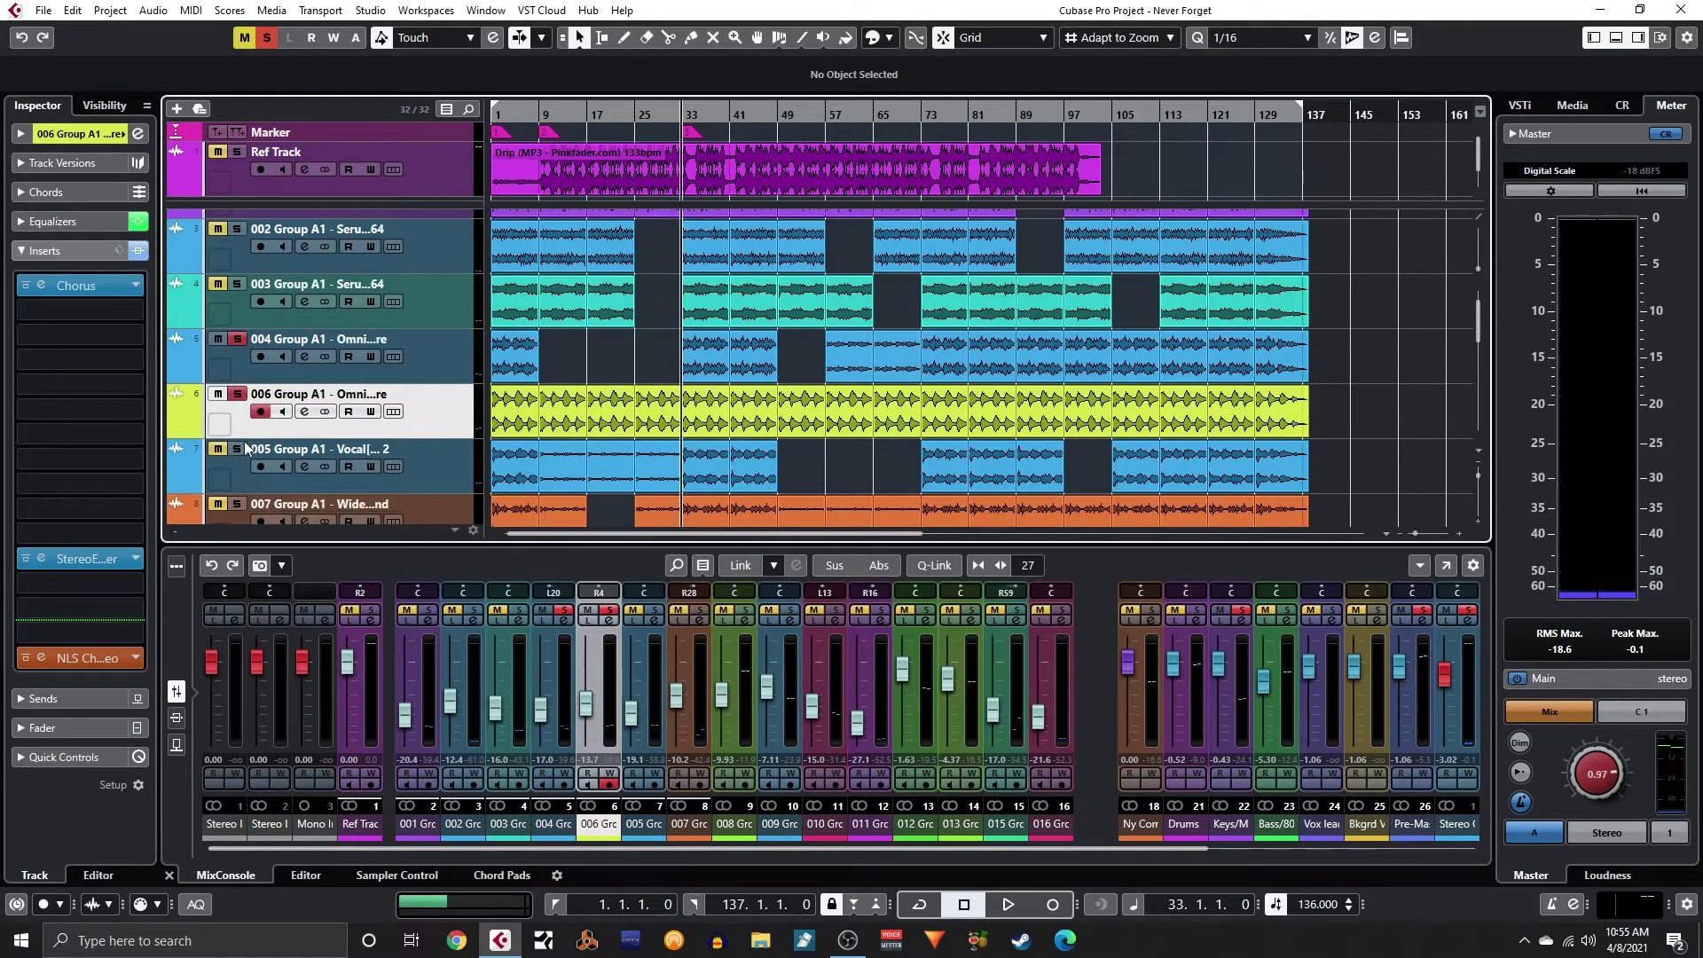
left_click(238, 450)
left_click(249, 479)
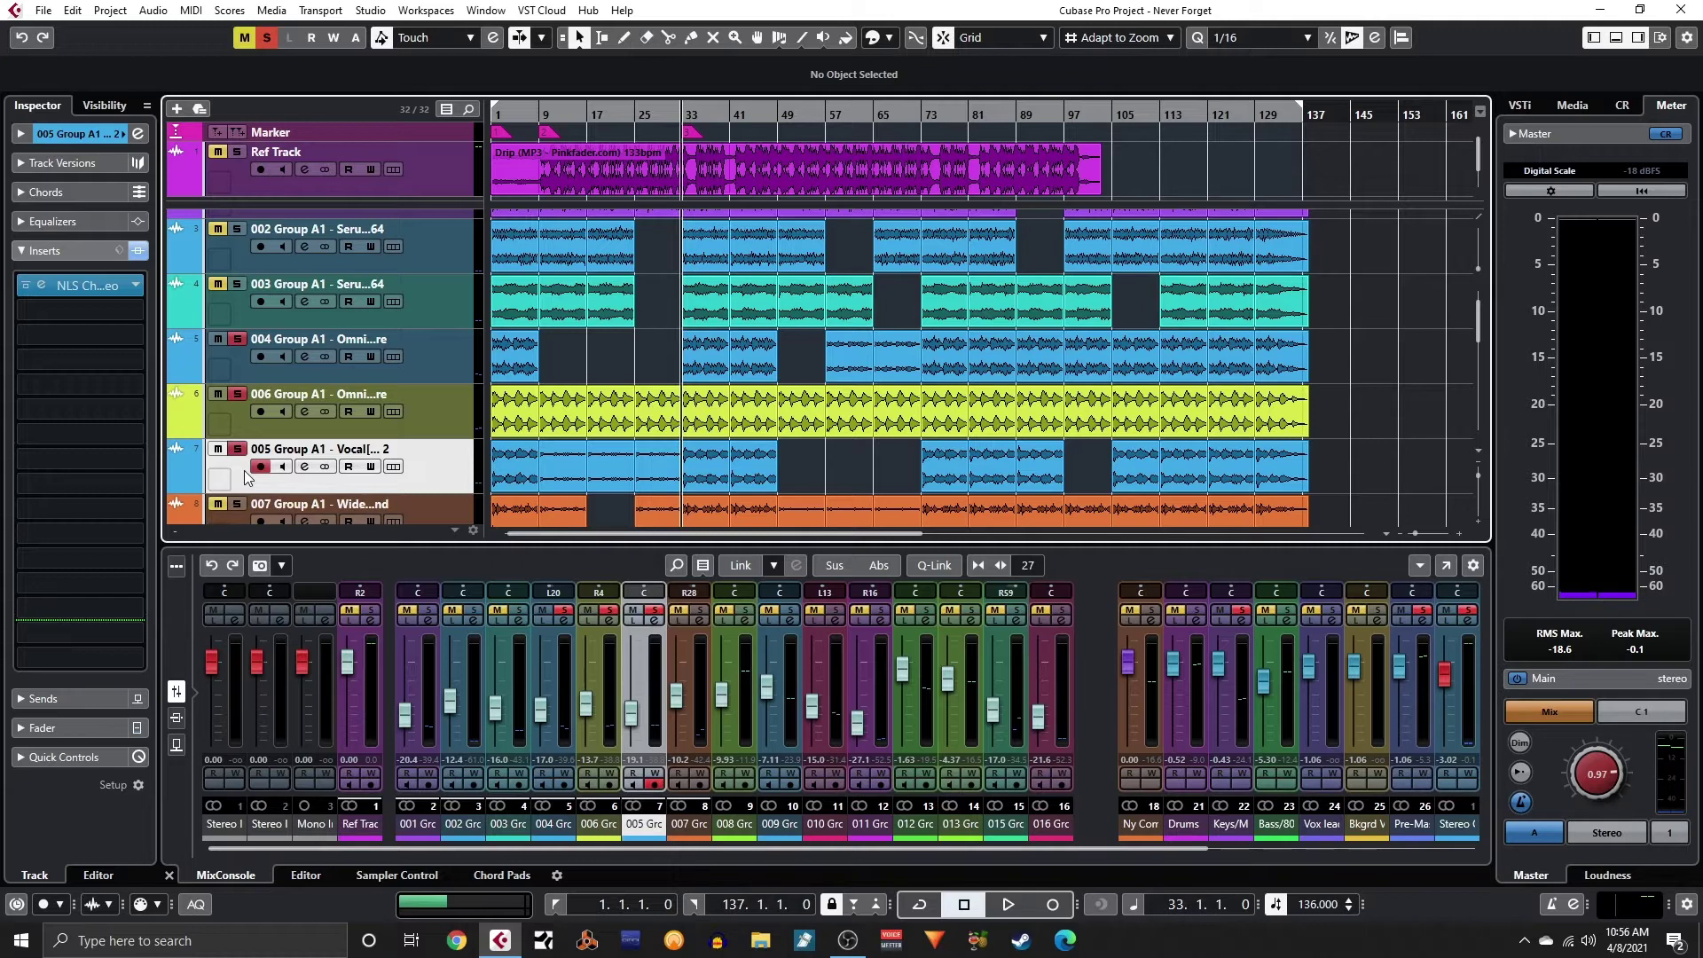
key("space")
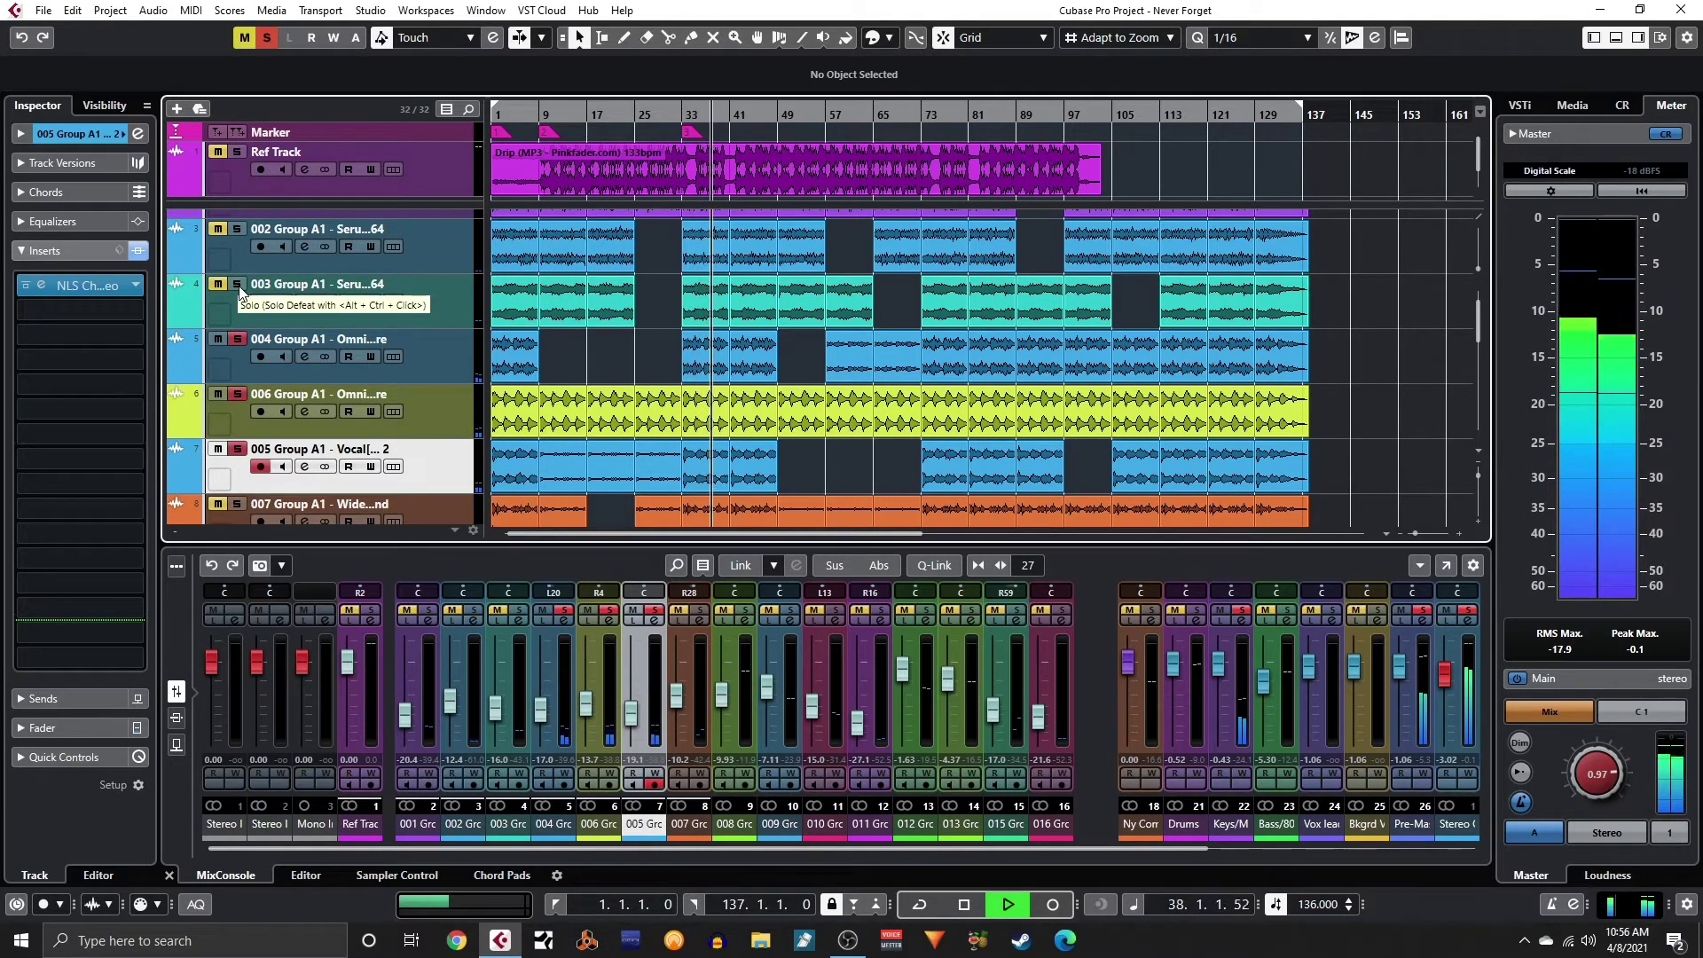
- Select the 007 Group A1 track, clear all solos, and audition the full mix from bar 33
scroll(240, 302, "down", 3)
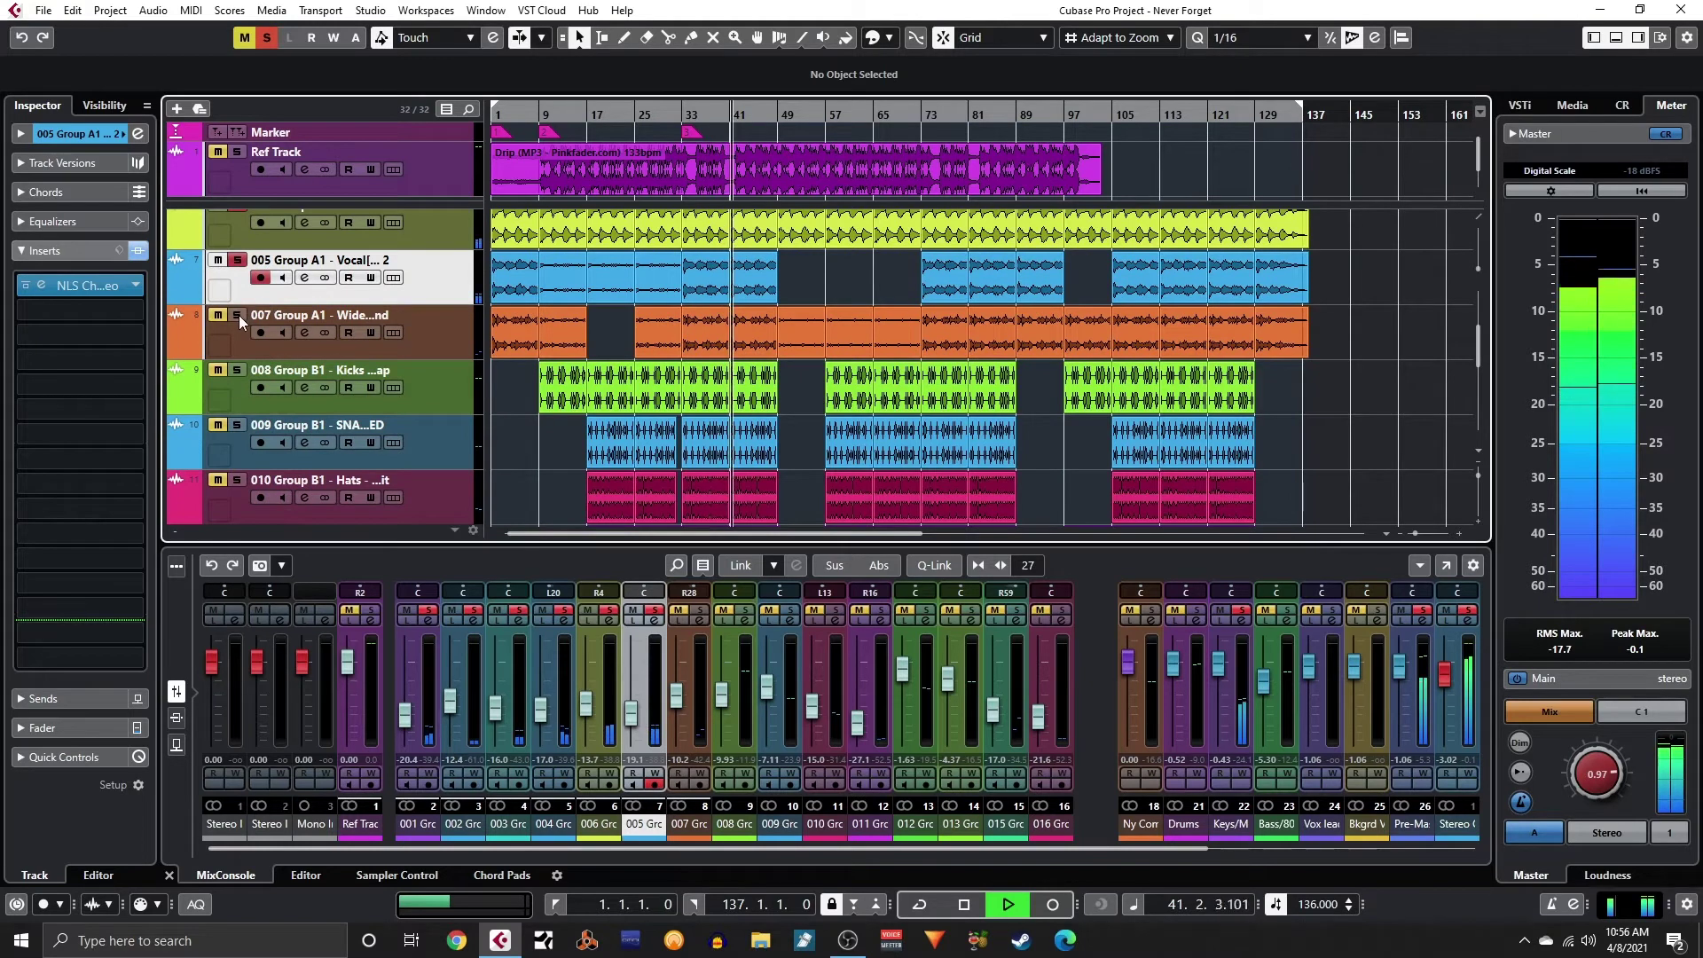
left_click(244, 339)
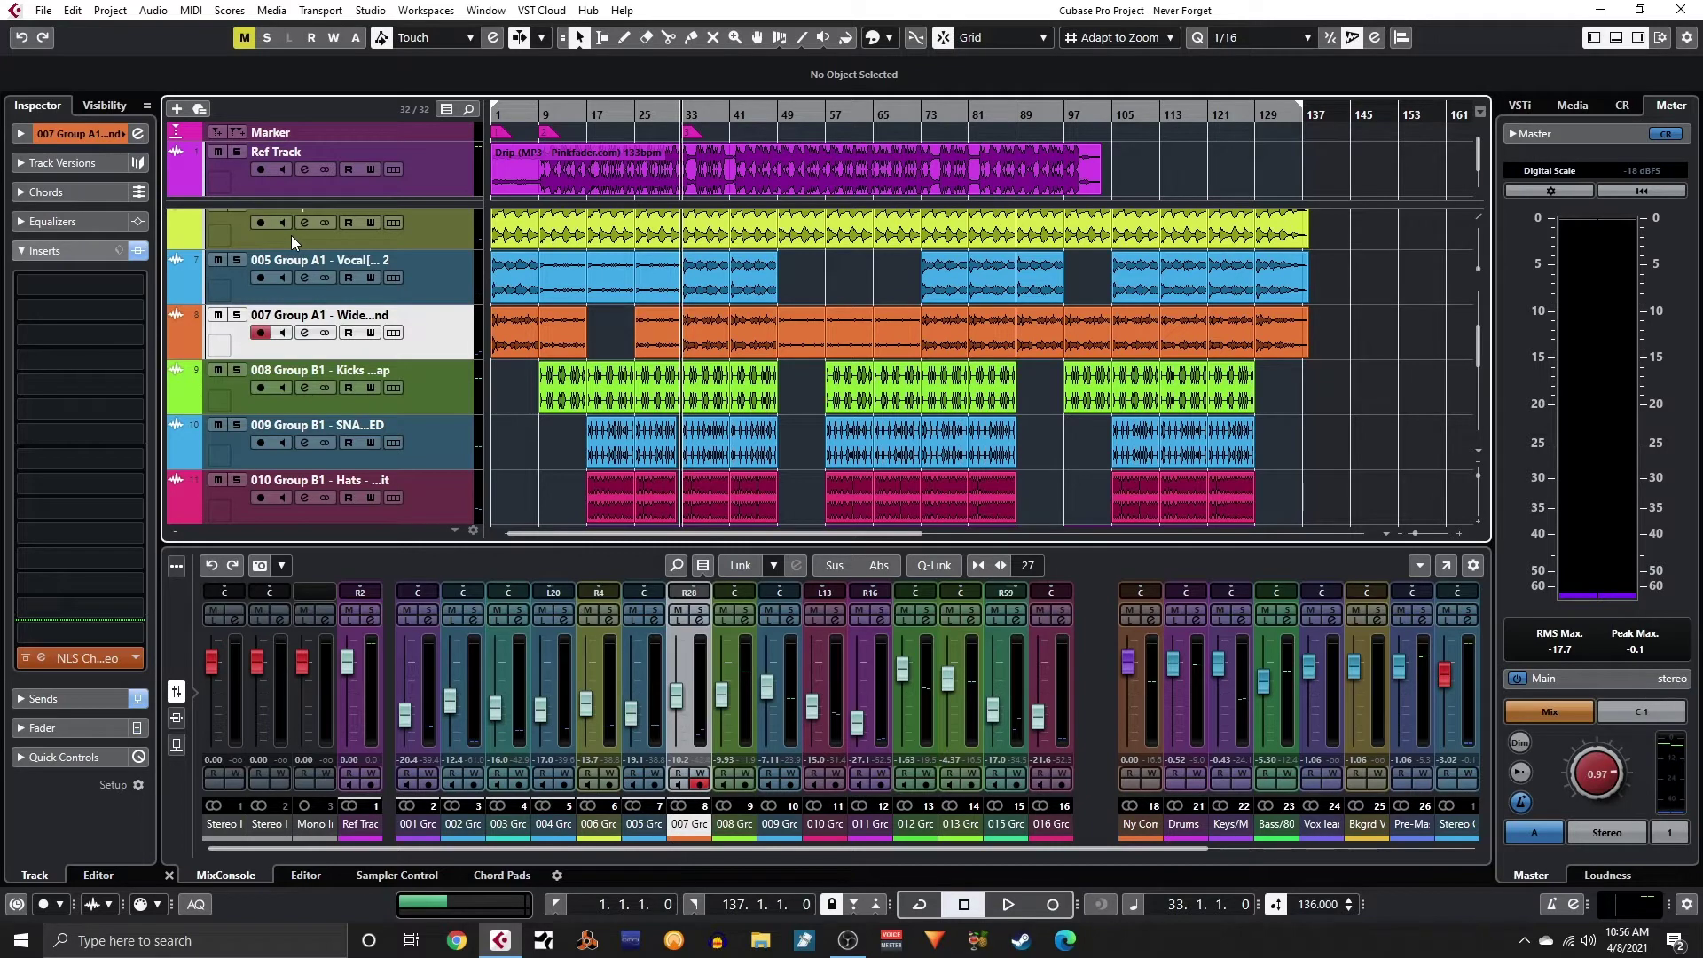
key("space")
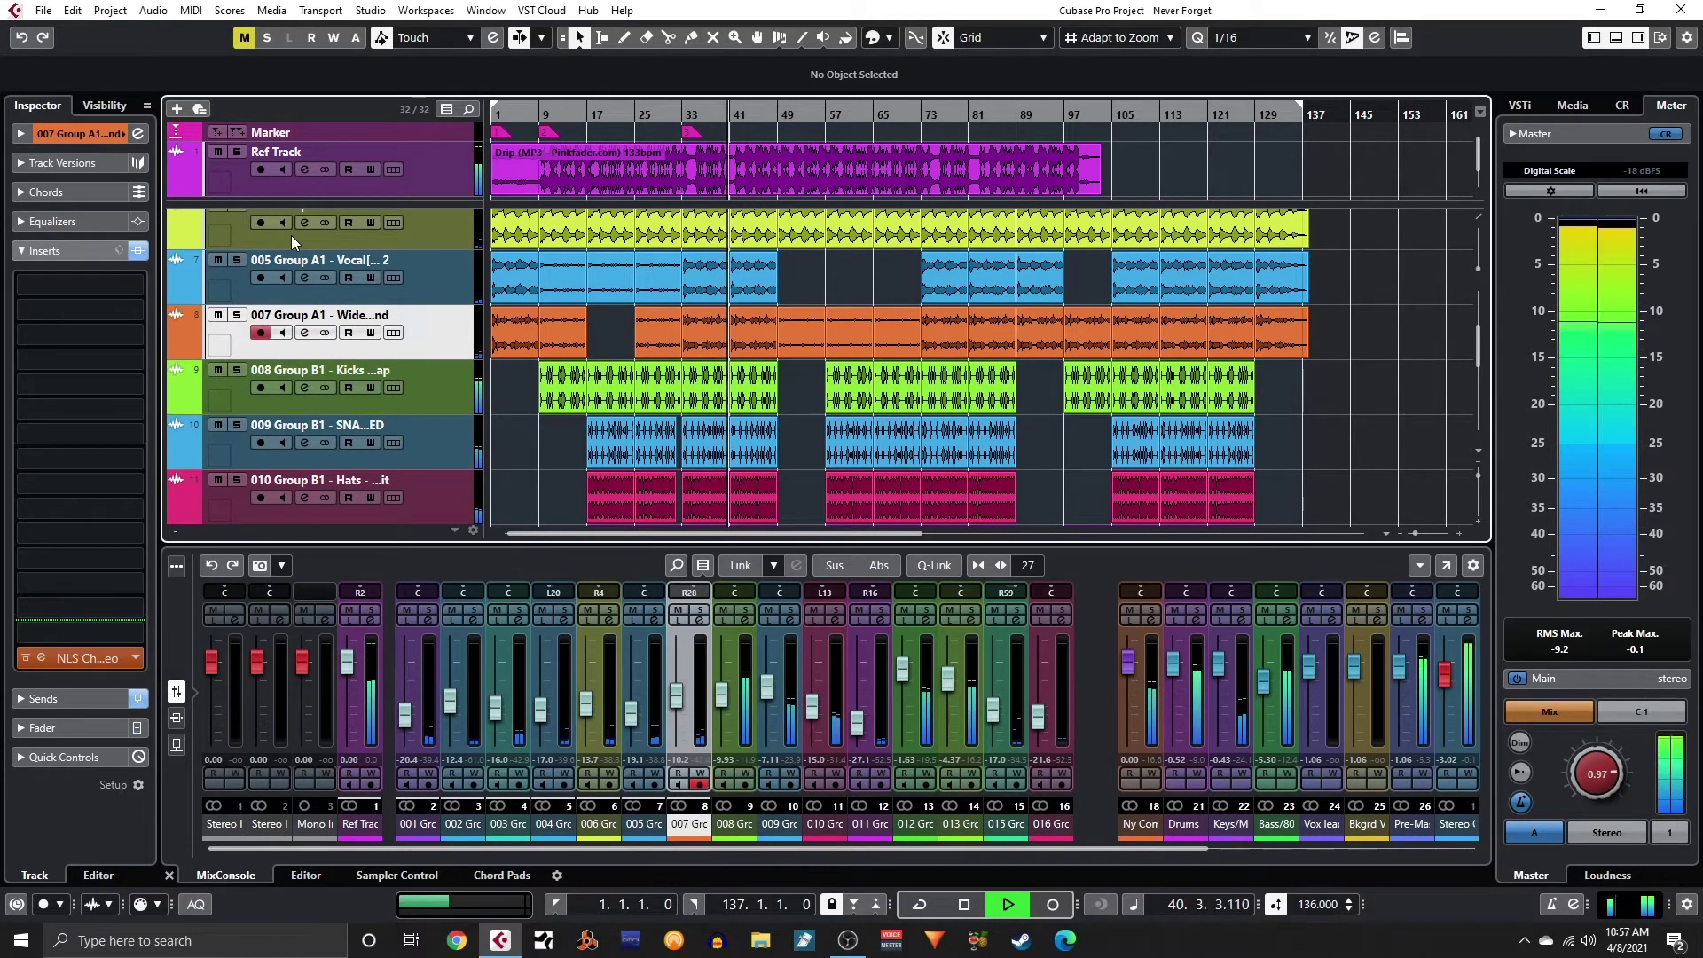
key("space")
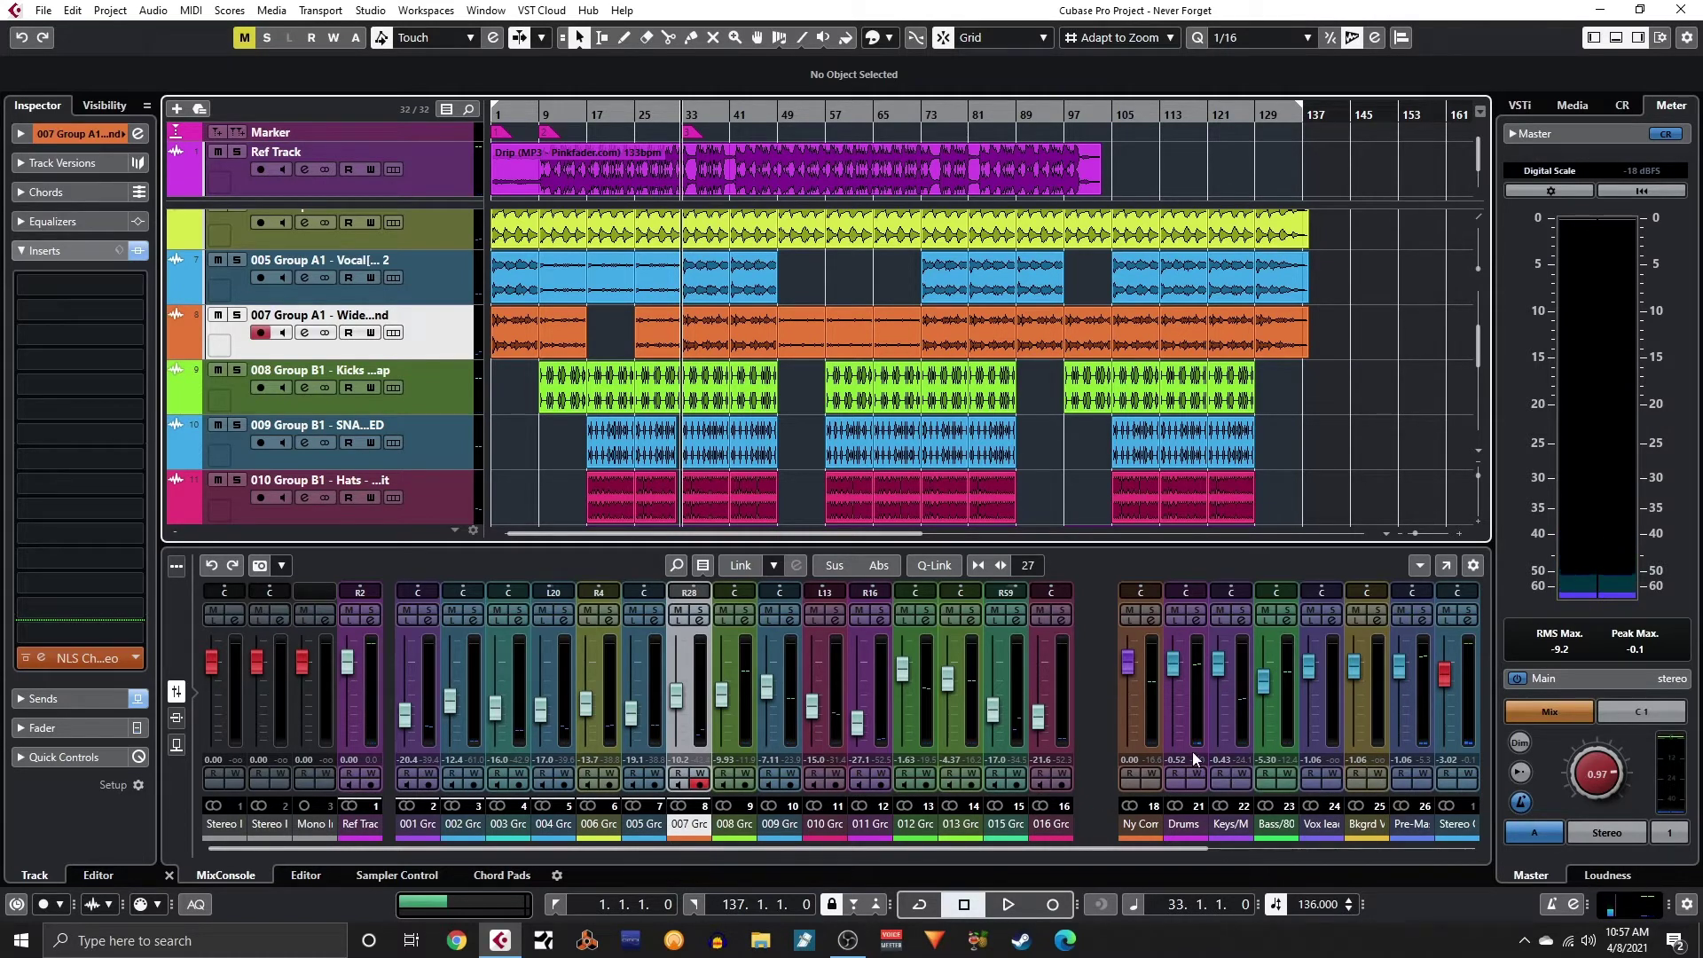
- Solo the Drums group channel and audition the drum tracks from bar 33
left_click(1196, 613)
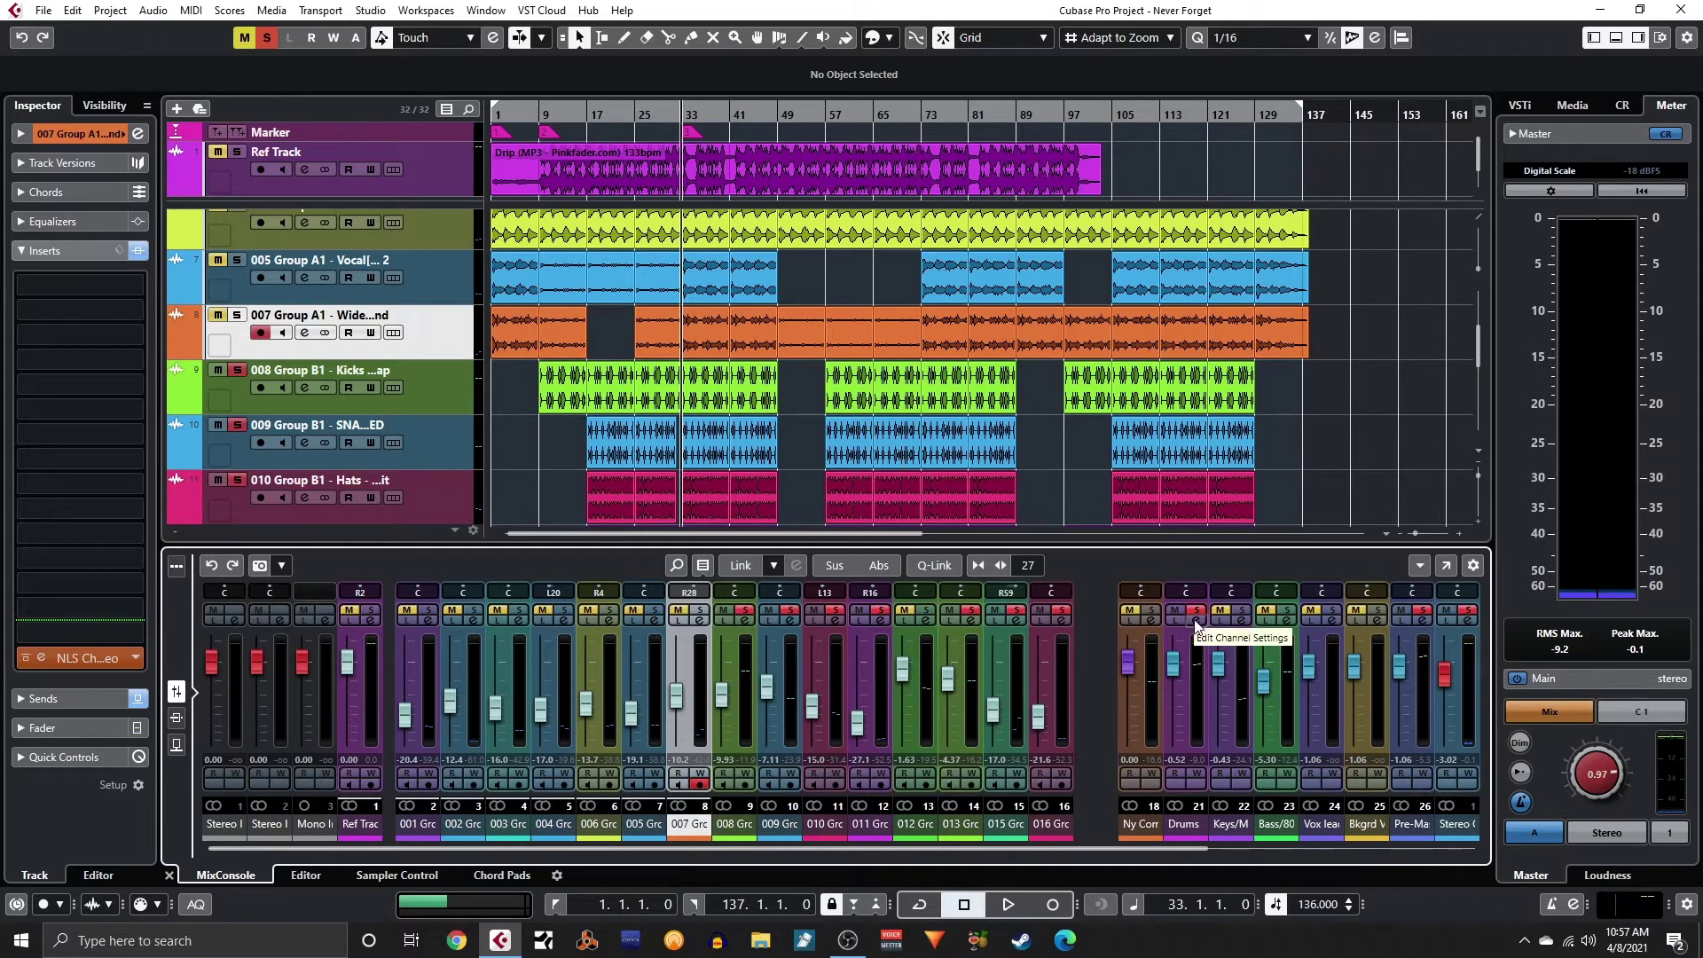
key("space")
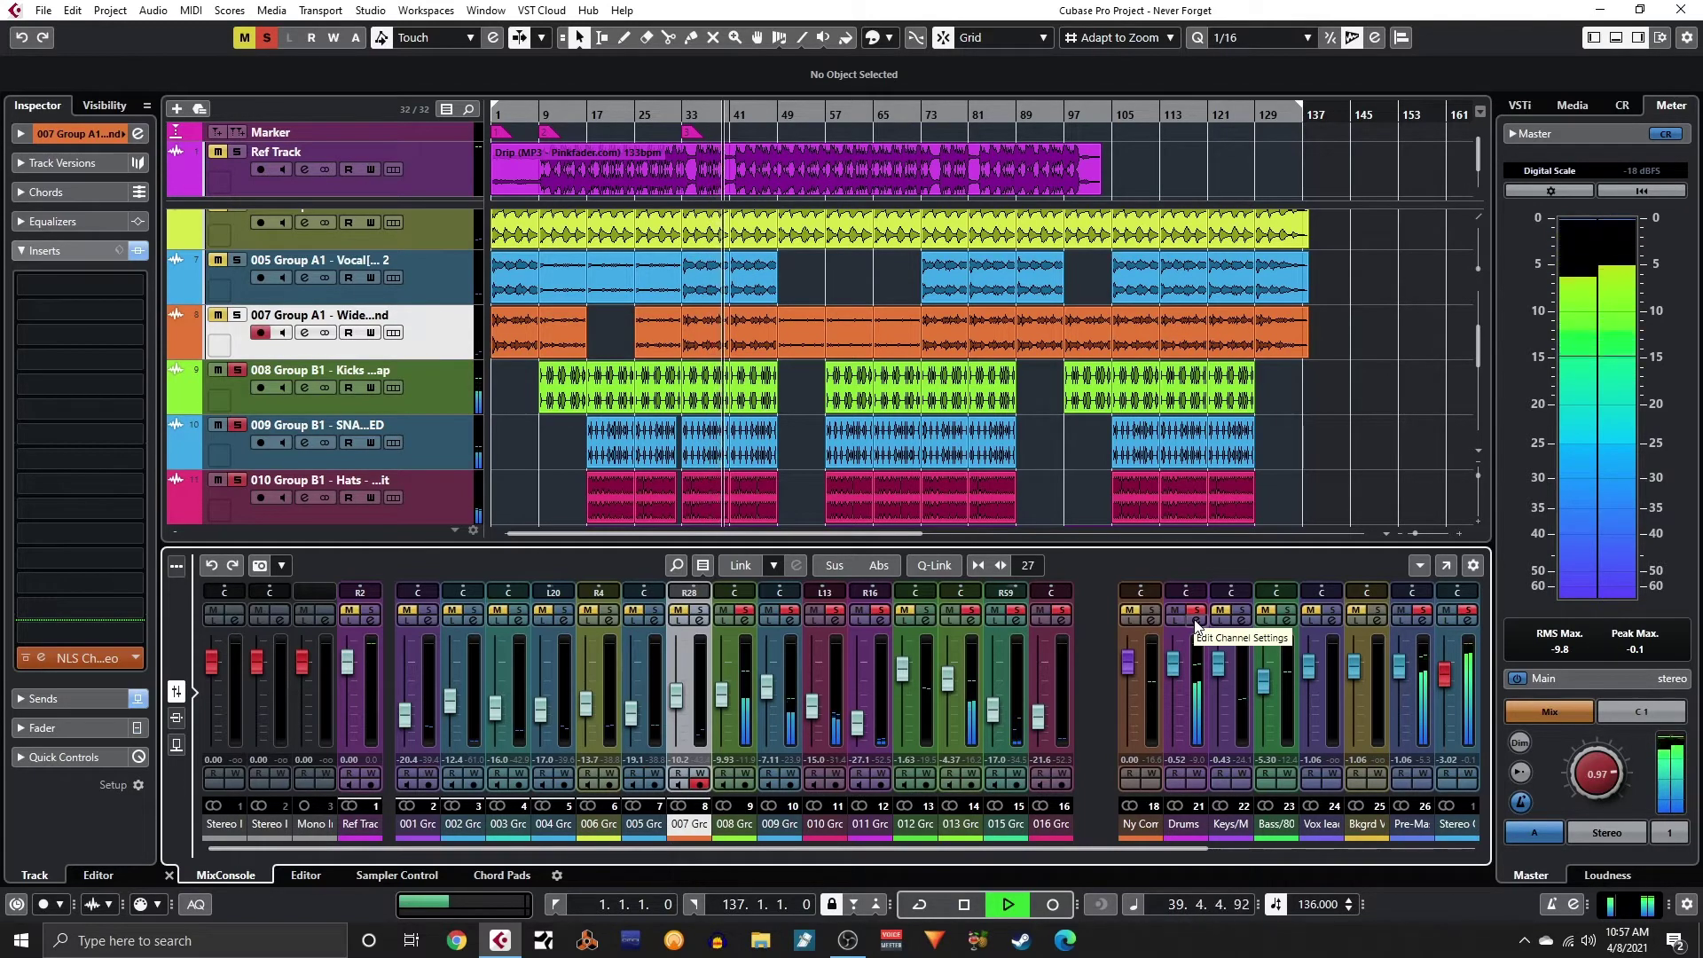
key("space")
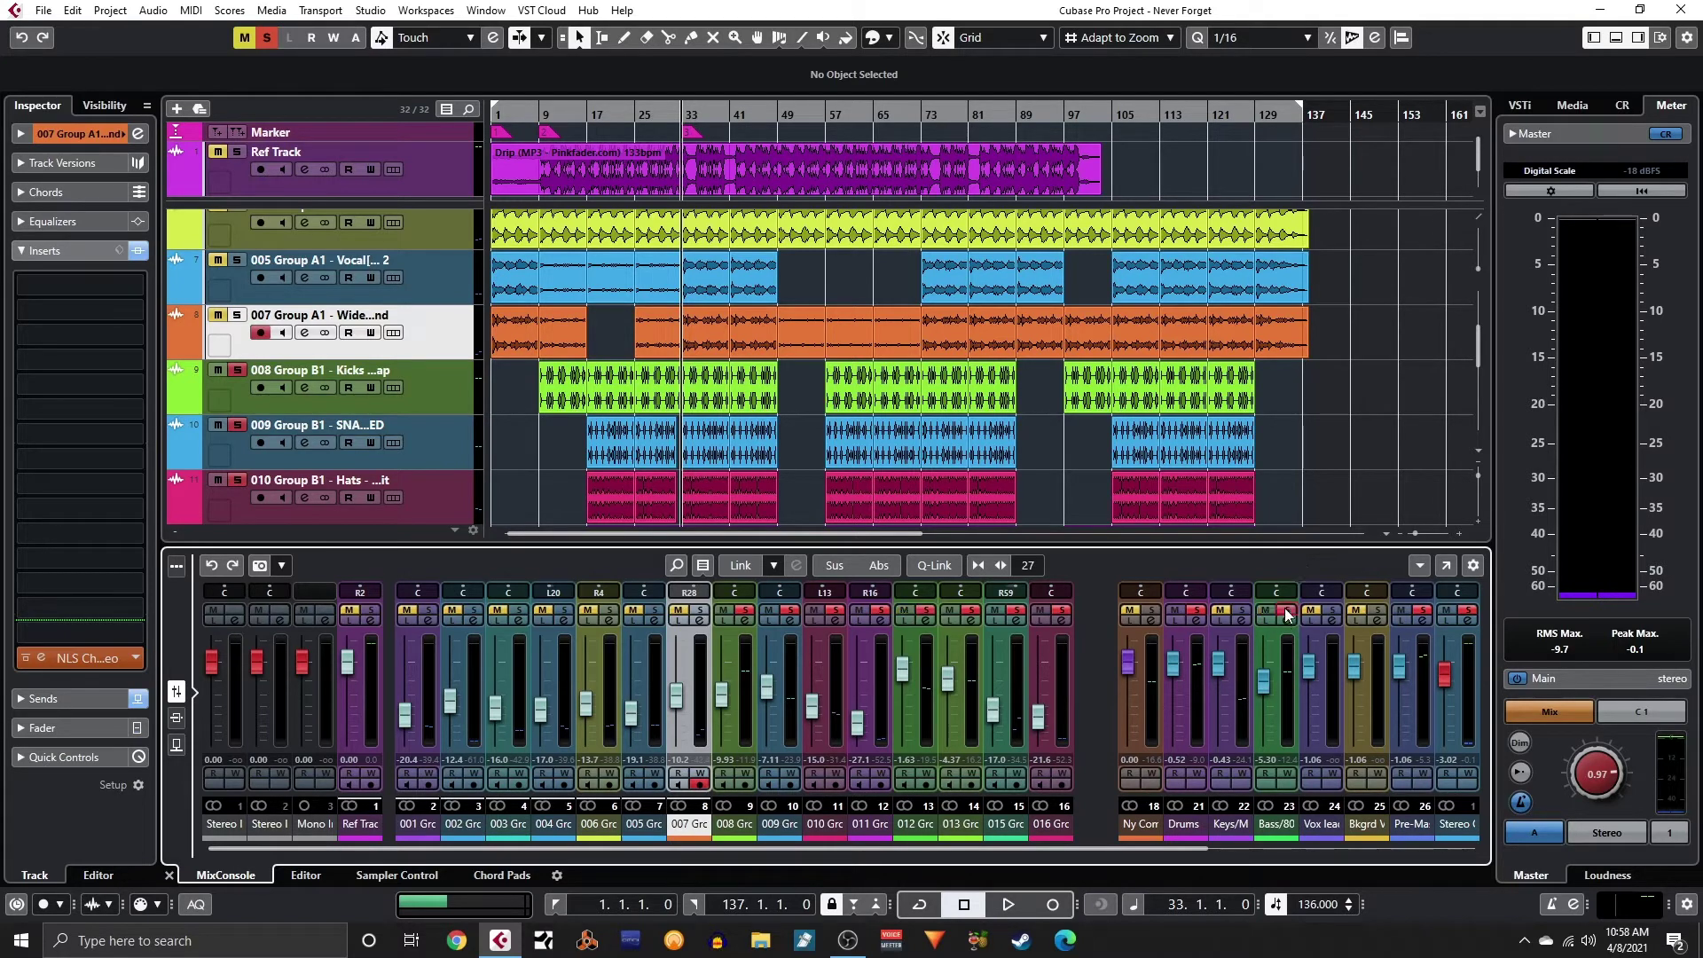
- Remove the Drums group from the solo and audition the Bass/808 group alone from bar 33
left_click(1195, 612)
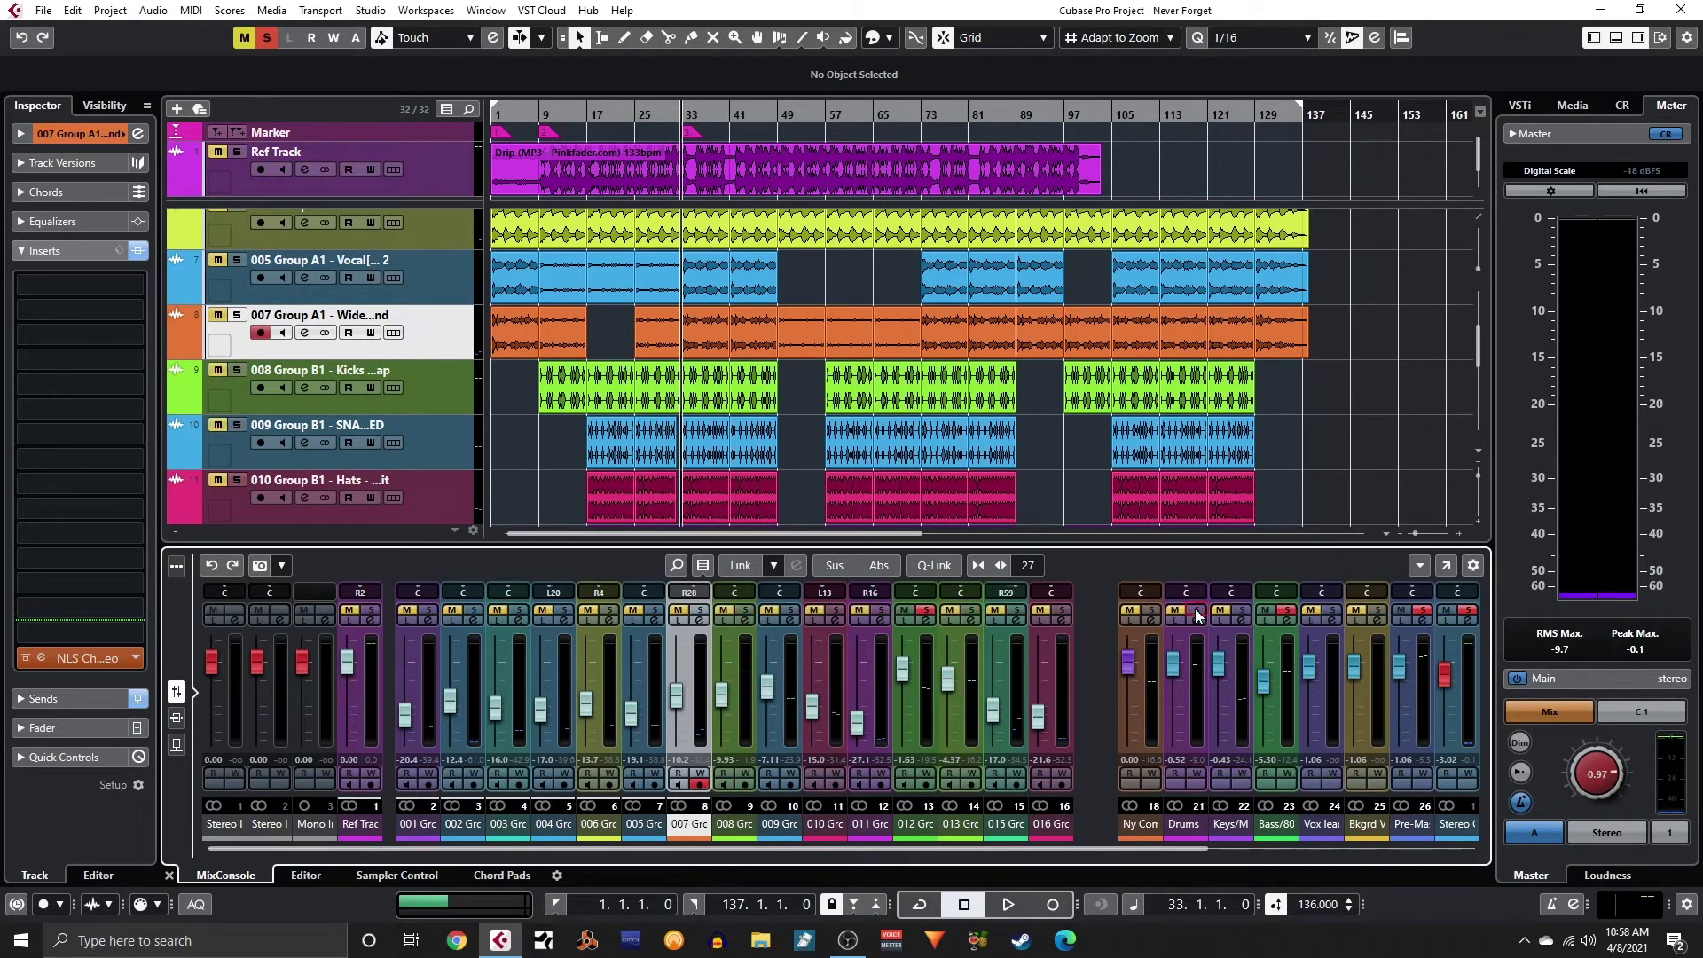
key("space")
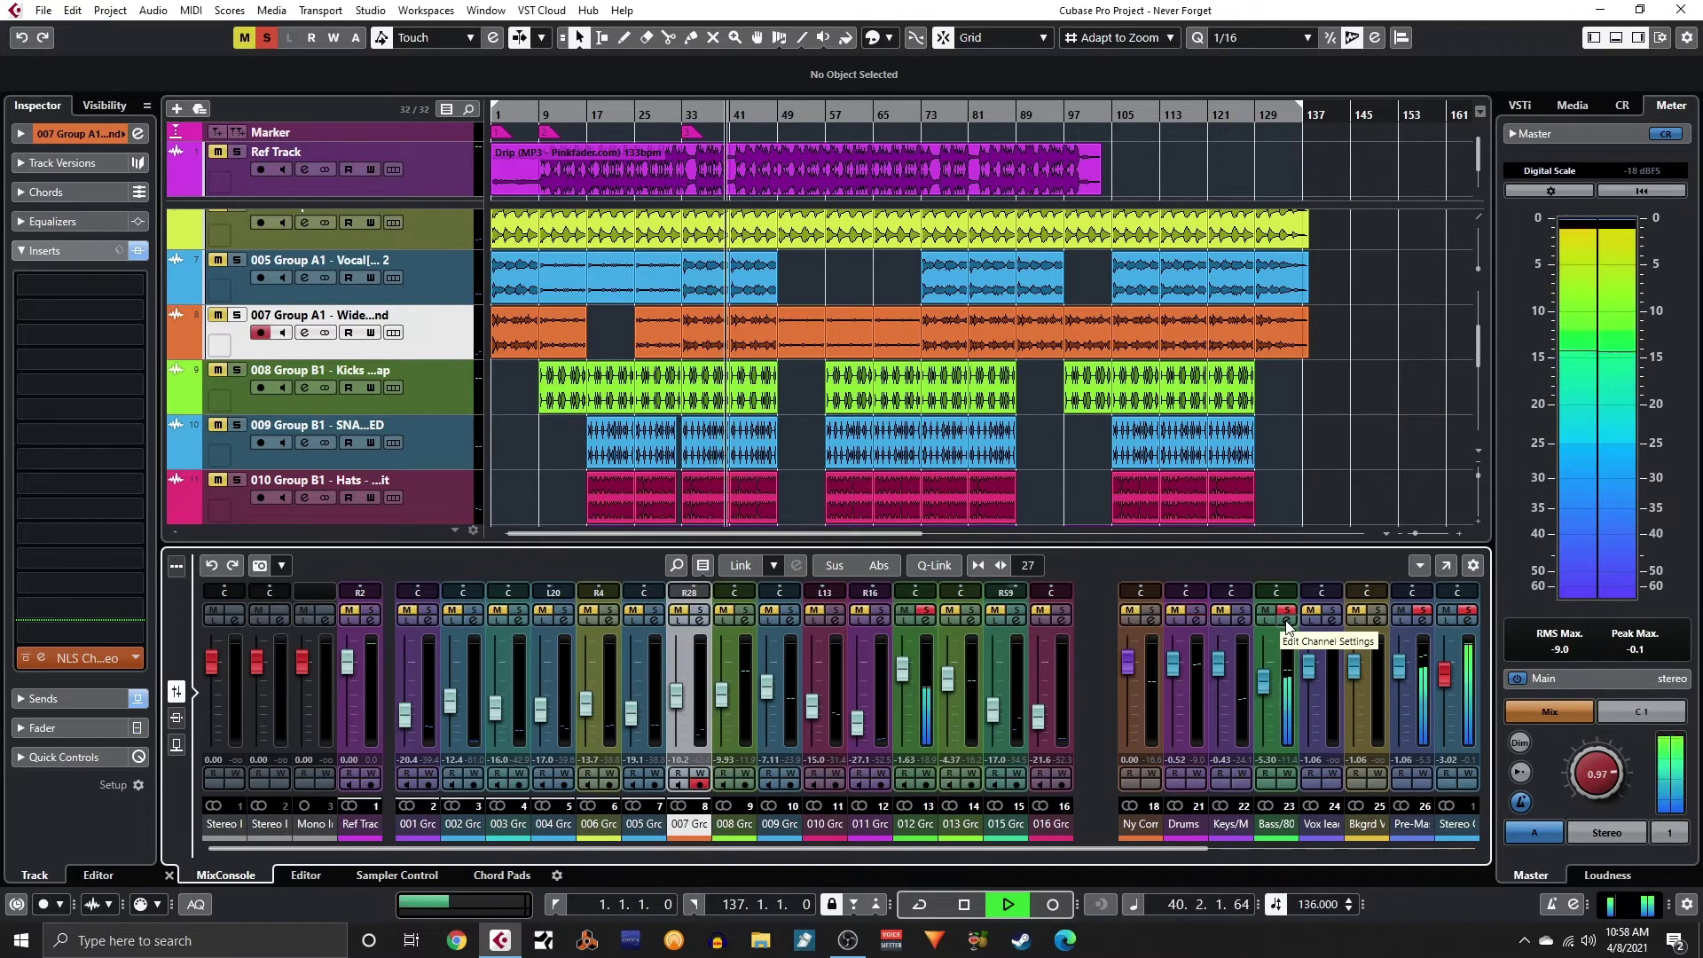
key("space")
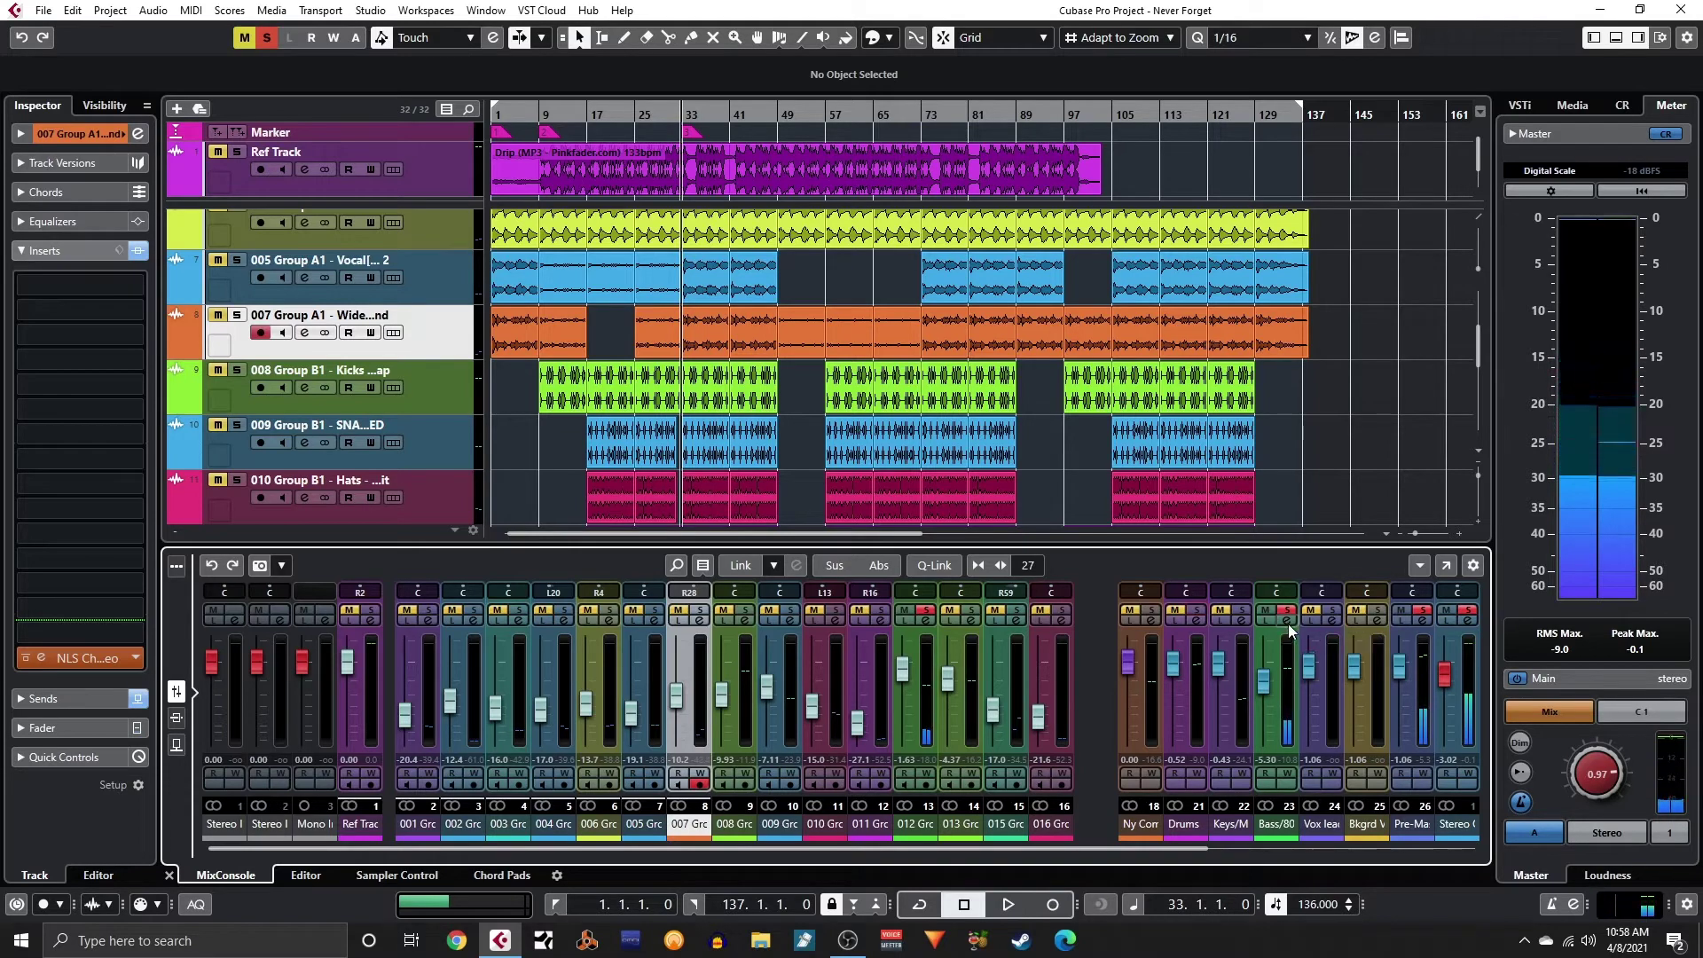
- Inspect the Vitamin Stereo insert on the Bass/808 group and compare its sound bypassed and active during playback
left_click(1287, 621)
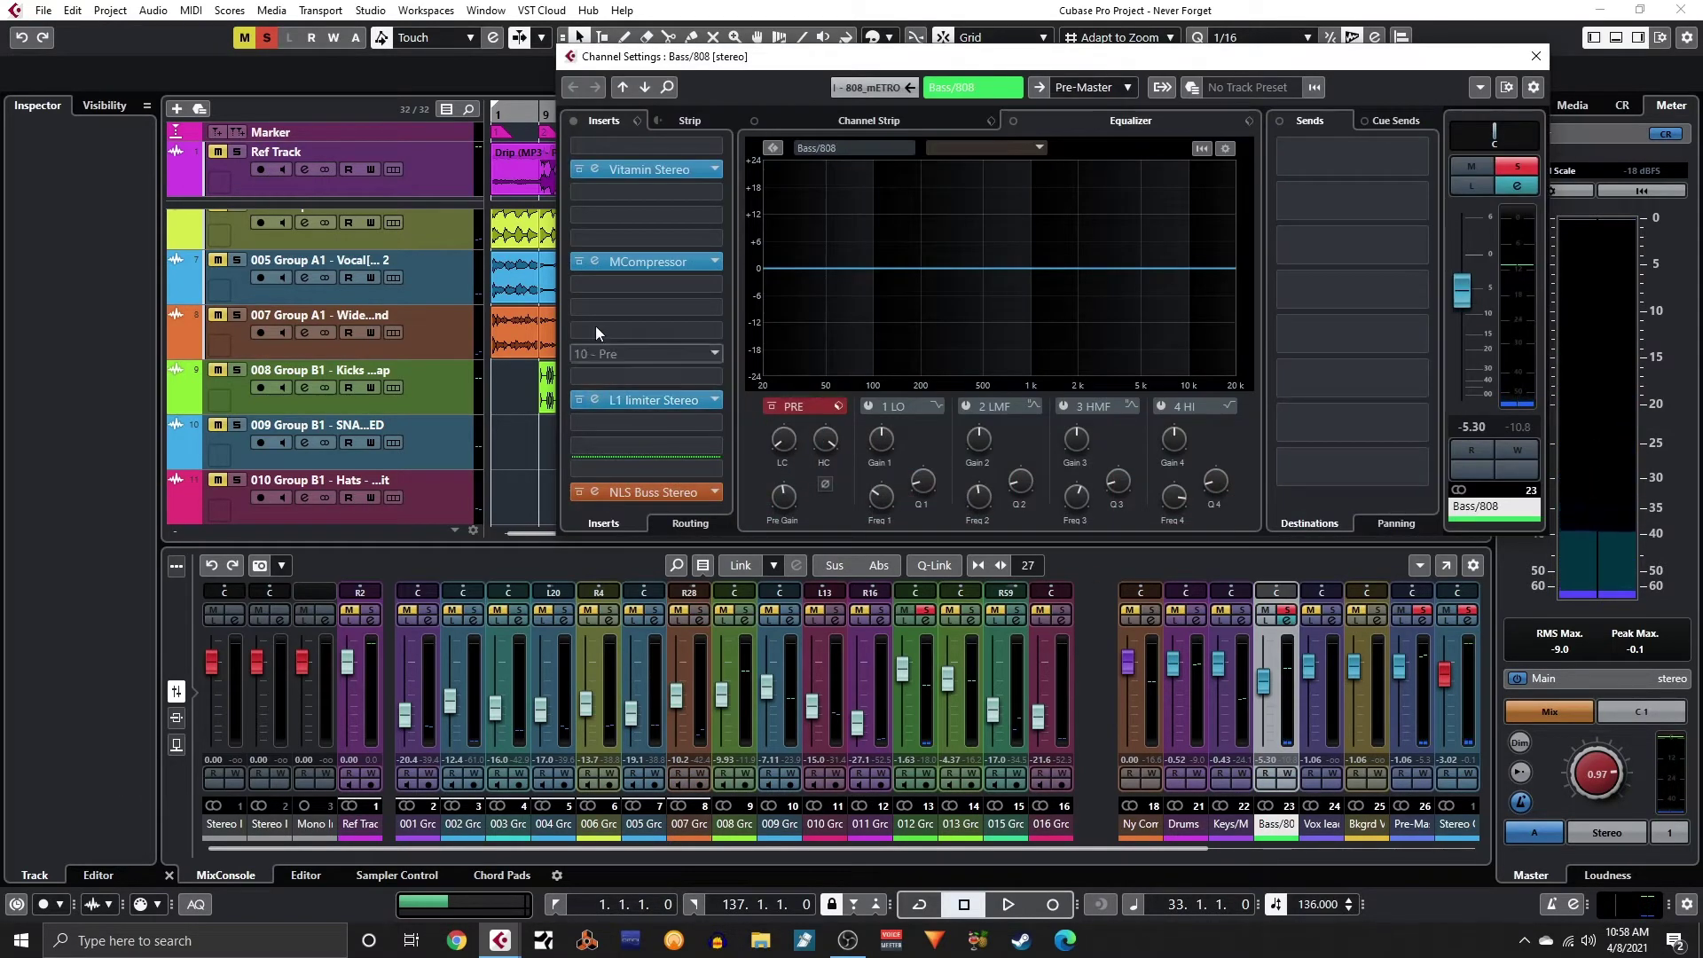
left_click(599, 169)
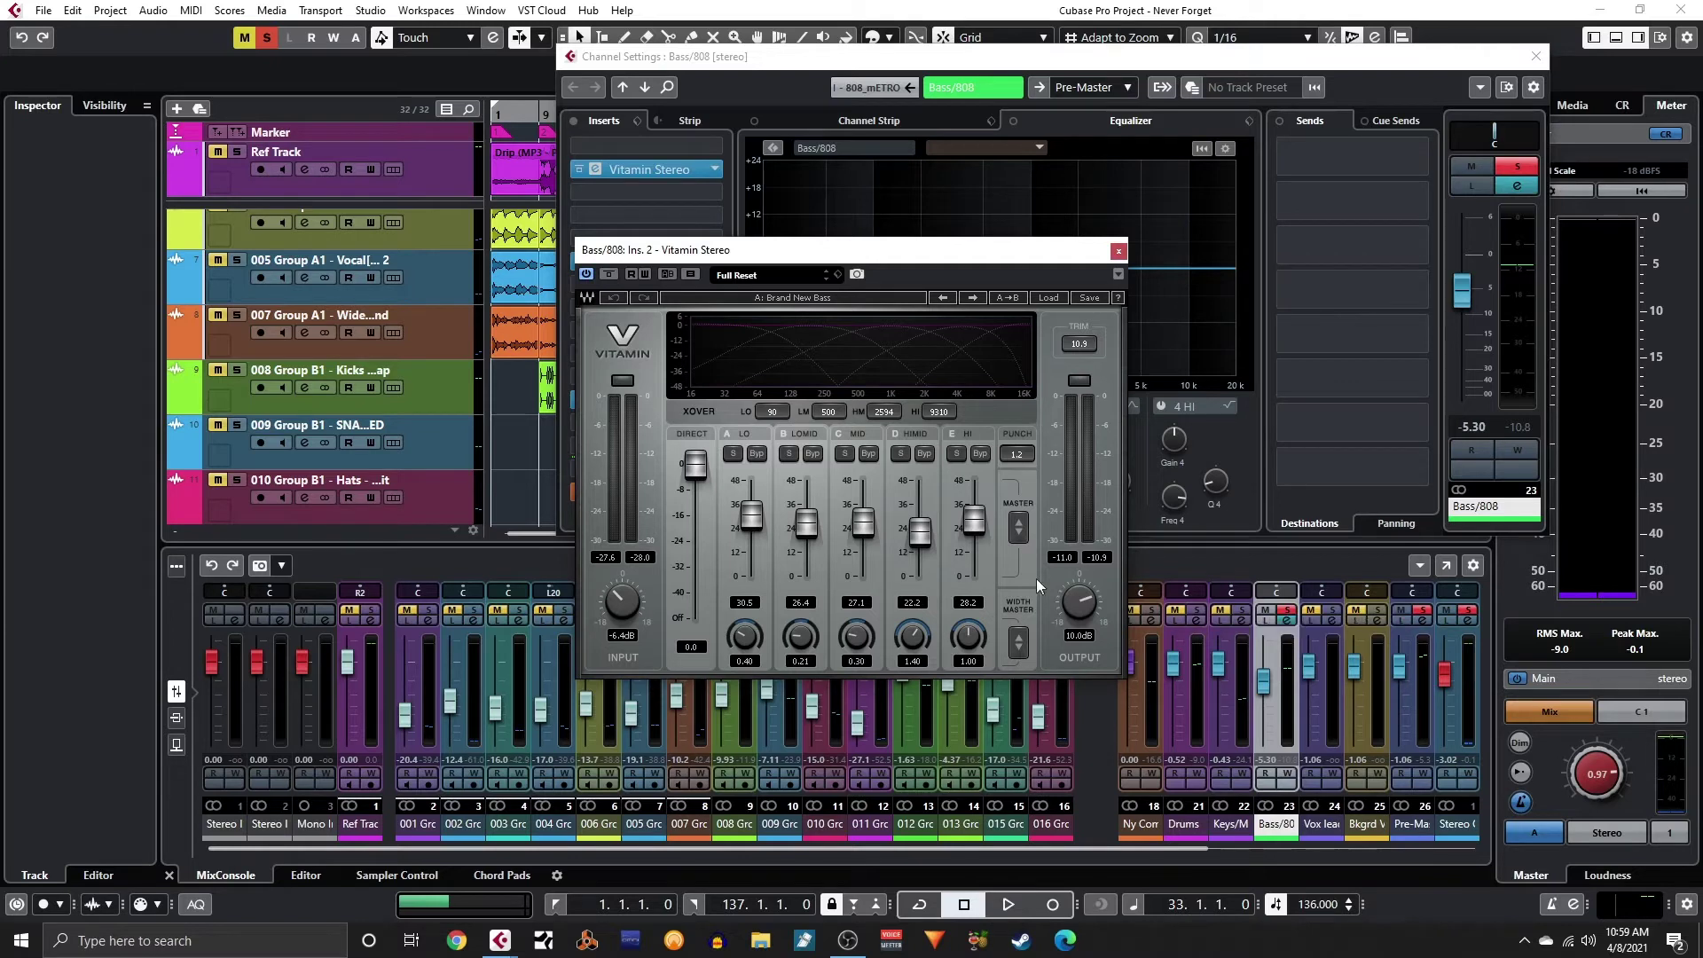
key("space")
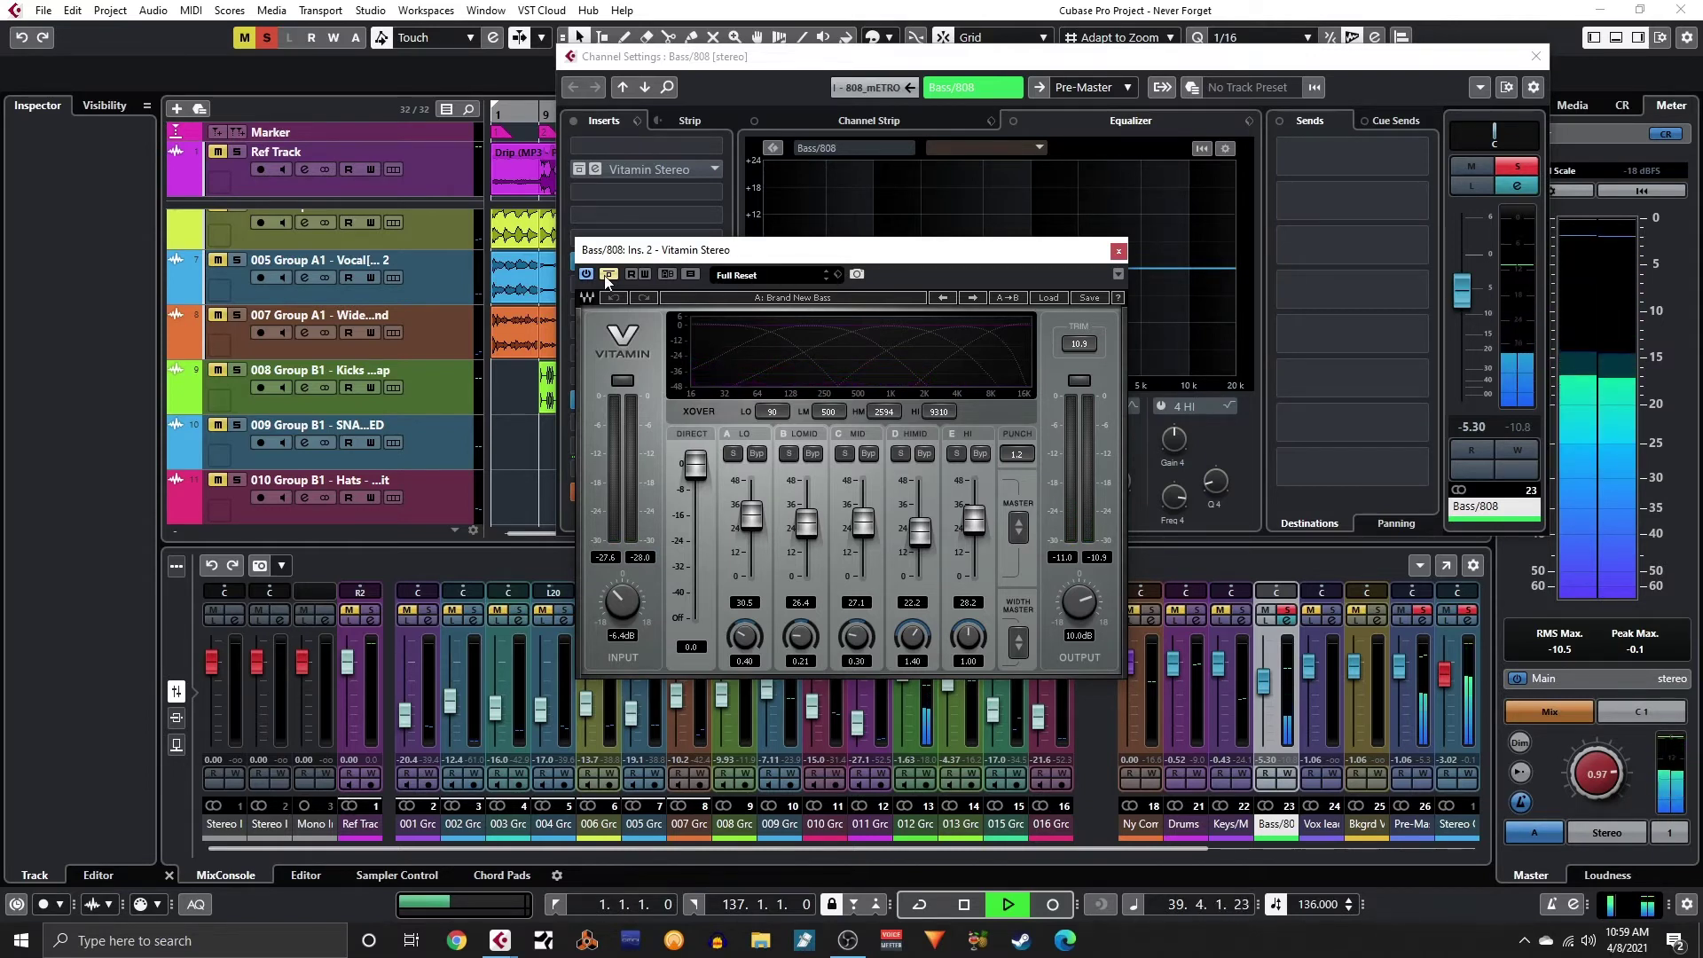
left_click(608, 274)
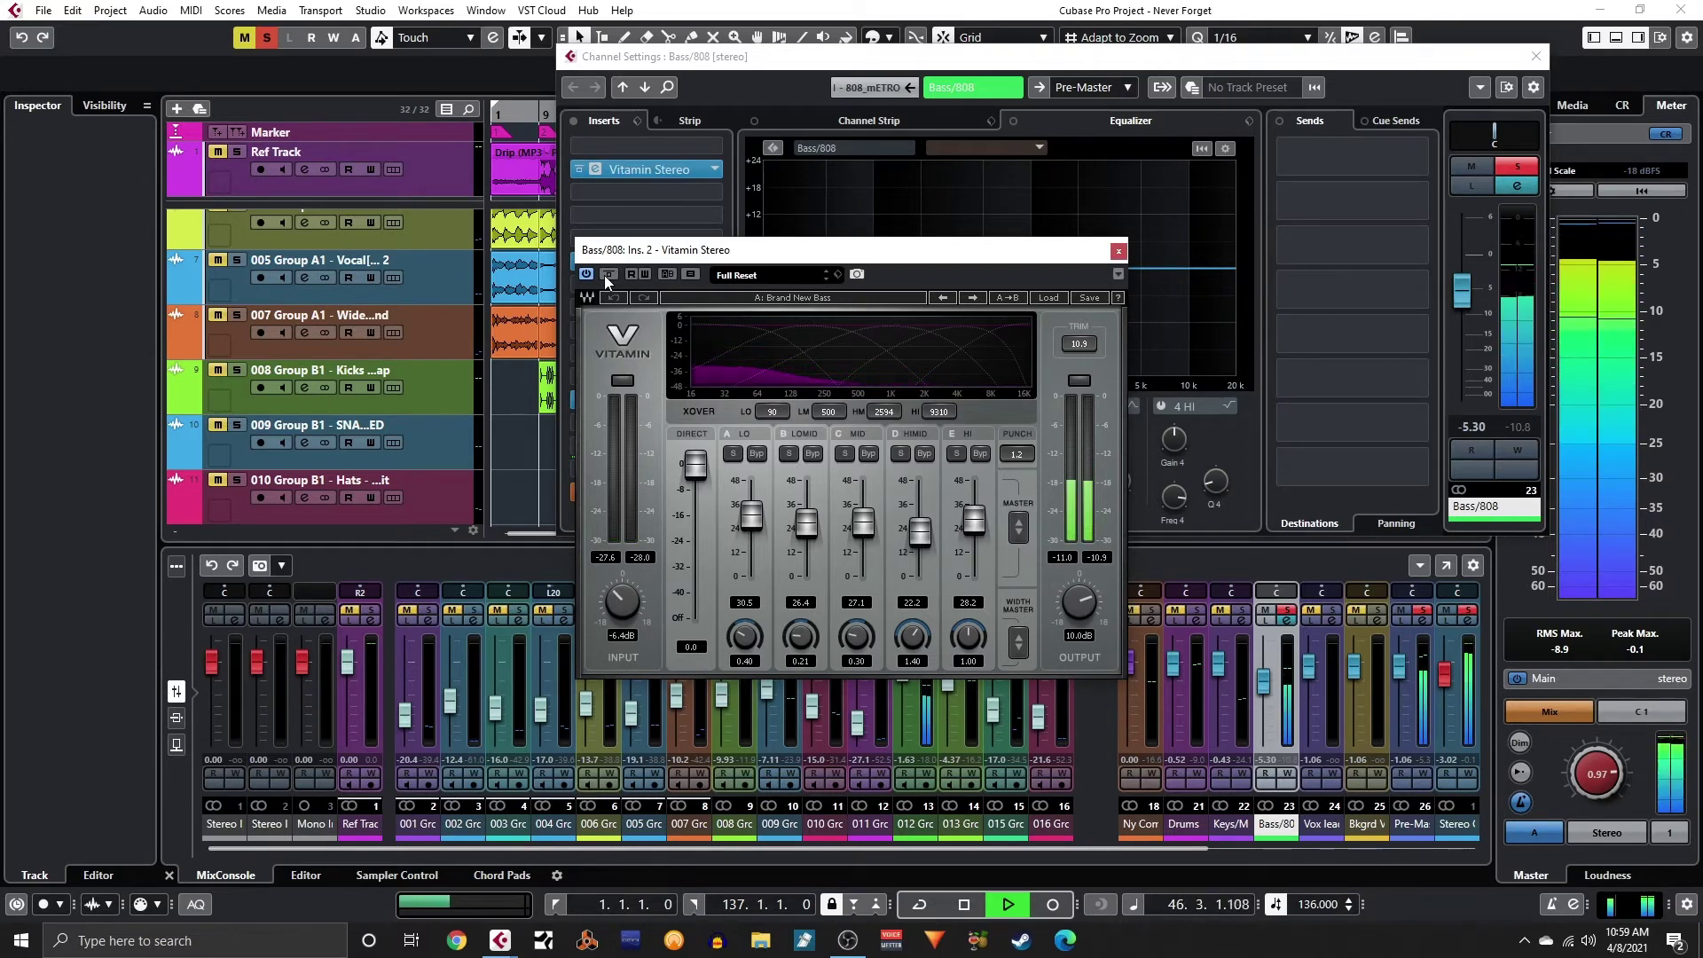
key("space")
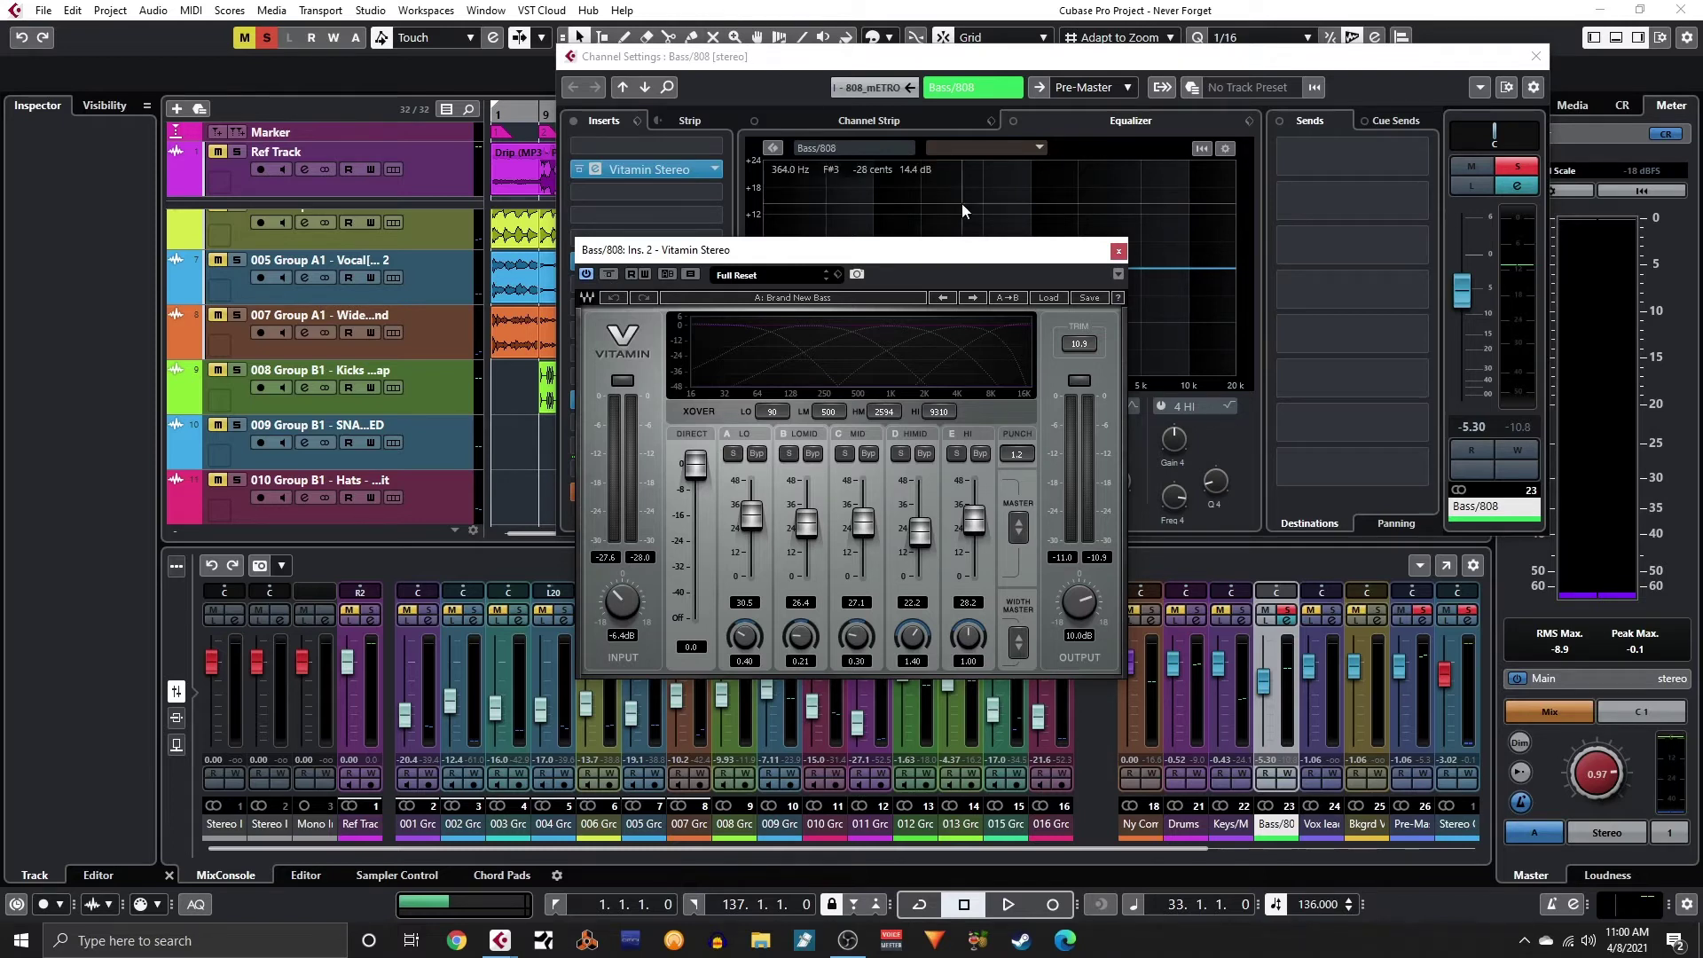
left_click(1118, 251)
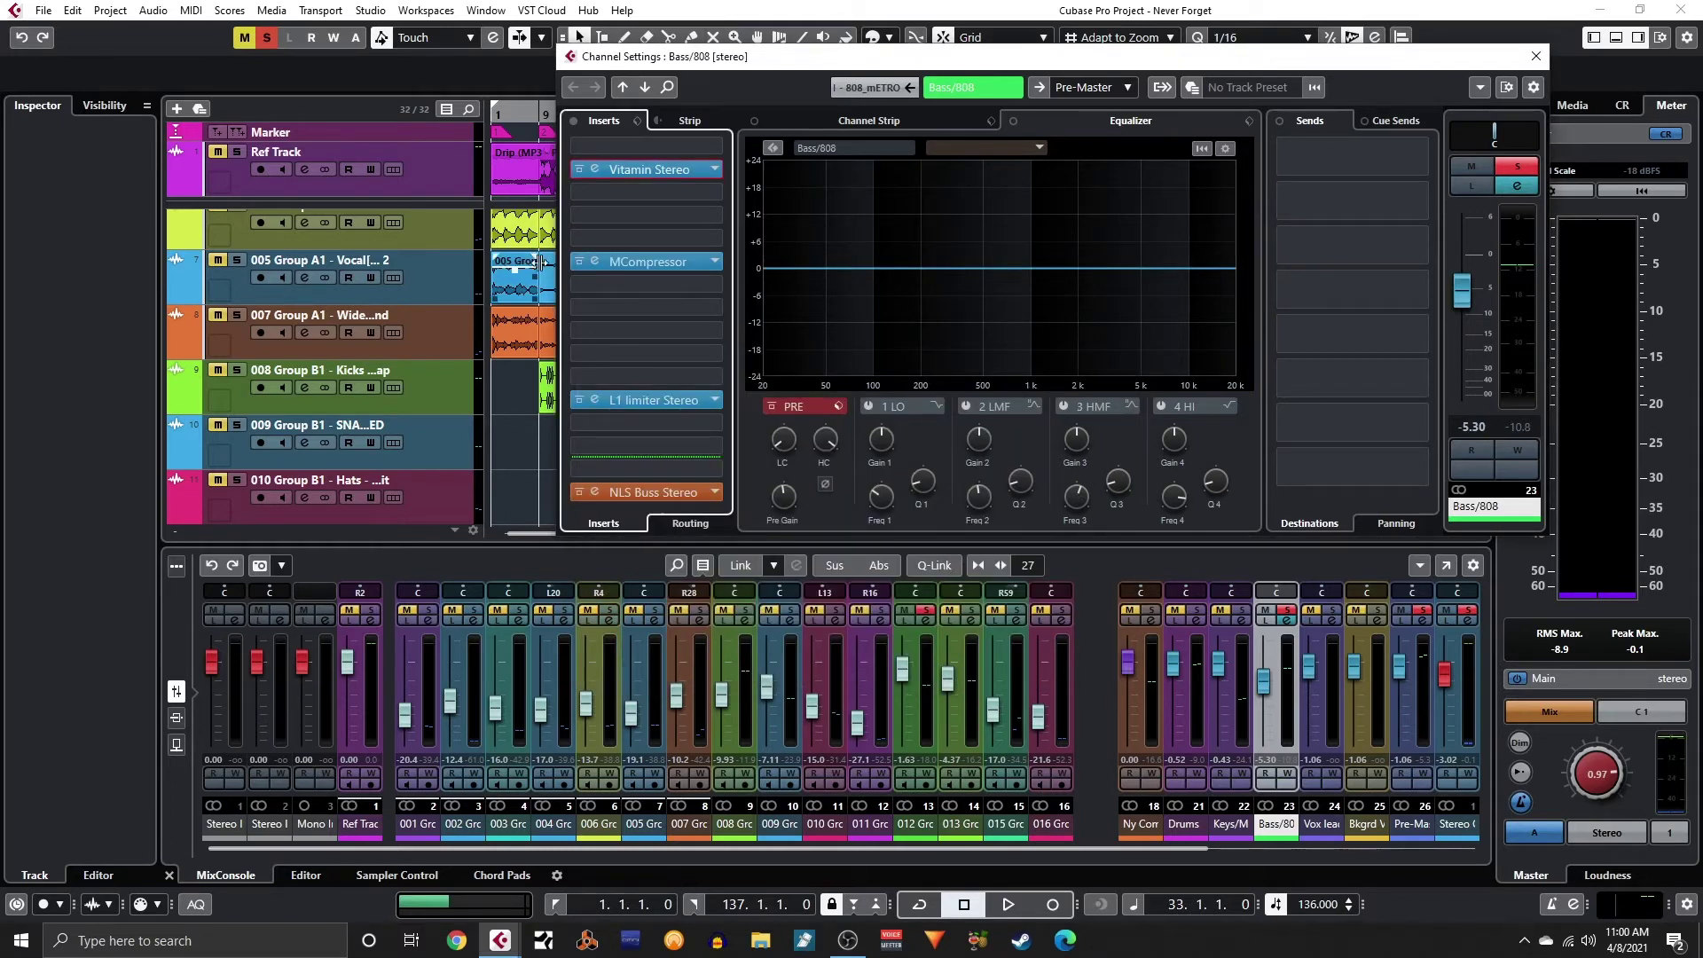
- Review the settings of the MCompressor, L1 limiter and NLS Buss inserts on the Bass/808 group, closing its channel settings when done
left_click(596, 260)
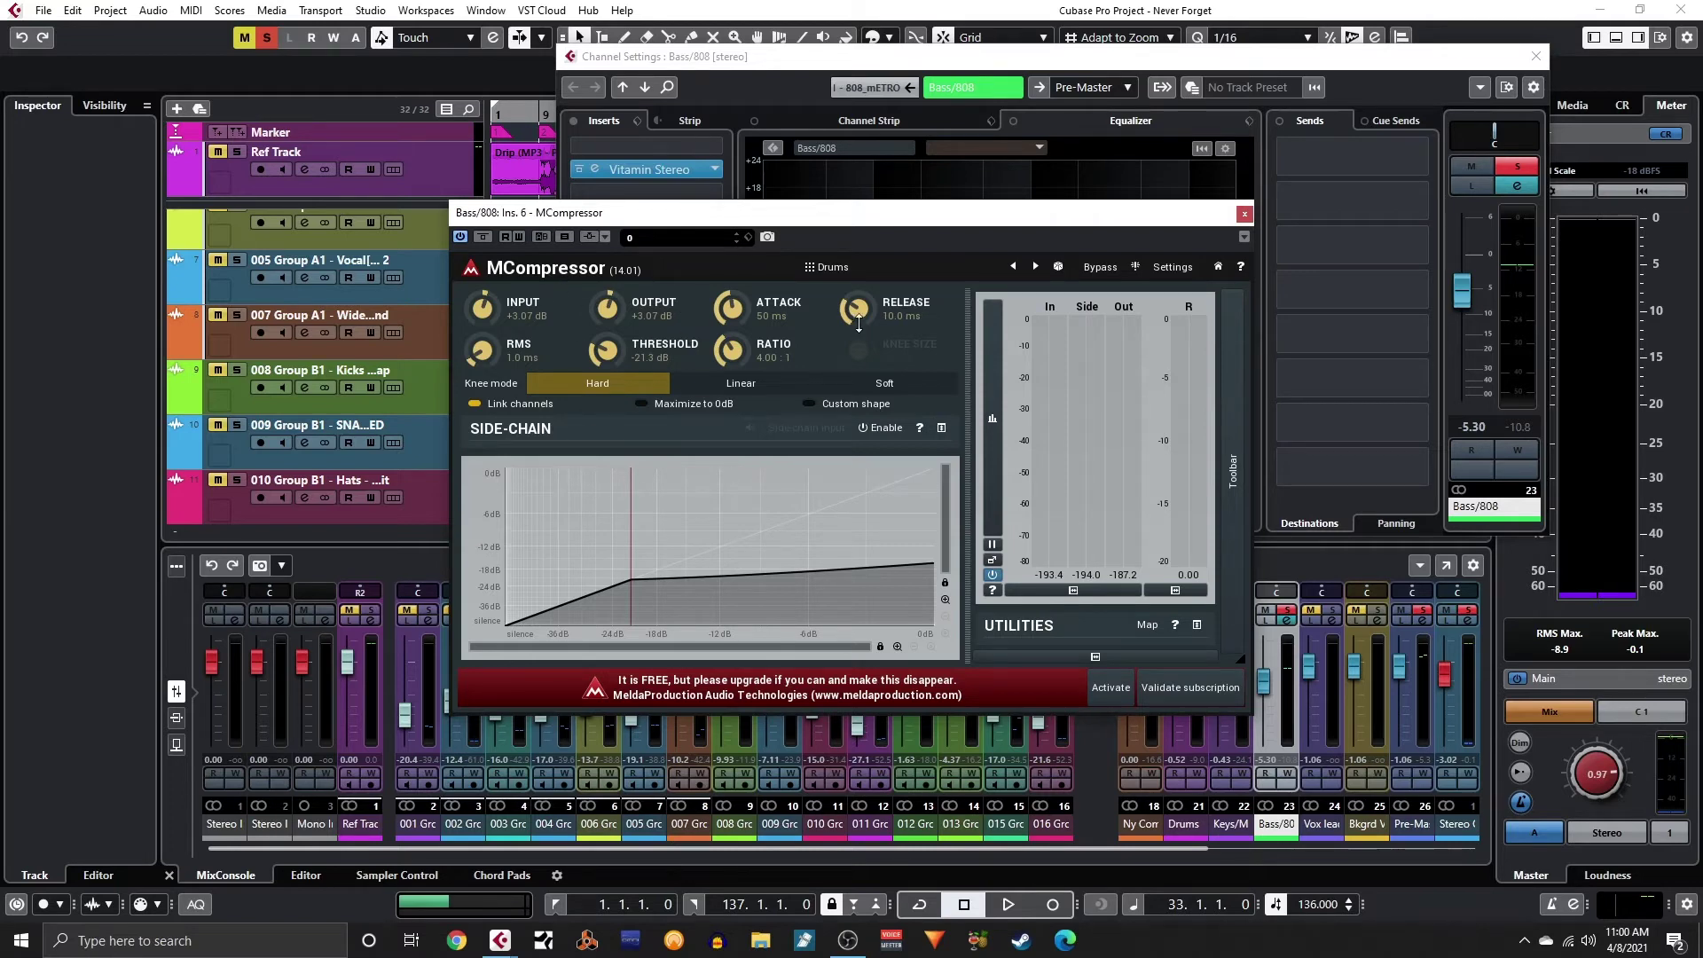
left_click(1244, 215)
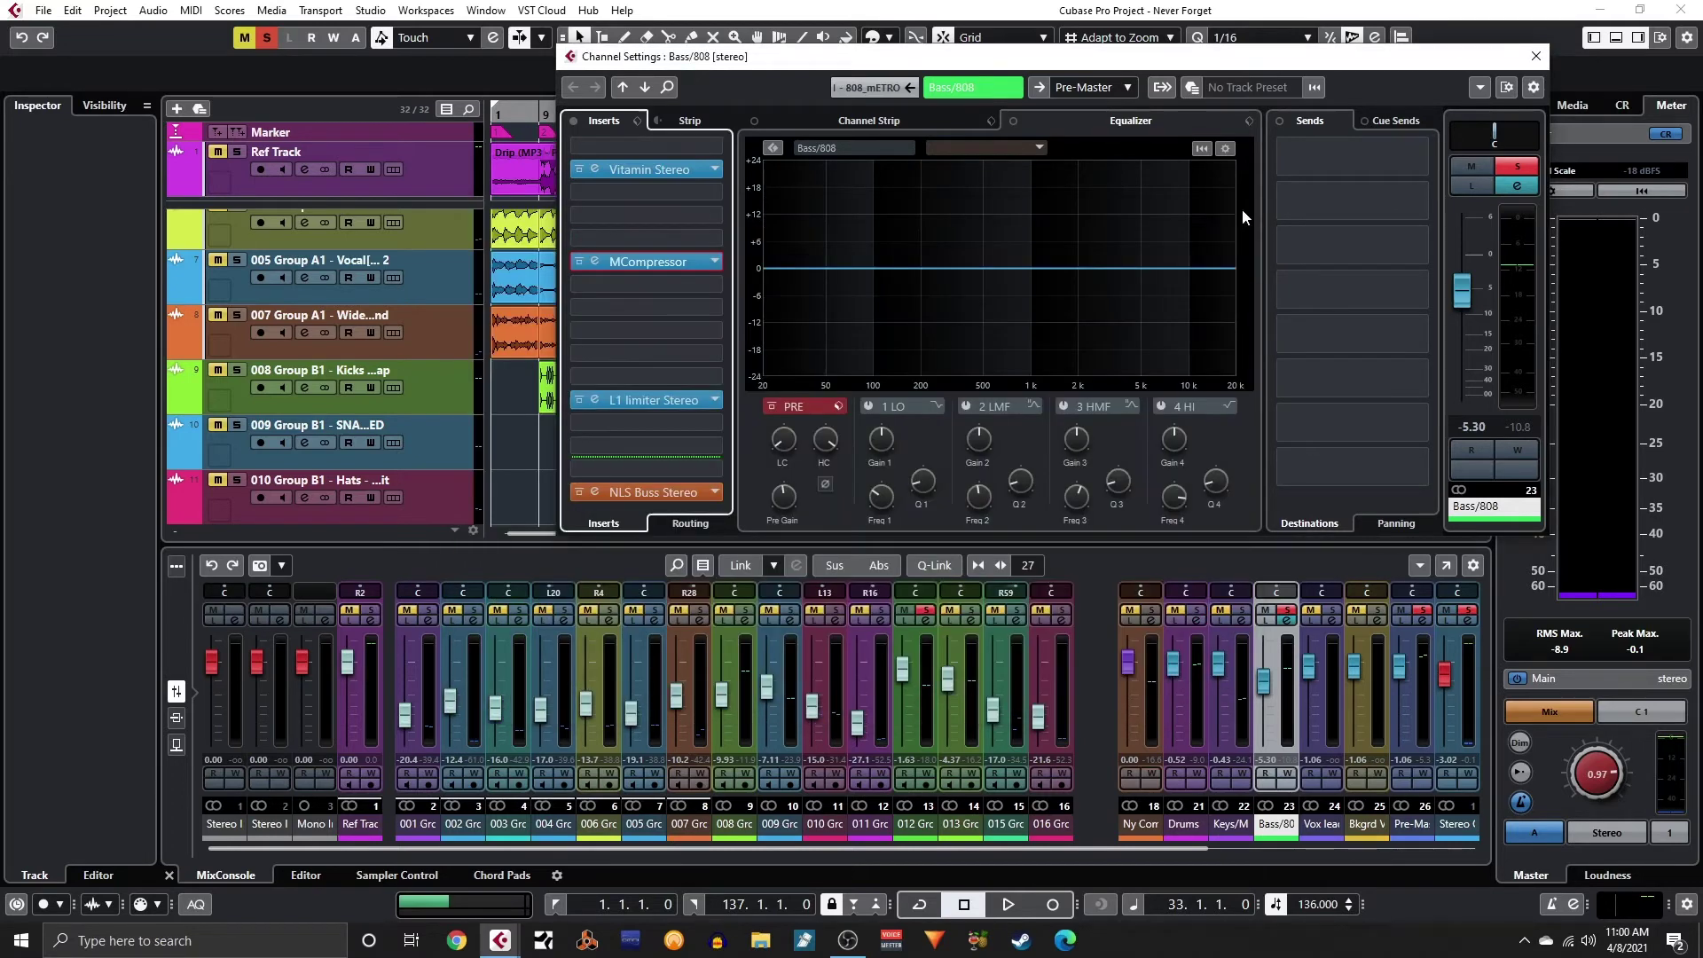
left_click(591, 402)
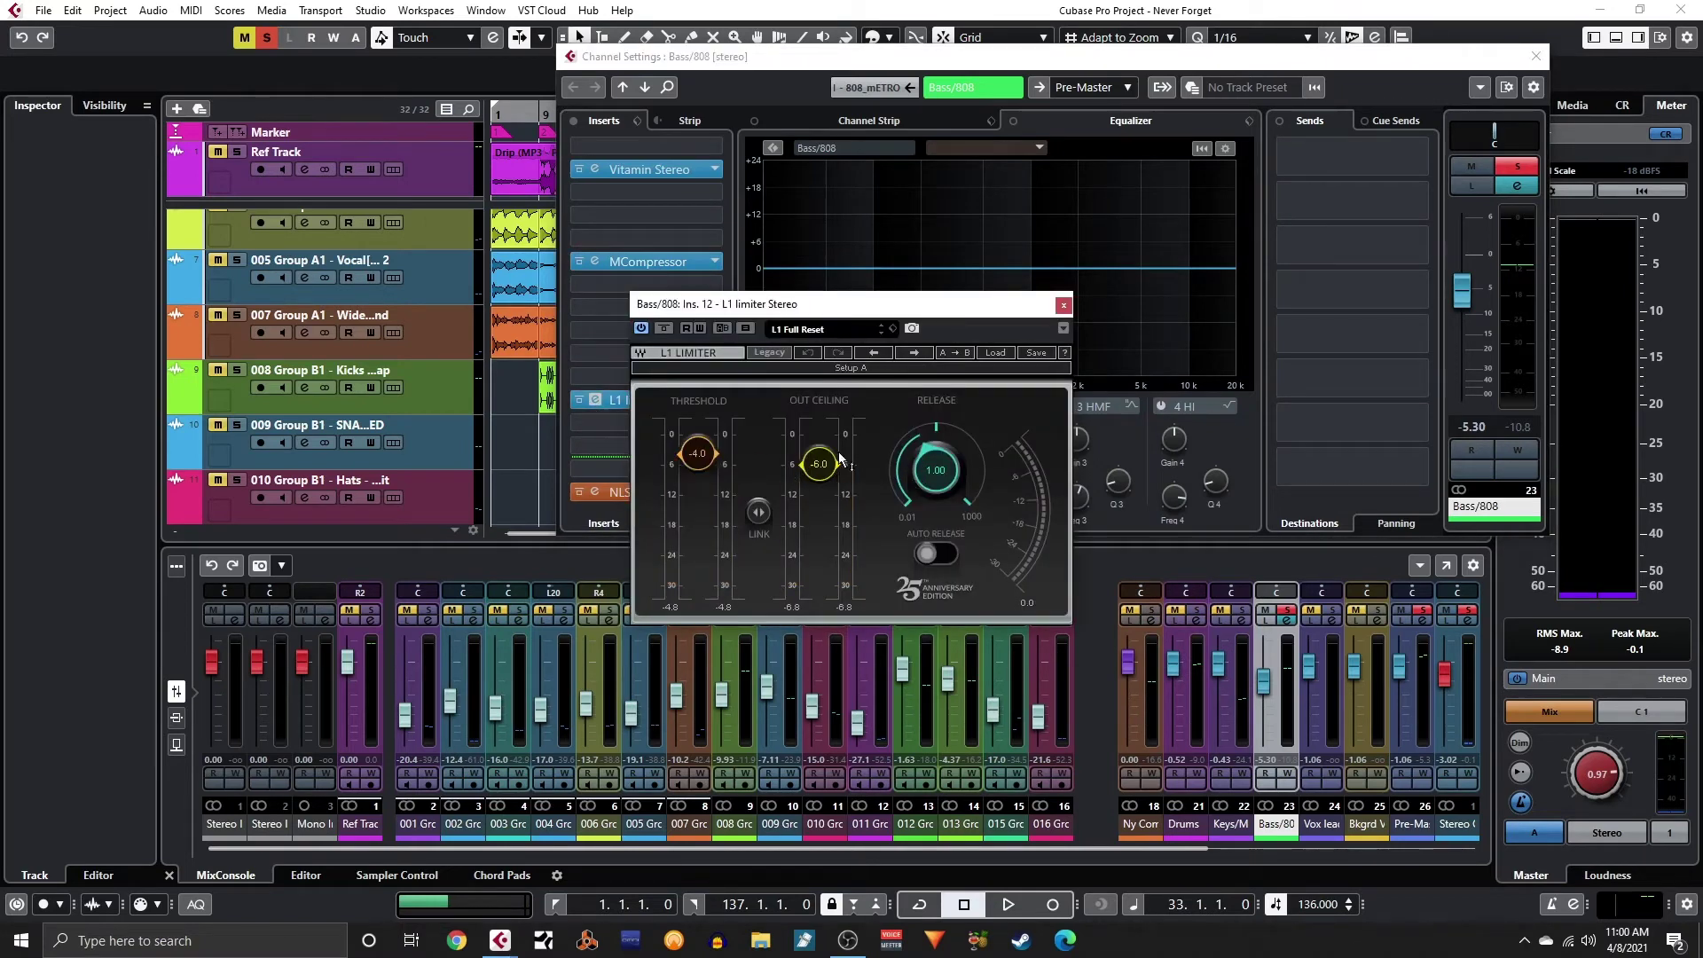
left_click(1063, 305)
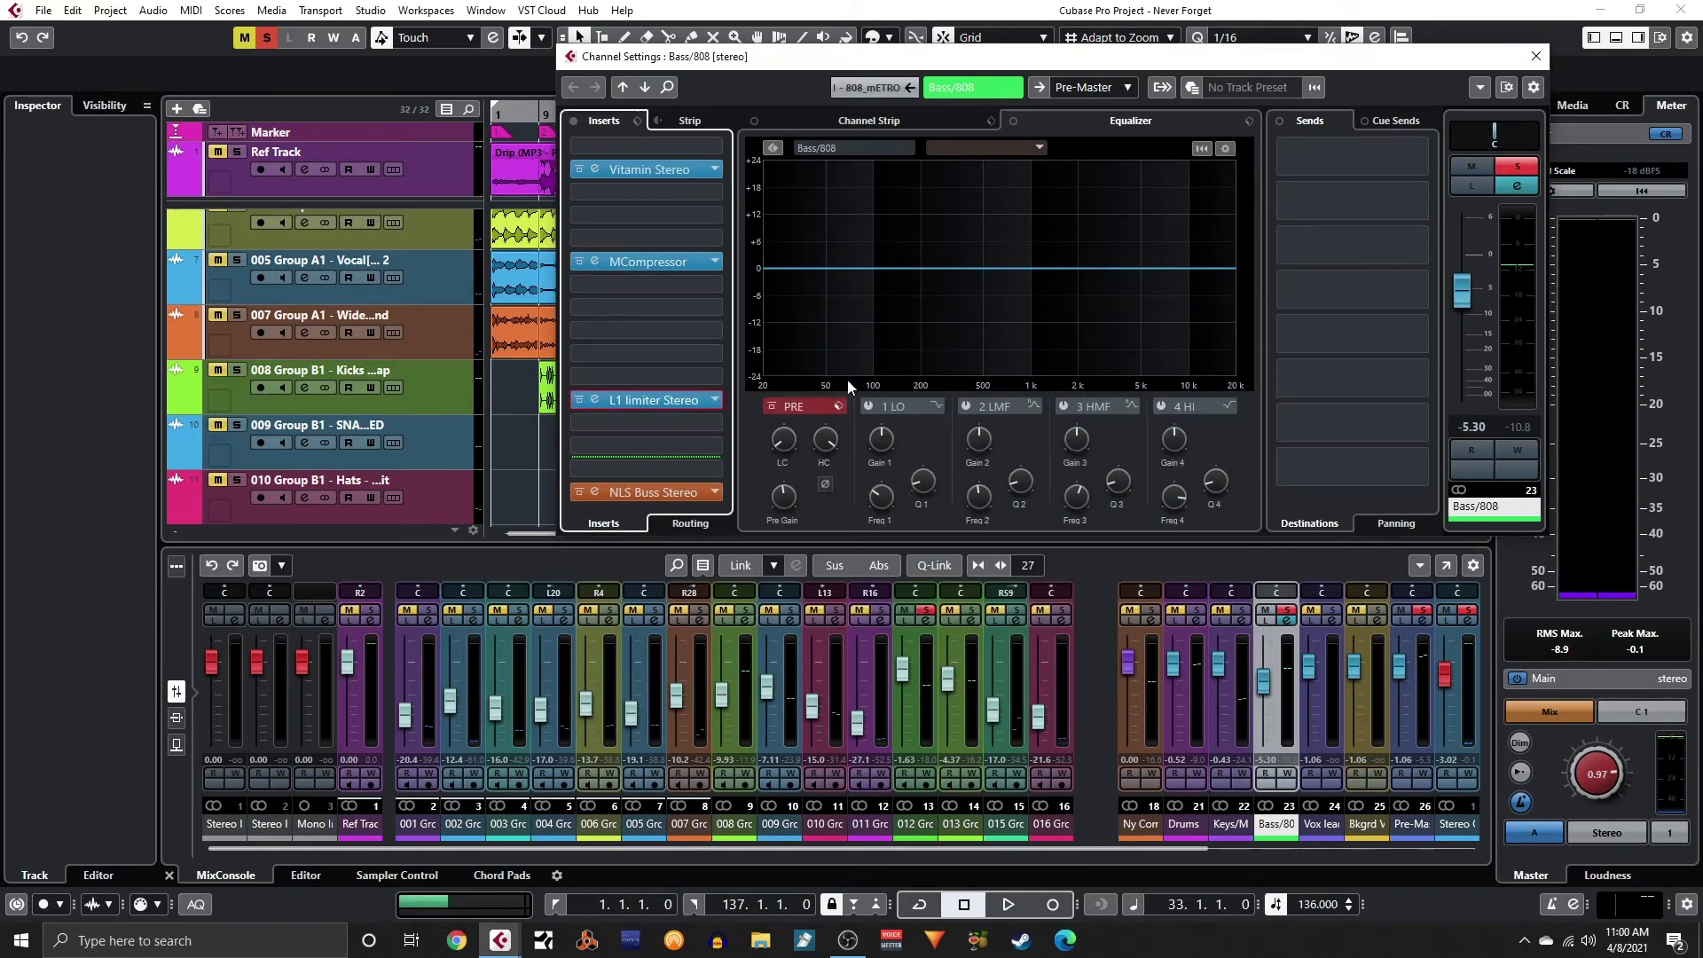
left_click(588, 494)
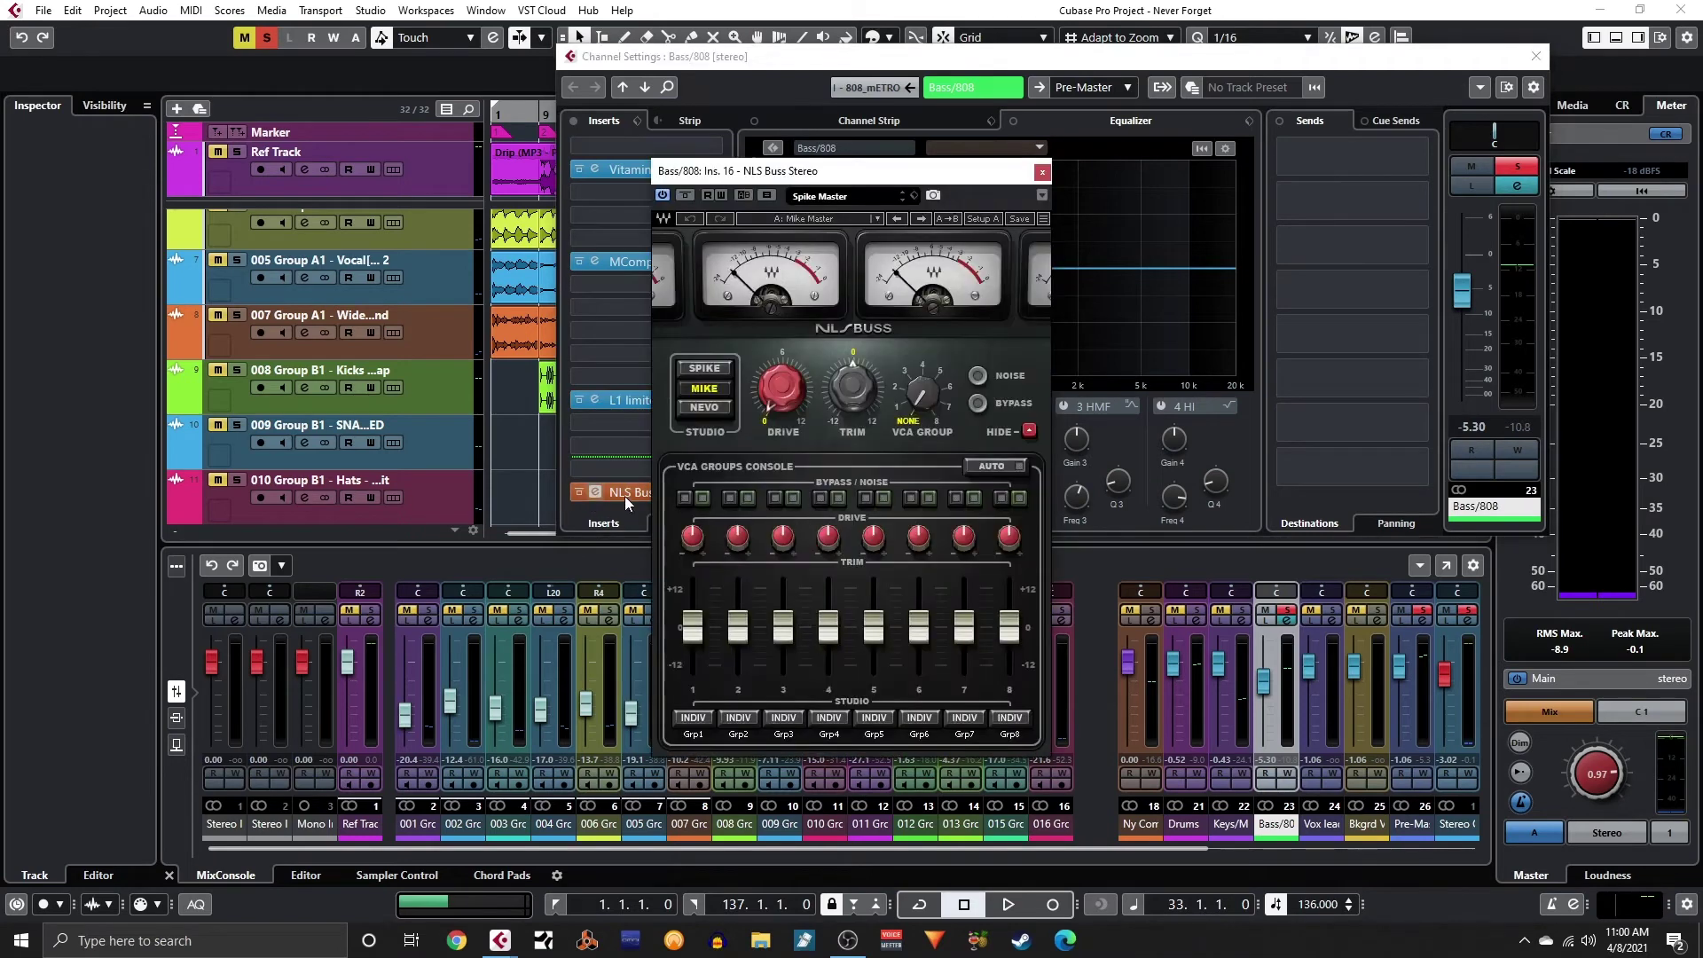
left_click(1042, 172)
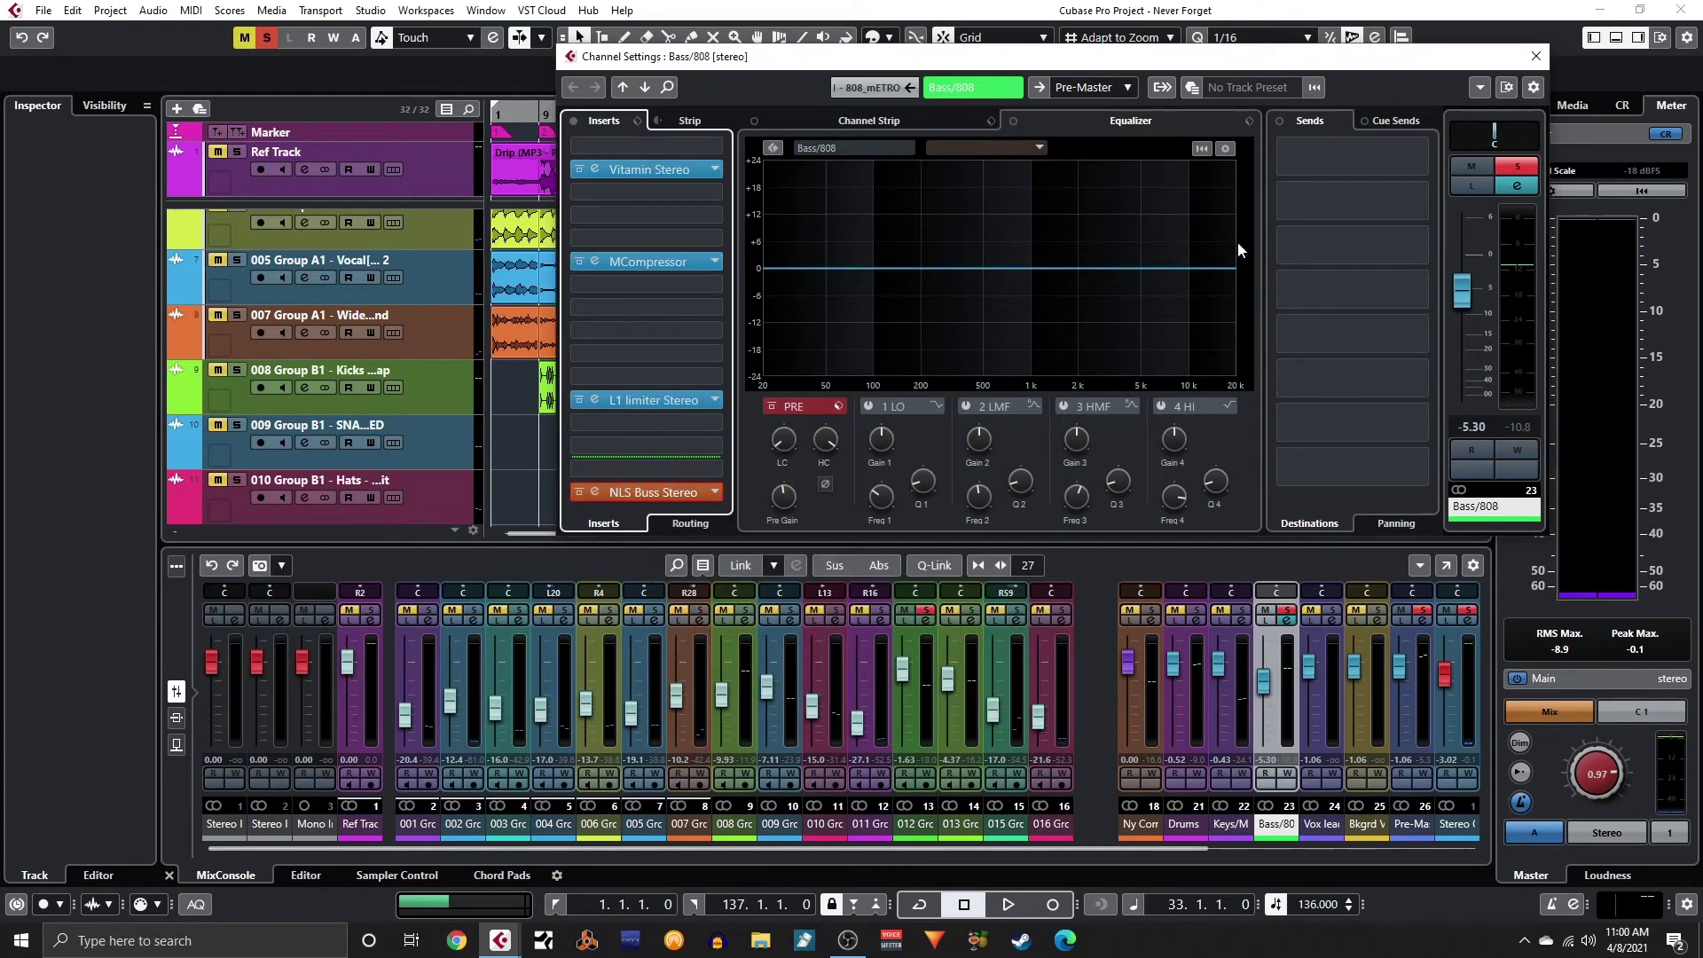
left_click(1537, 57)
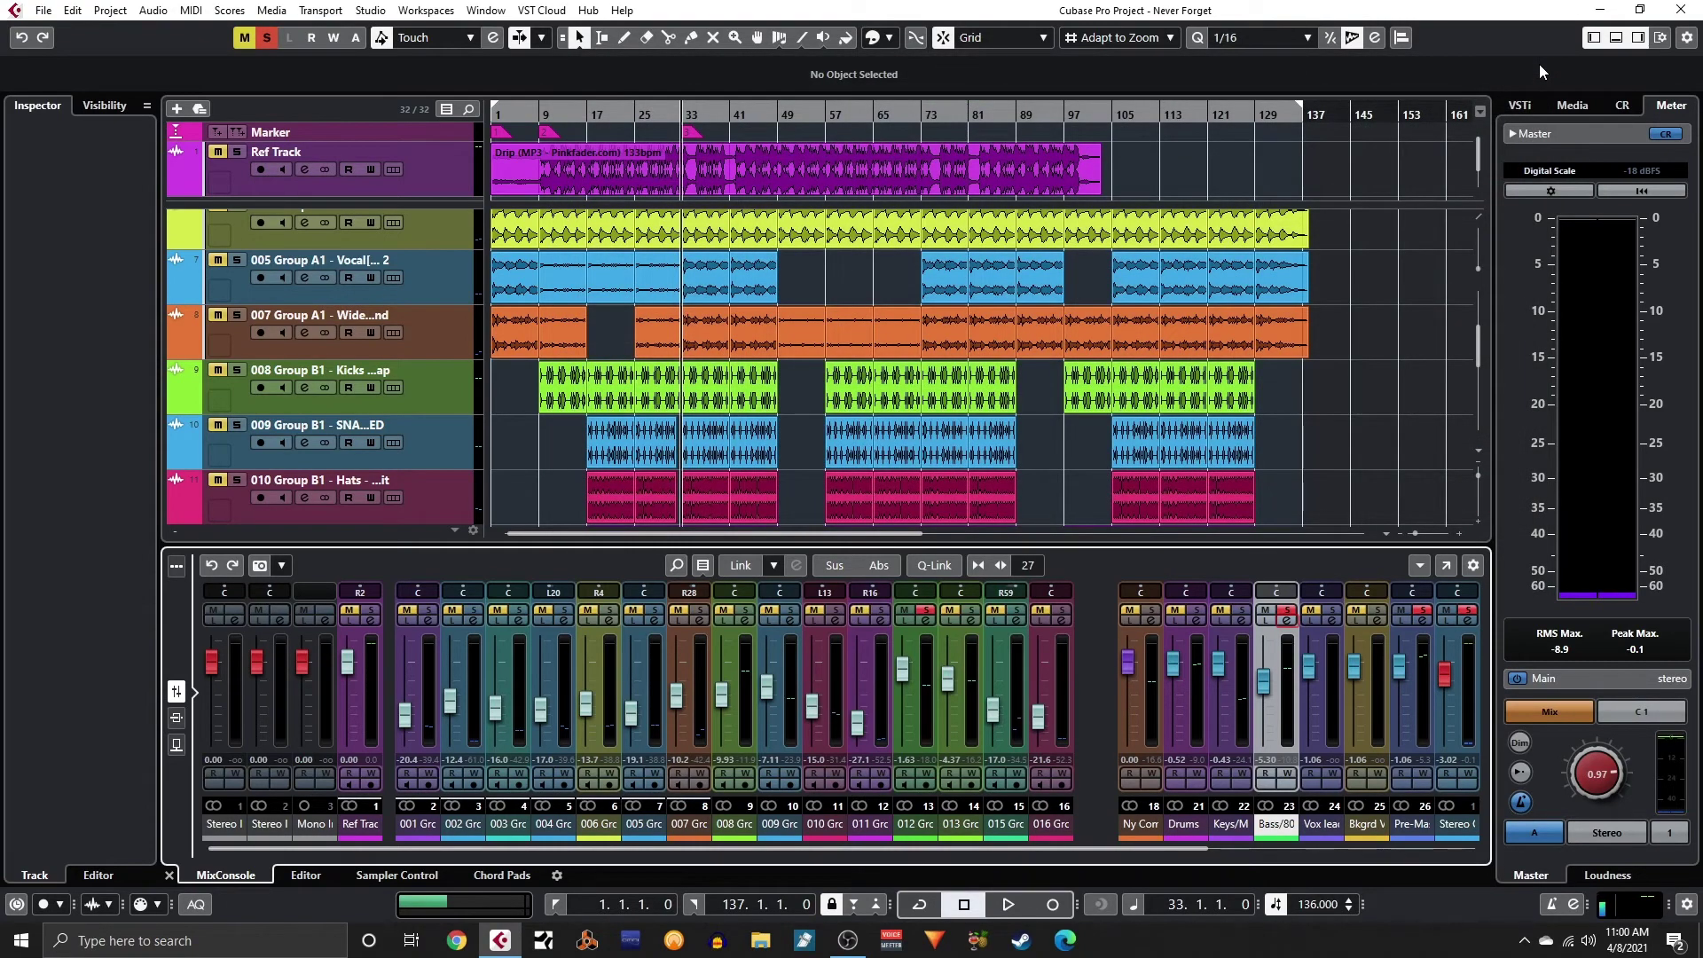
- Add the Drums group to the Bass/808 solo and review the 008 Kicks track's channel settings and sends
left_click(1195, 612)
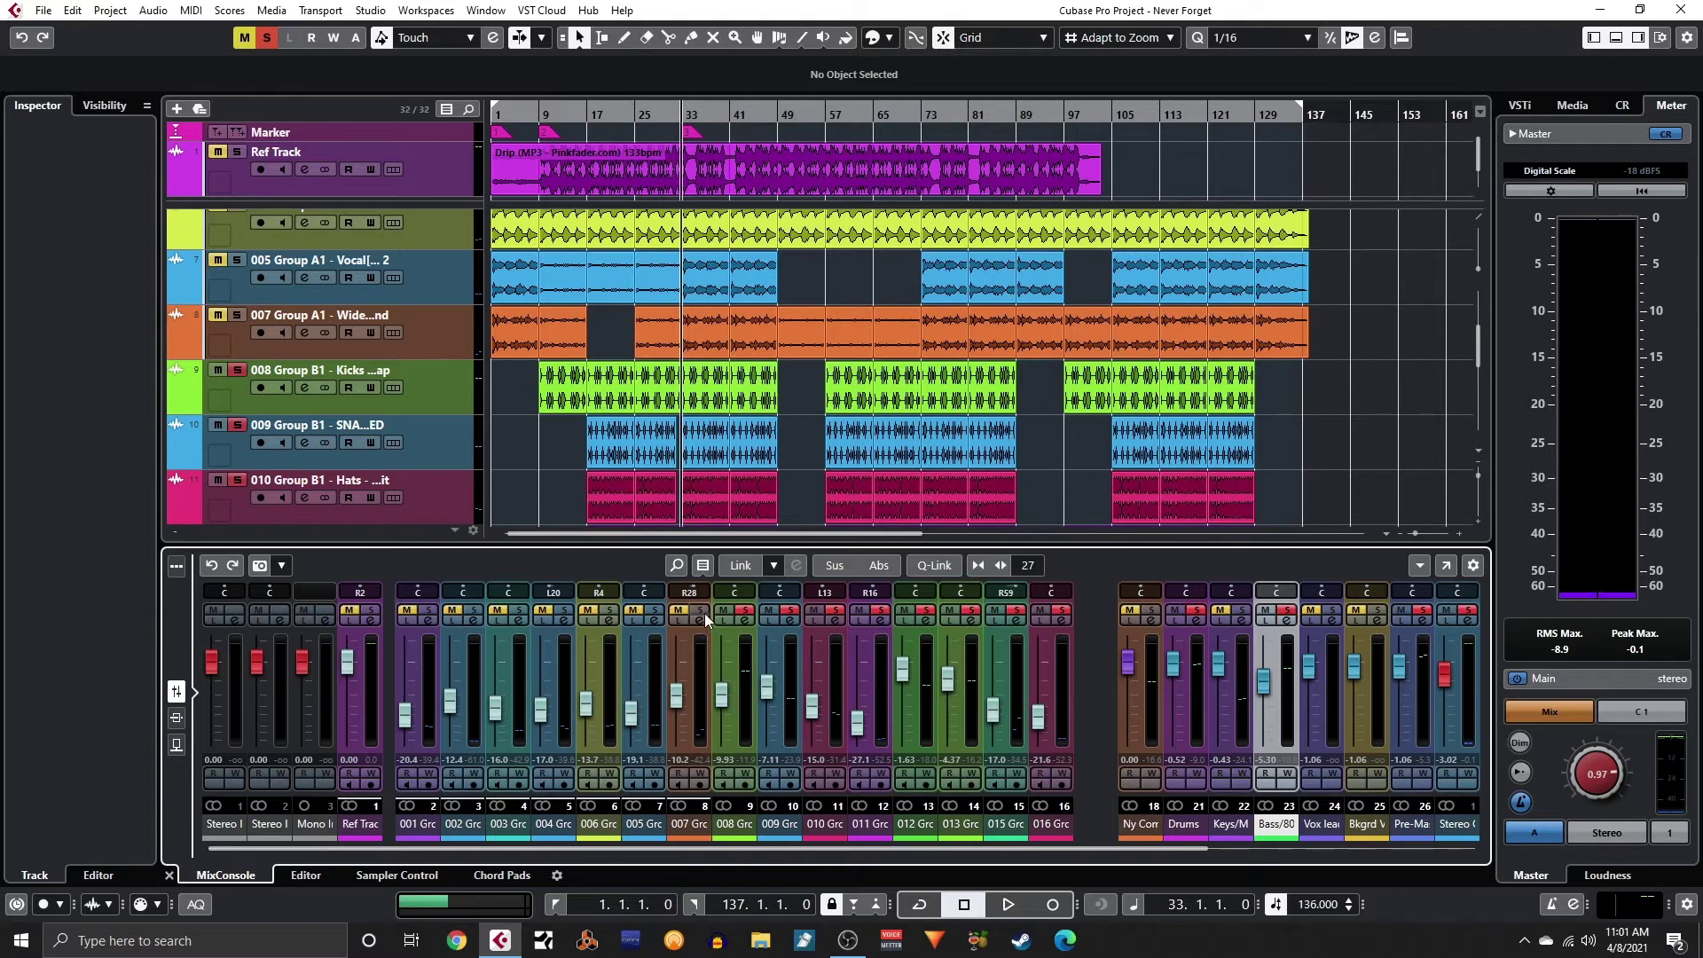
left_click(431, 396)
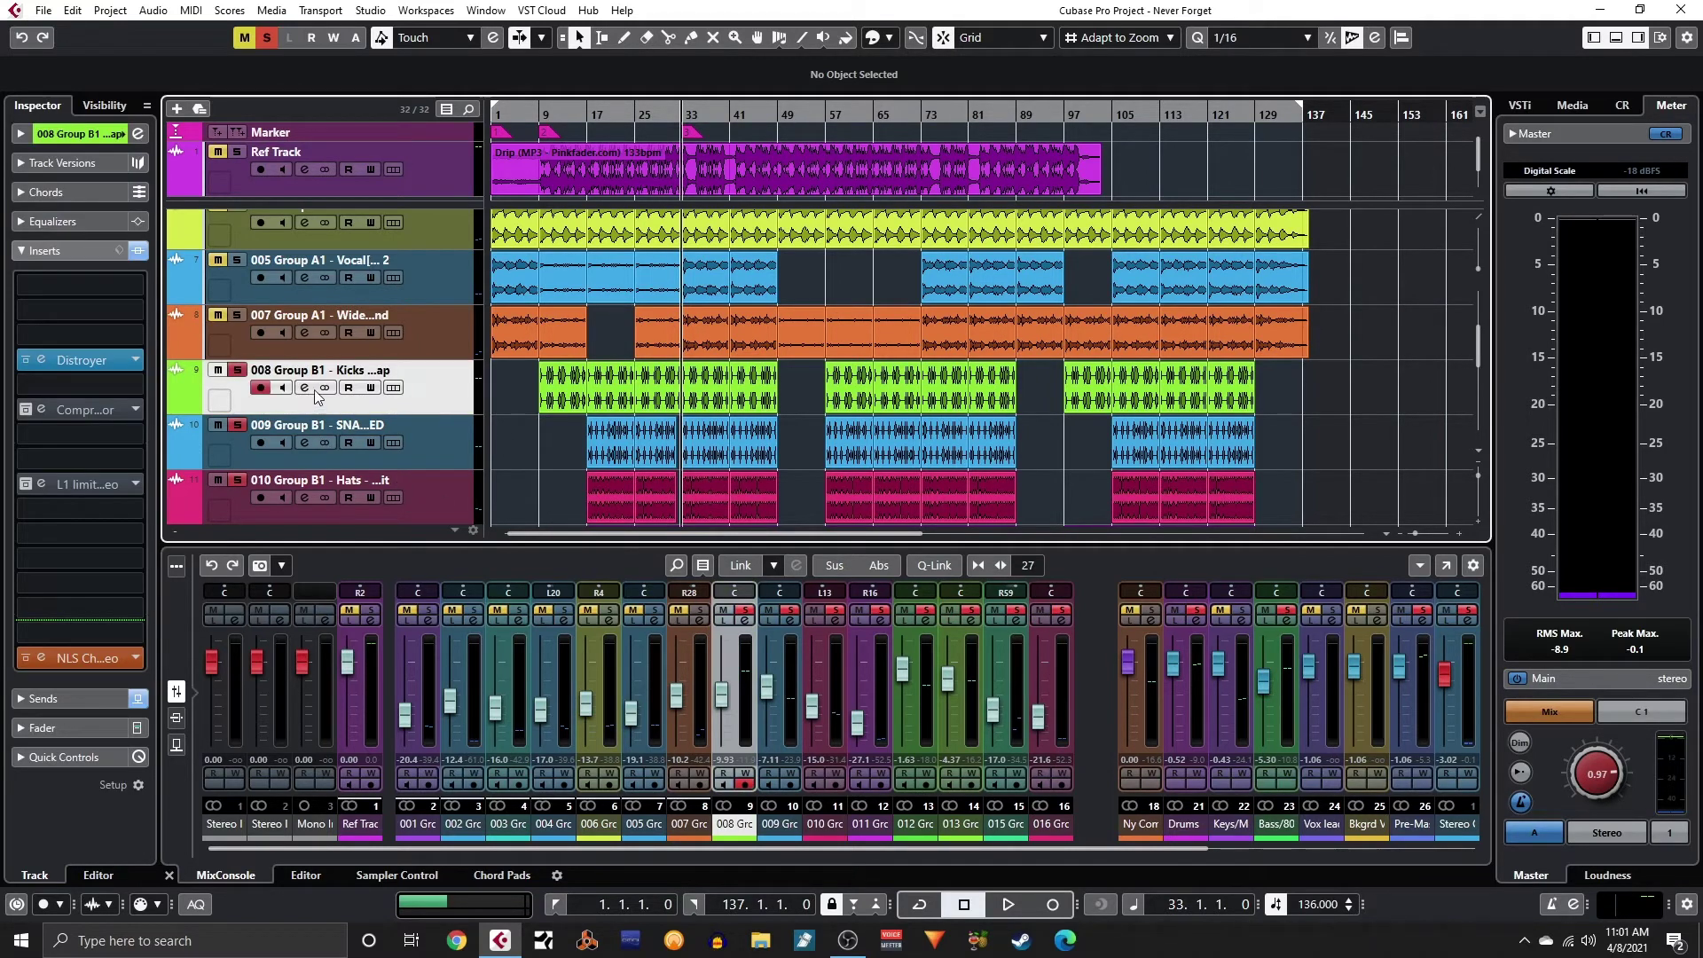
left_click(304, 388)
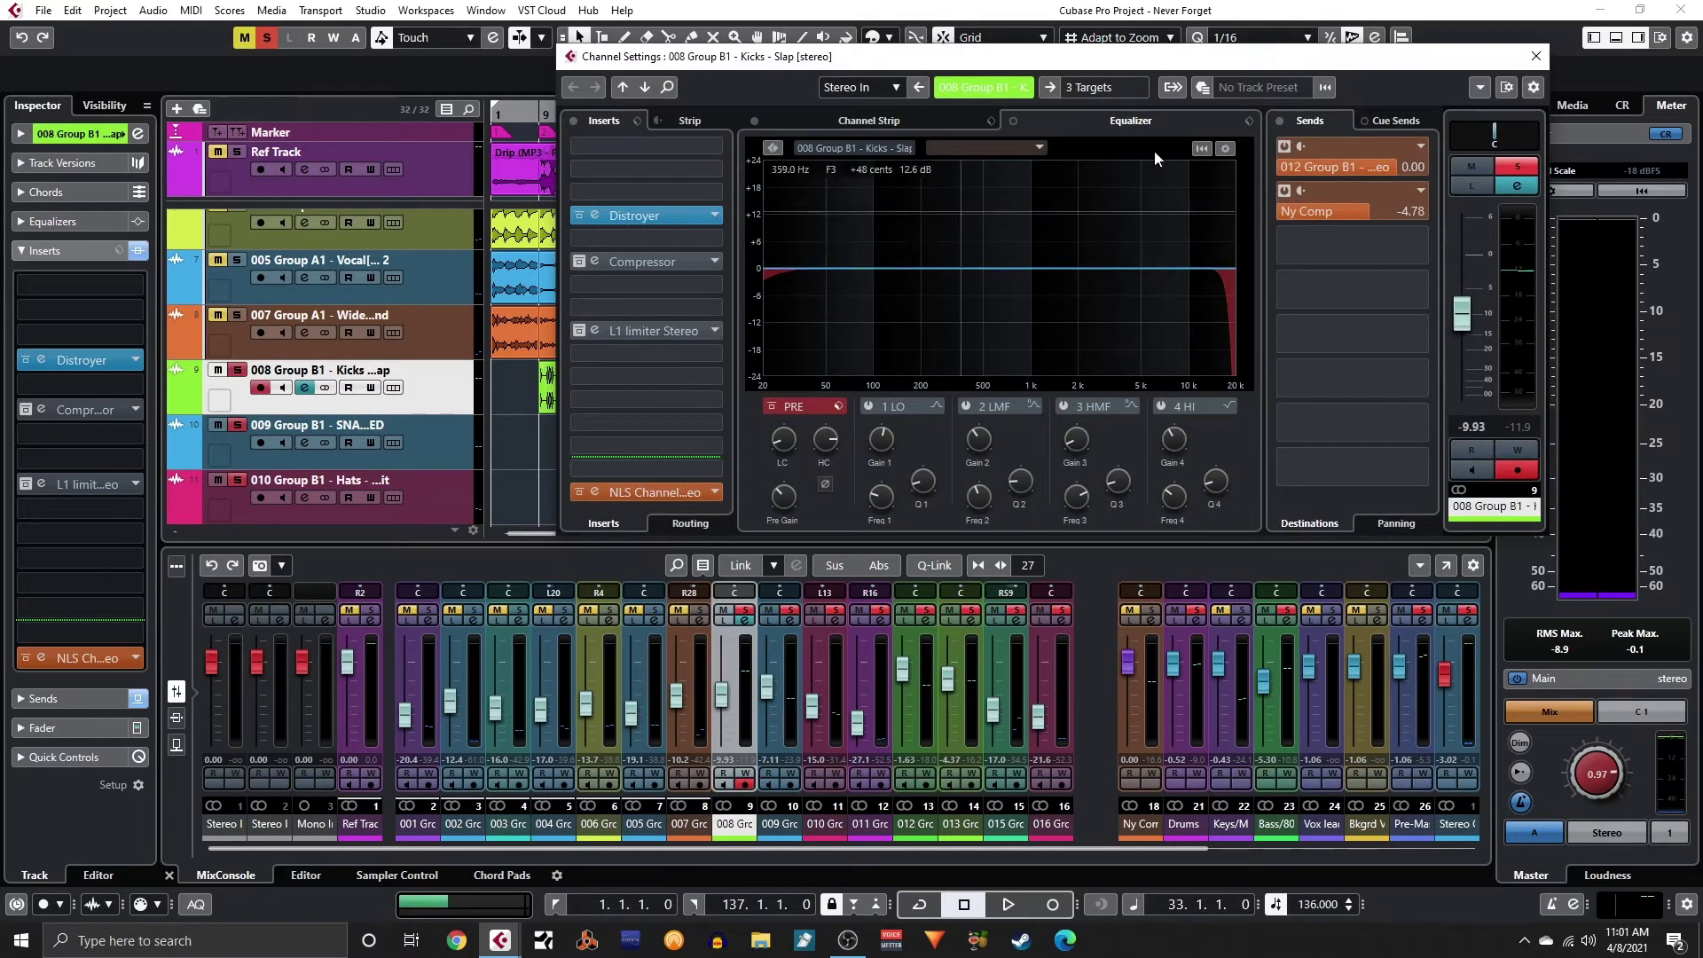
left_click(1534, 58)
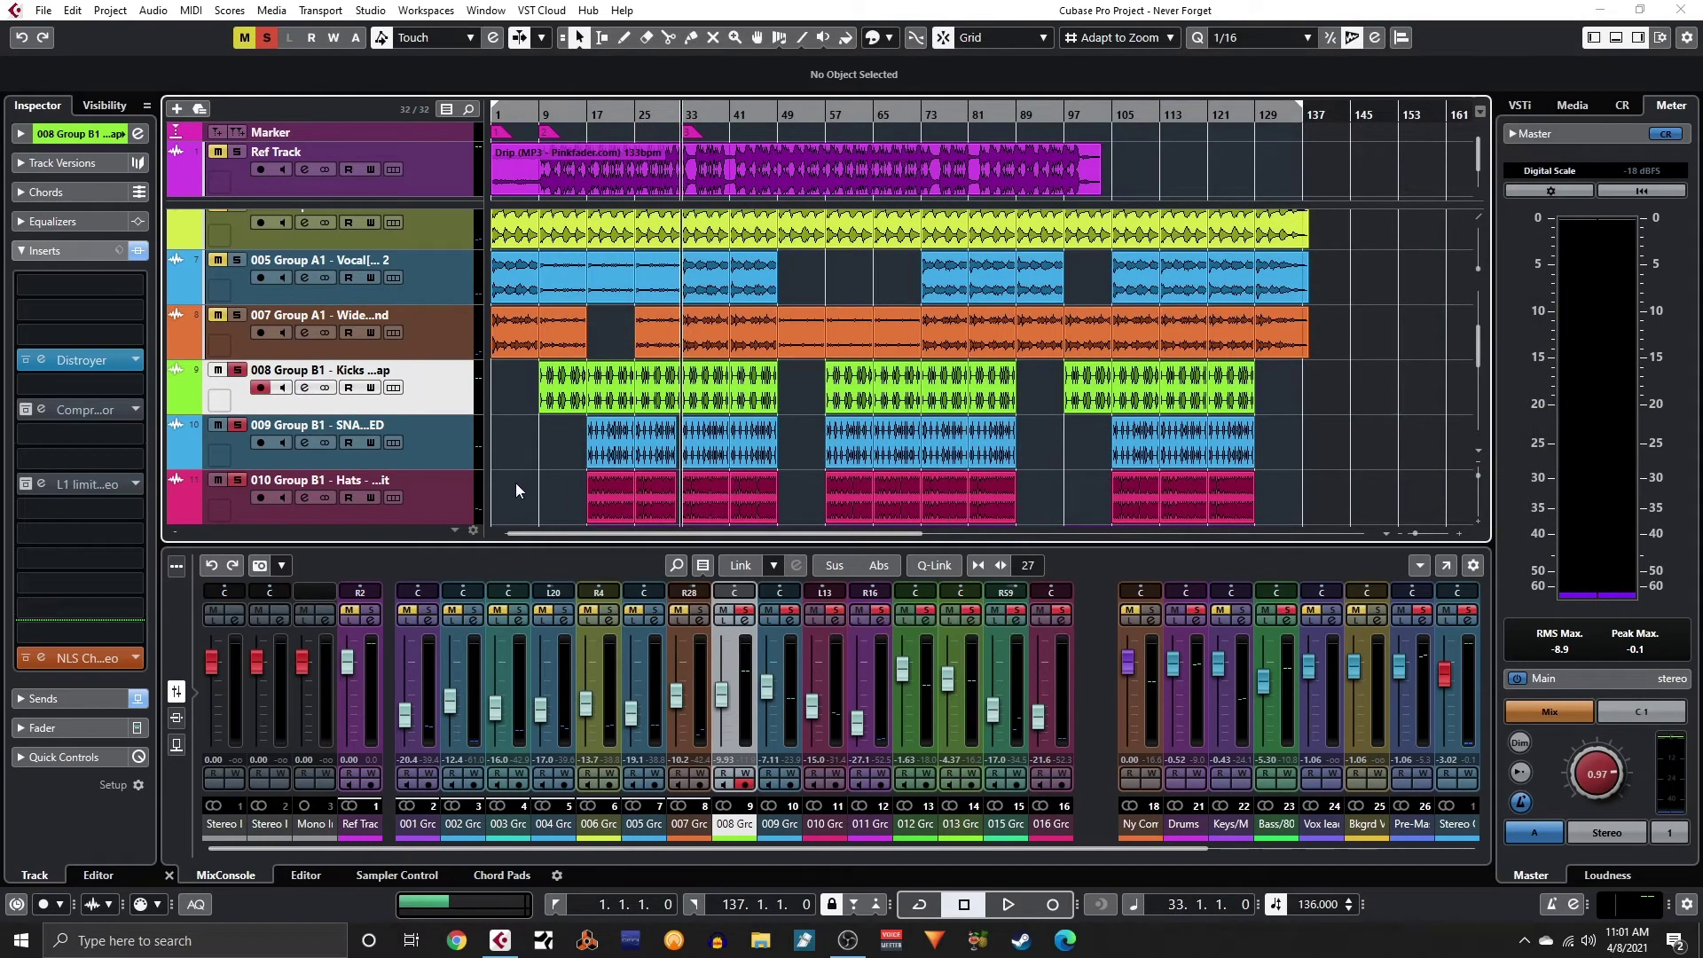
- Select the 012 Group B1 808 track and open its channel settings to view its inserts and sends
scroll(515, 483, "down", 2)
left_click(440, 480)
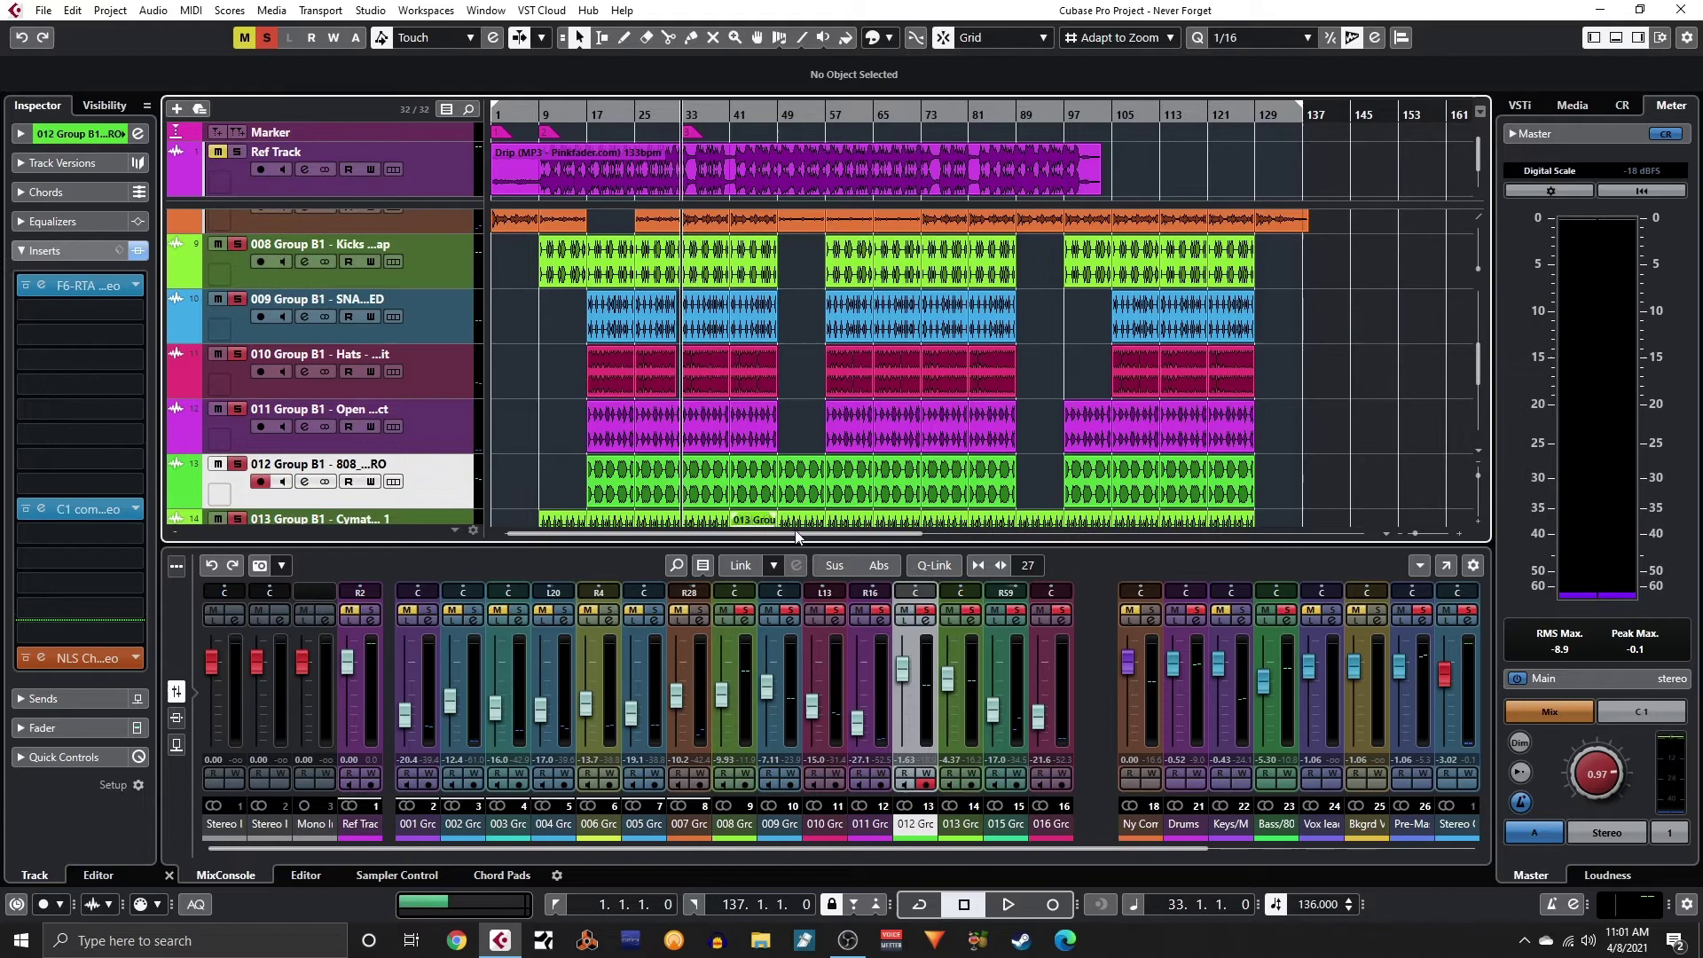
left_click(926, 618)
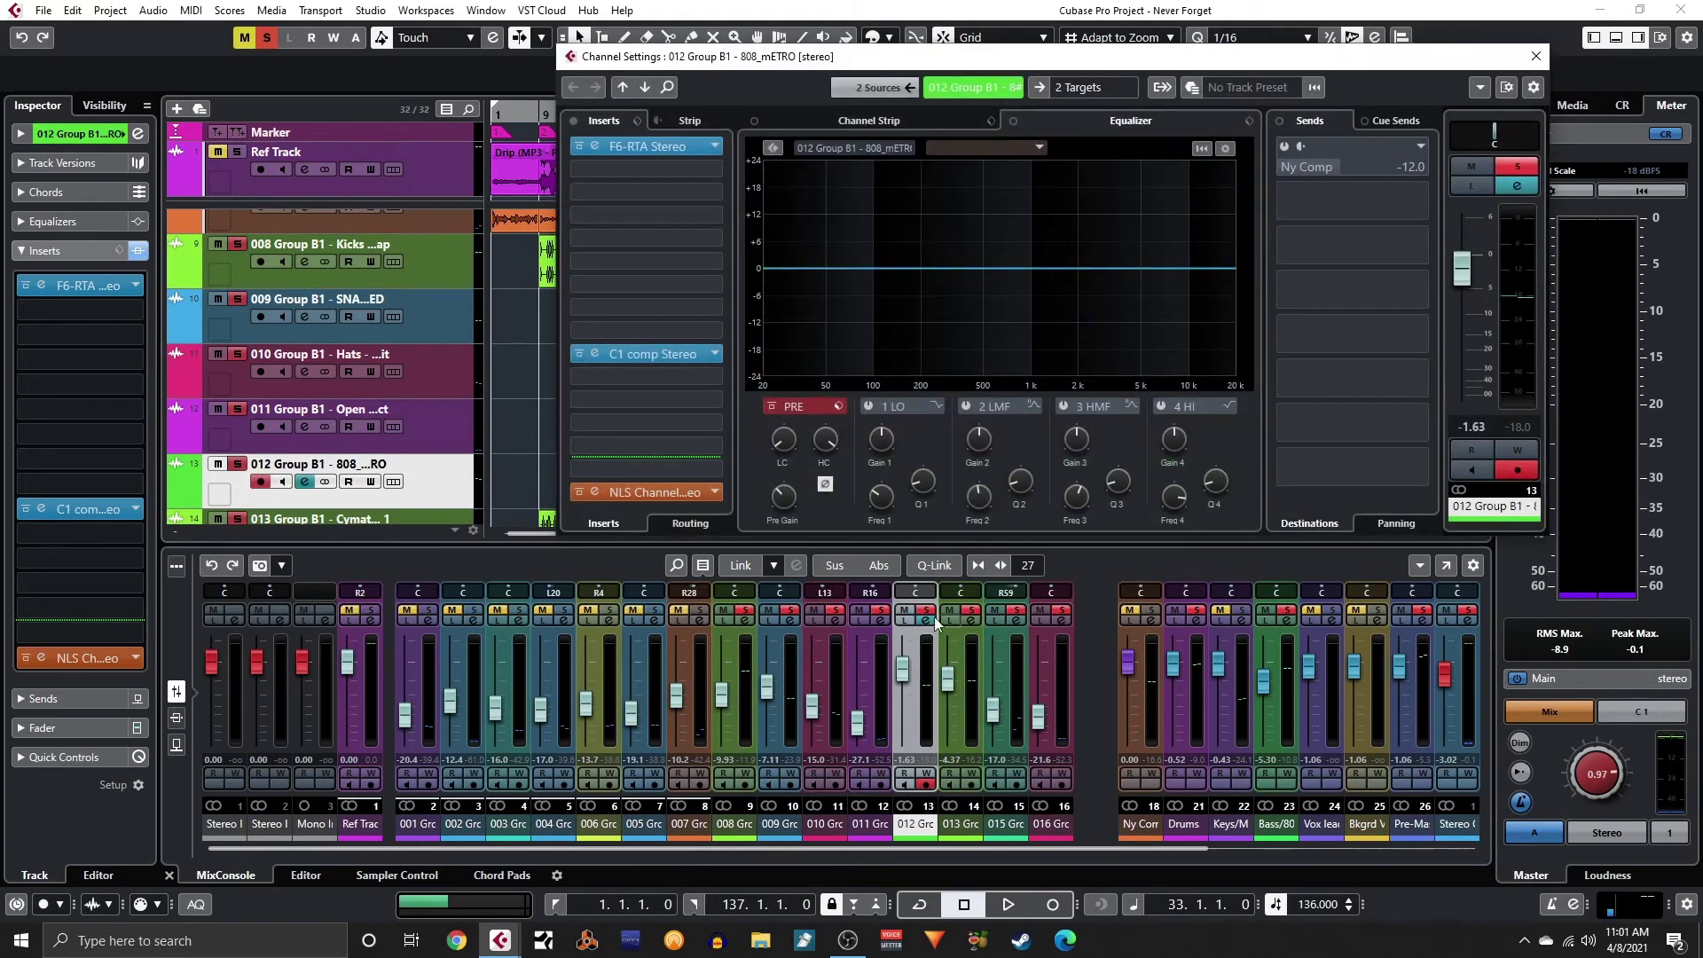
- Open the C1 comp insert on the 808 track and play the soloed kick and 808 to check its compression
left_click(593, 354)
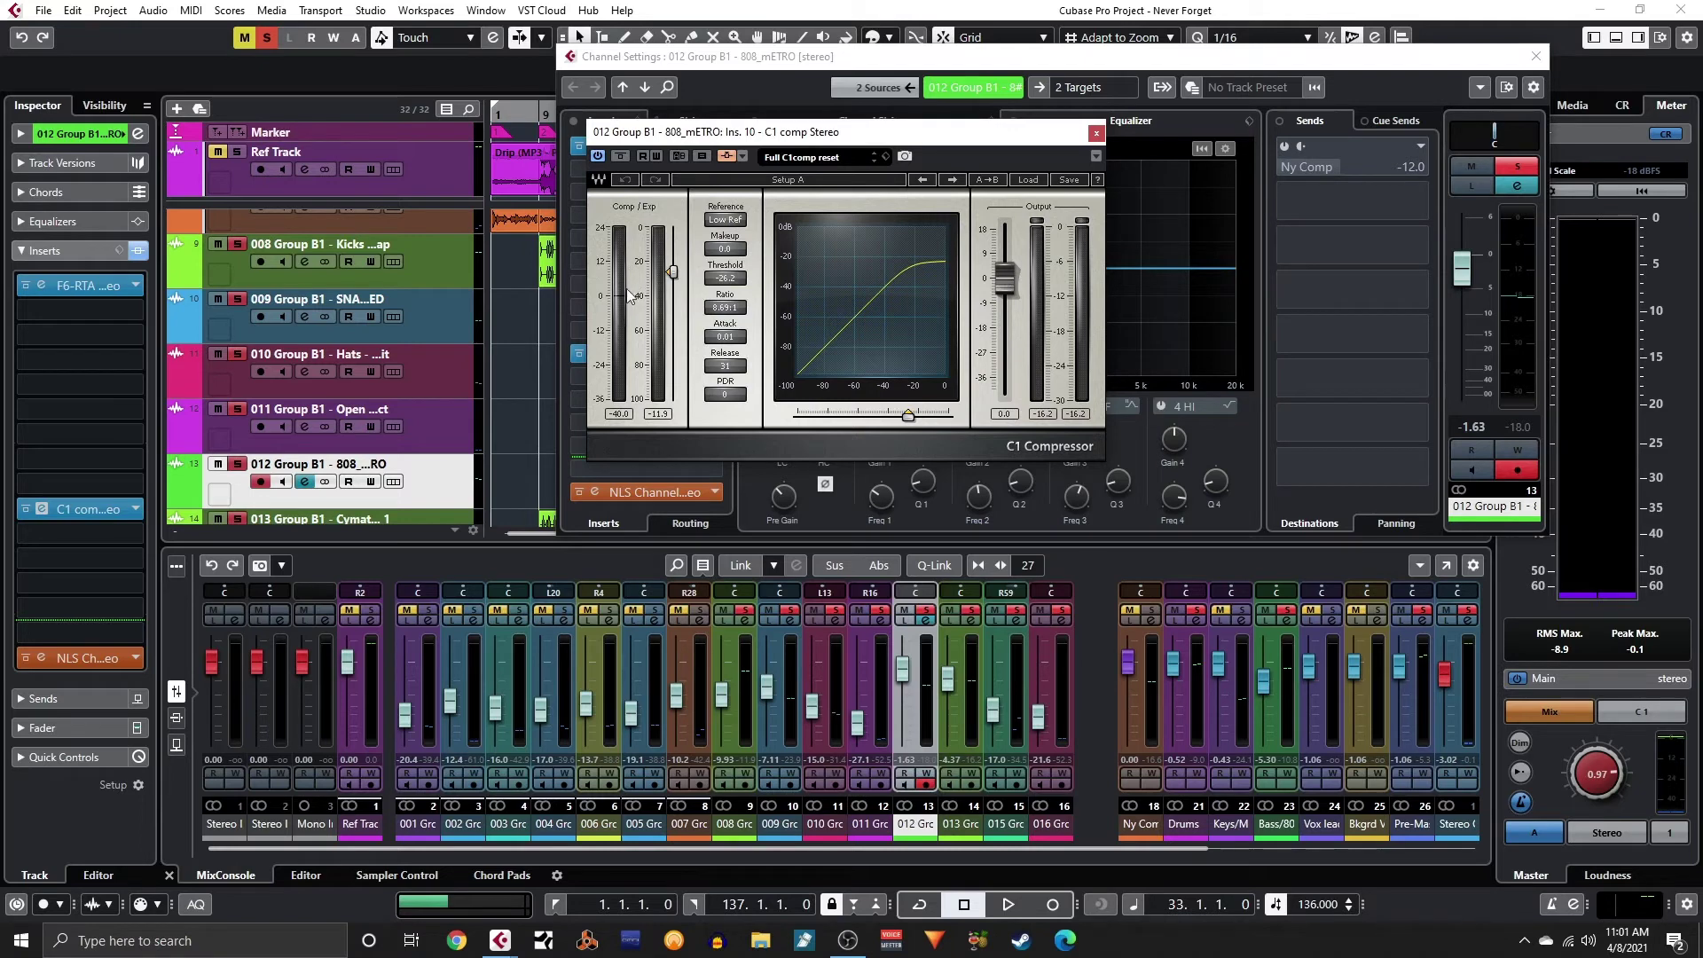
key("space")
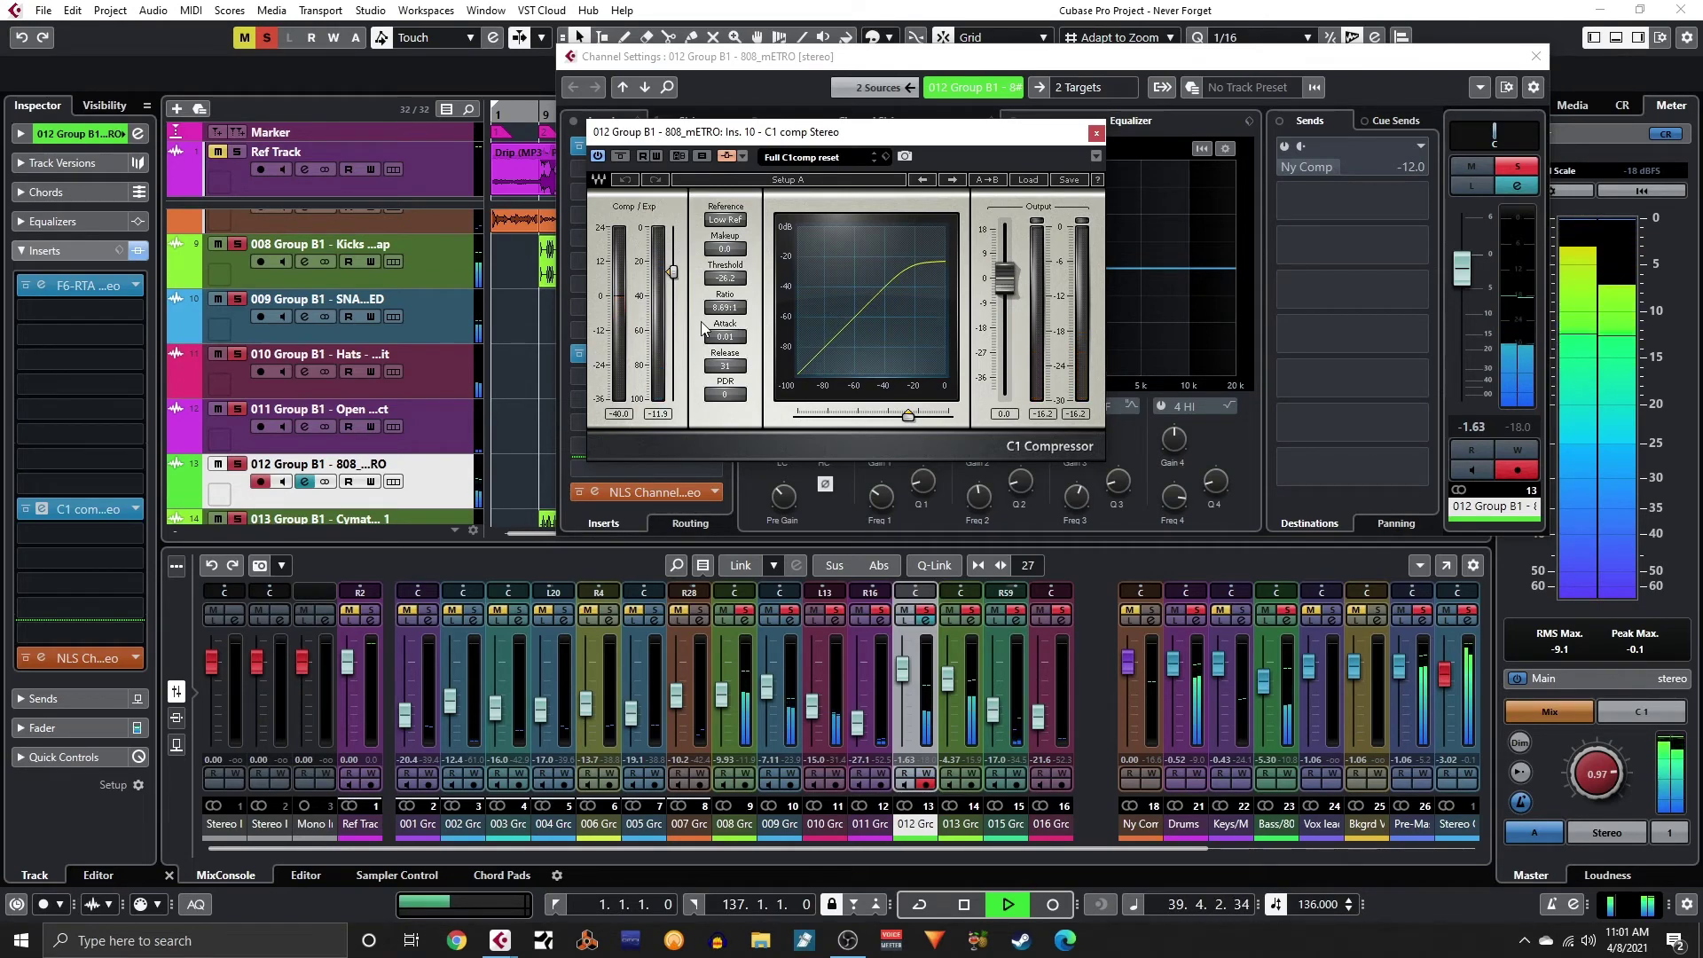
key("space")
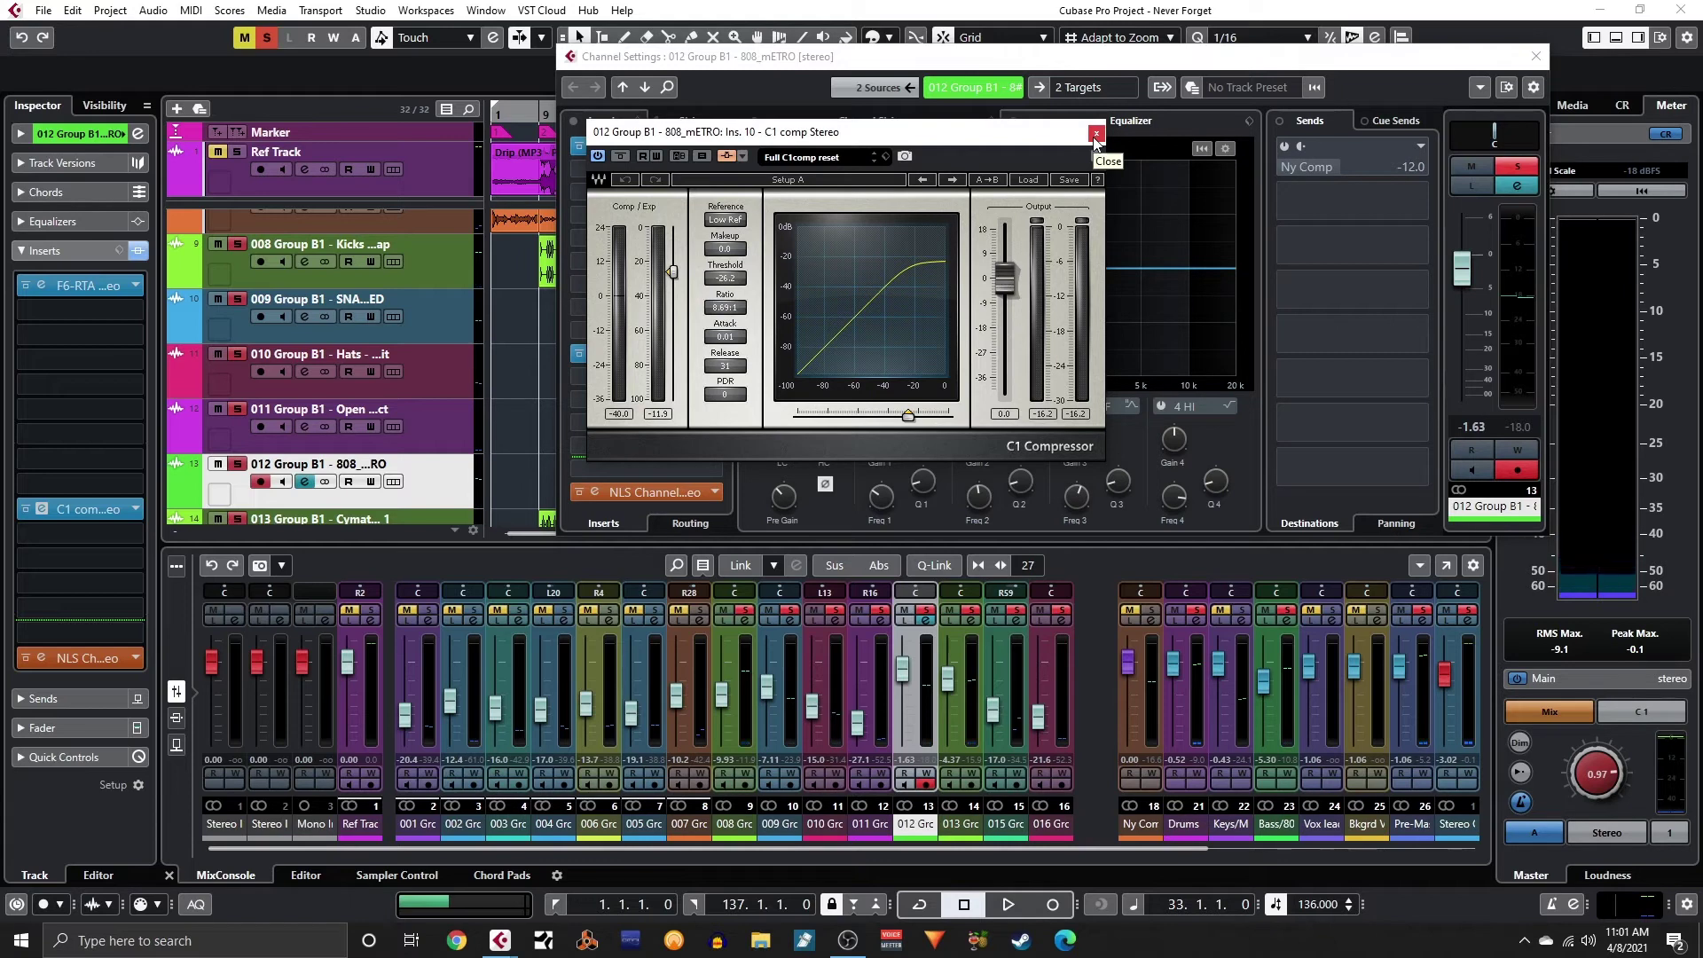
- Review the C1 compressor's side-chain inputs and the sources that can be added, closing the plug-in and channel settings when done
left_click(730, 158)
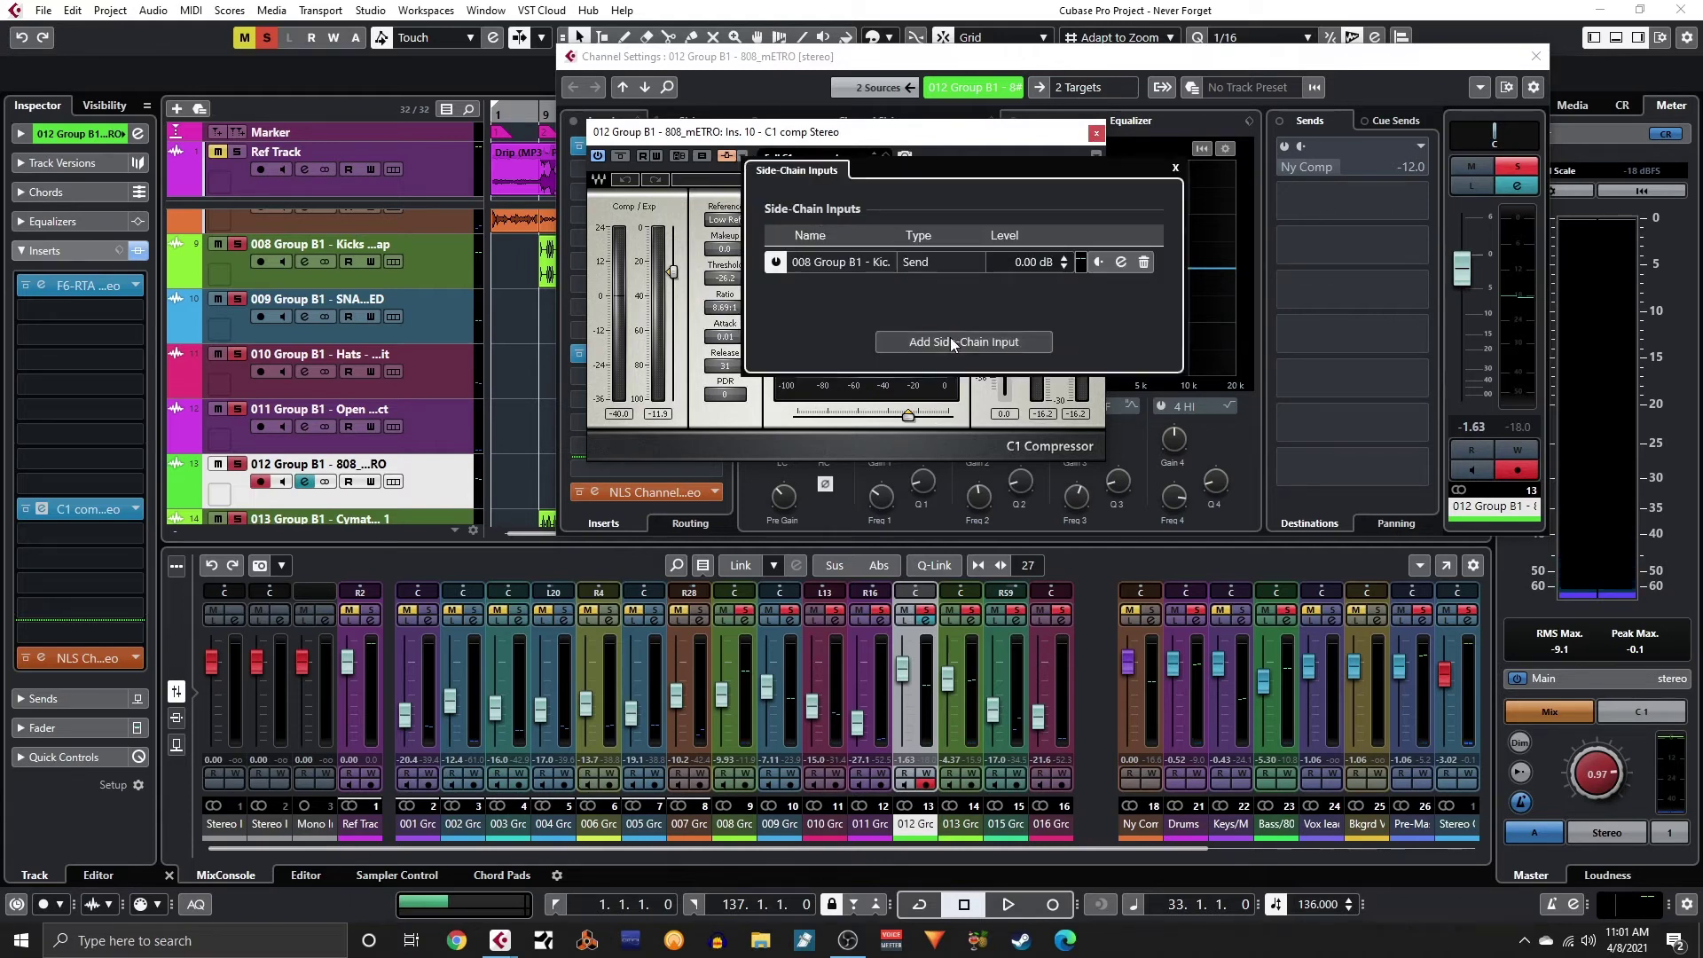
left_click(950, 339)
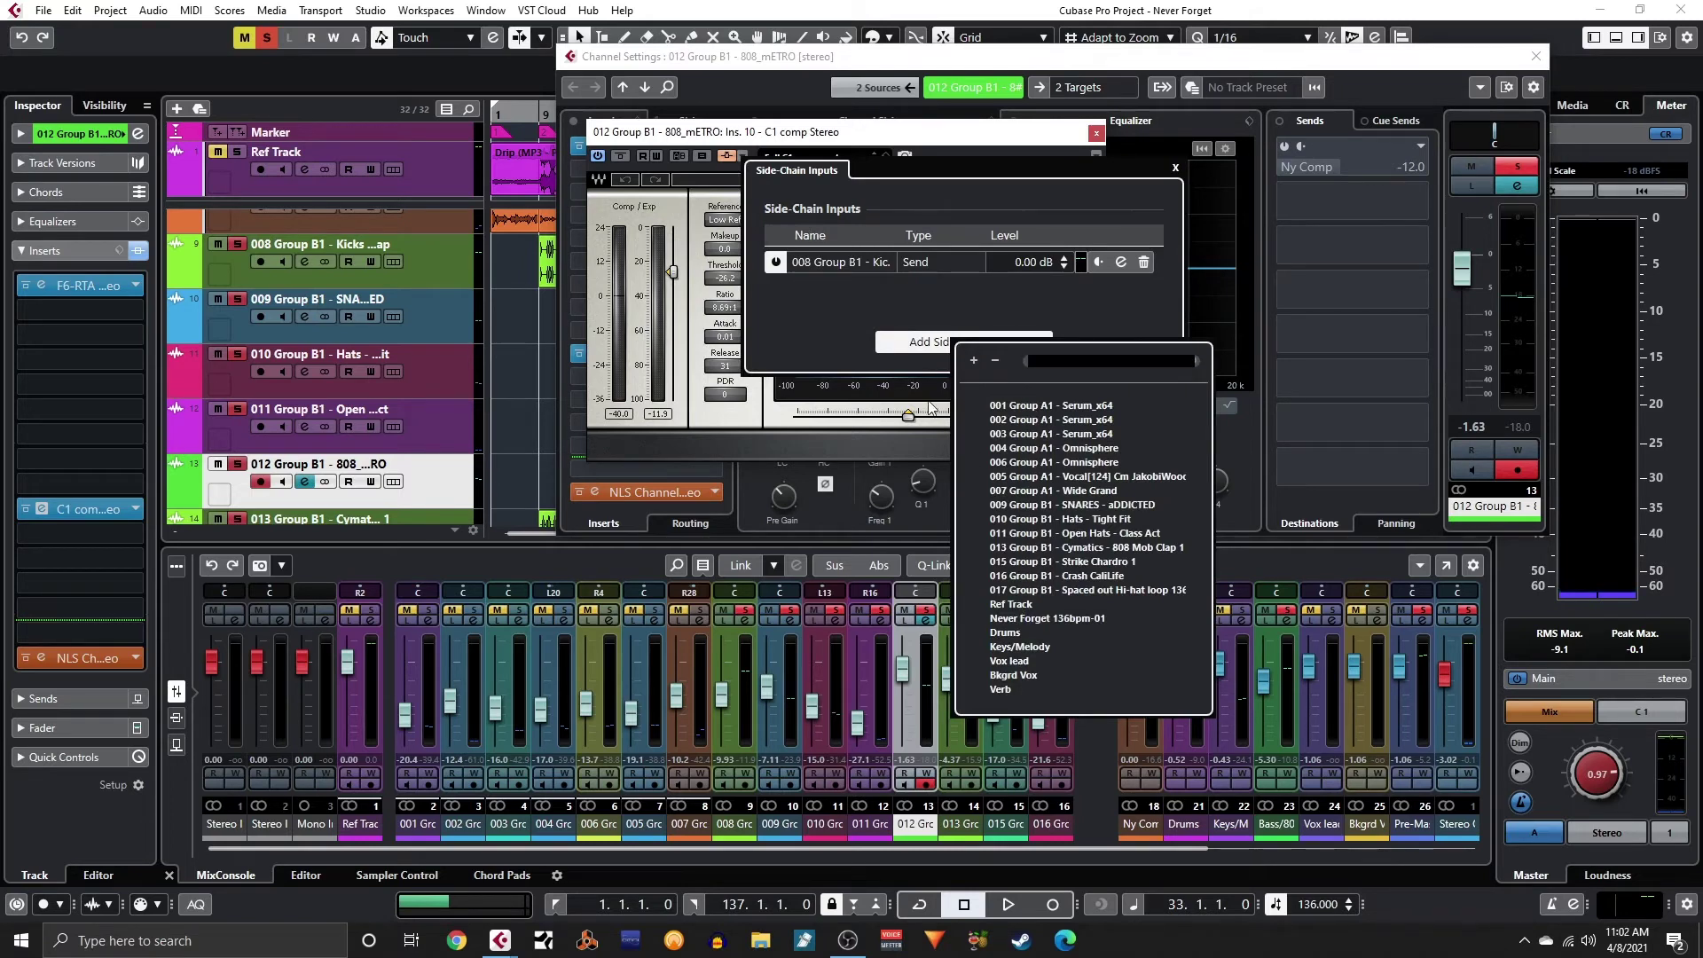
left_click(825, 322)
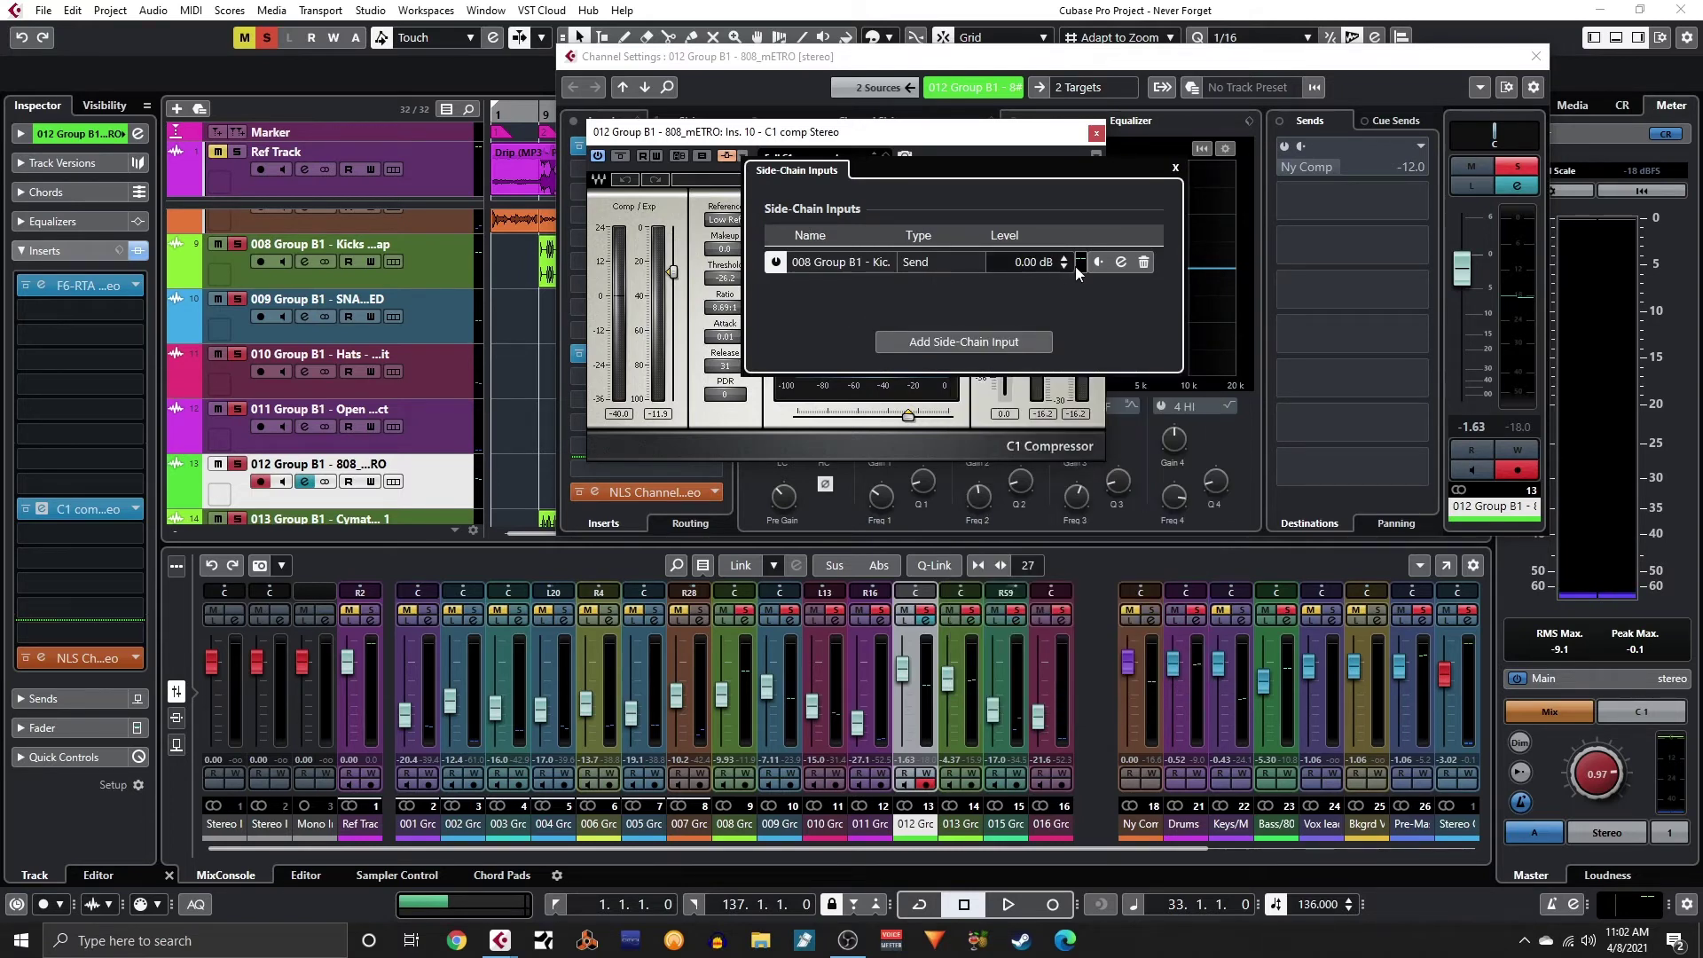
left_click(1176, 168)
left_click(1095, 133)
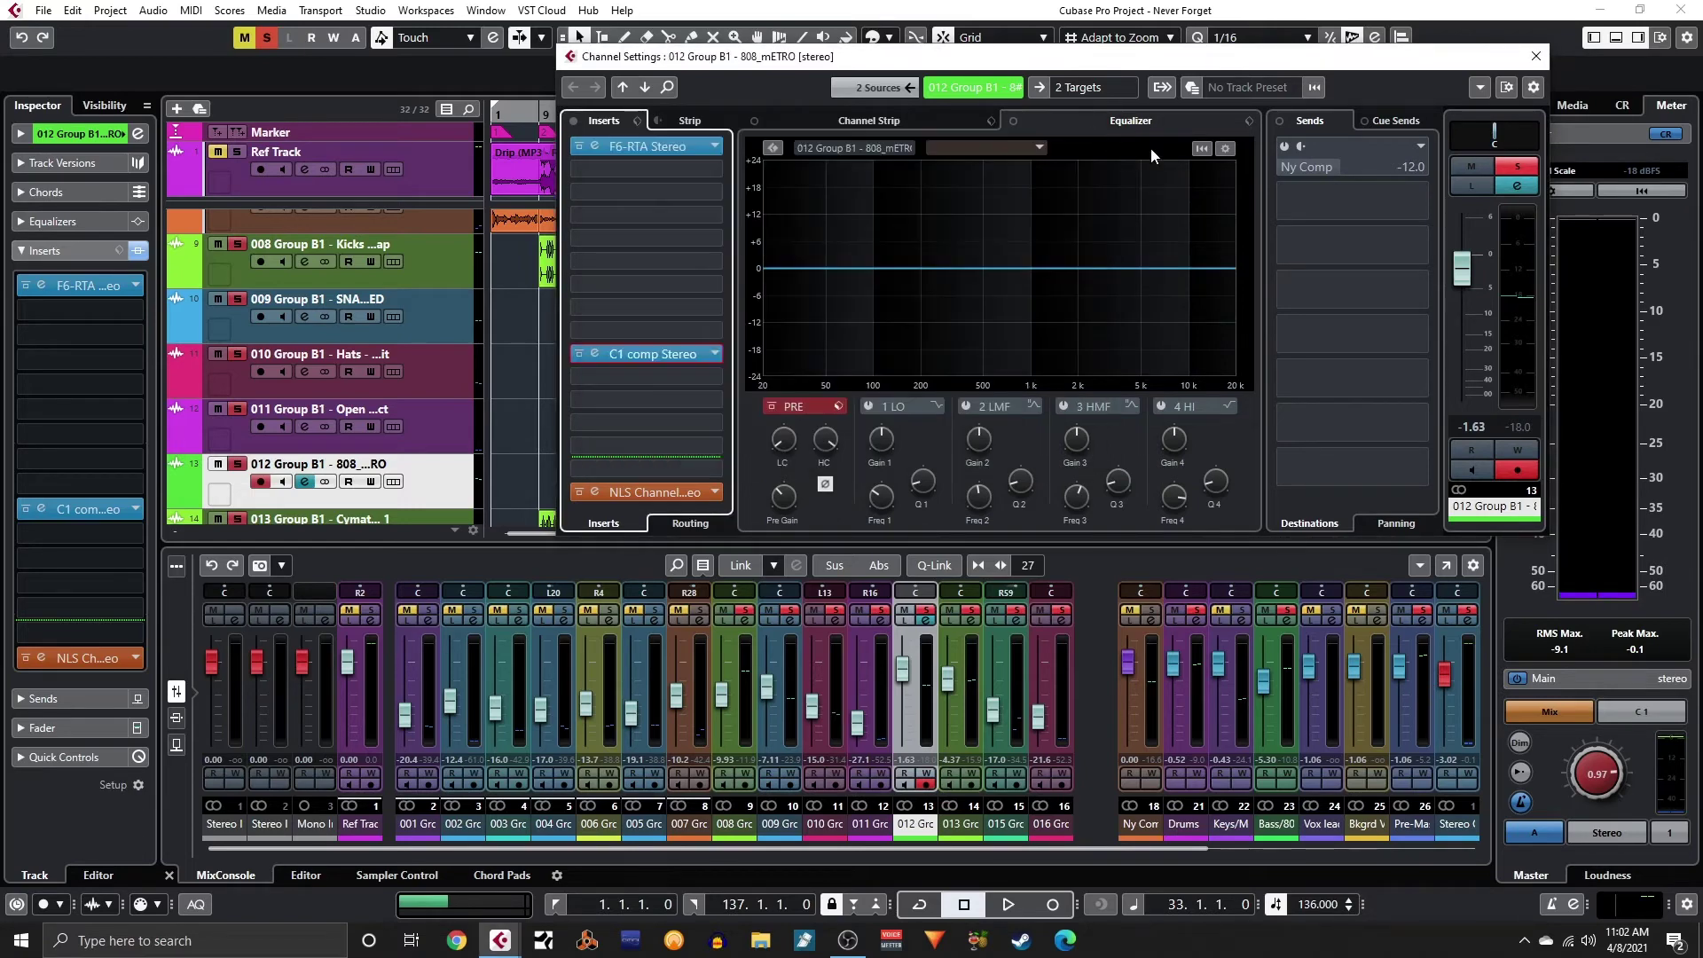
left_click(1535, 57)
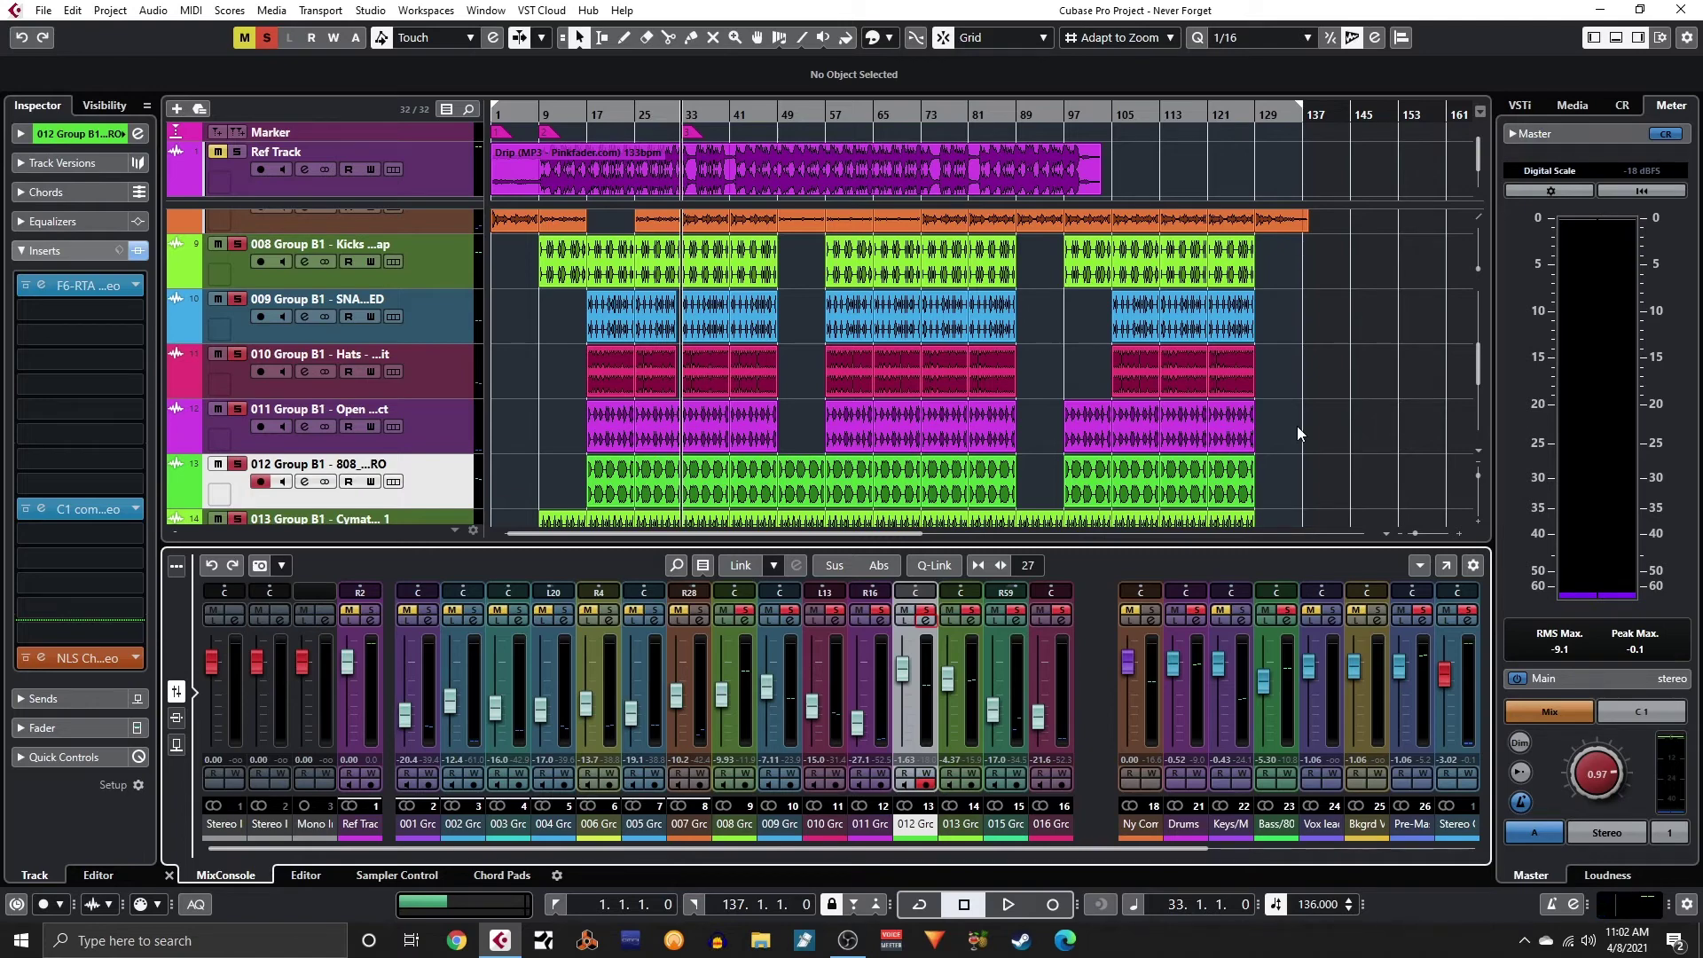
- Clear all solos and, during full-mix playback, make the 3 HMF cut on the 013 808 Mob Clap track shallower and slightly higher in frequency
left_click(266, 37)
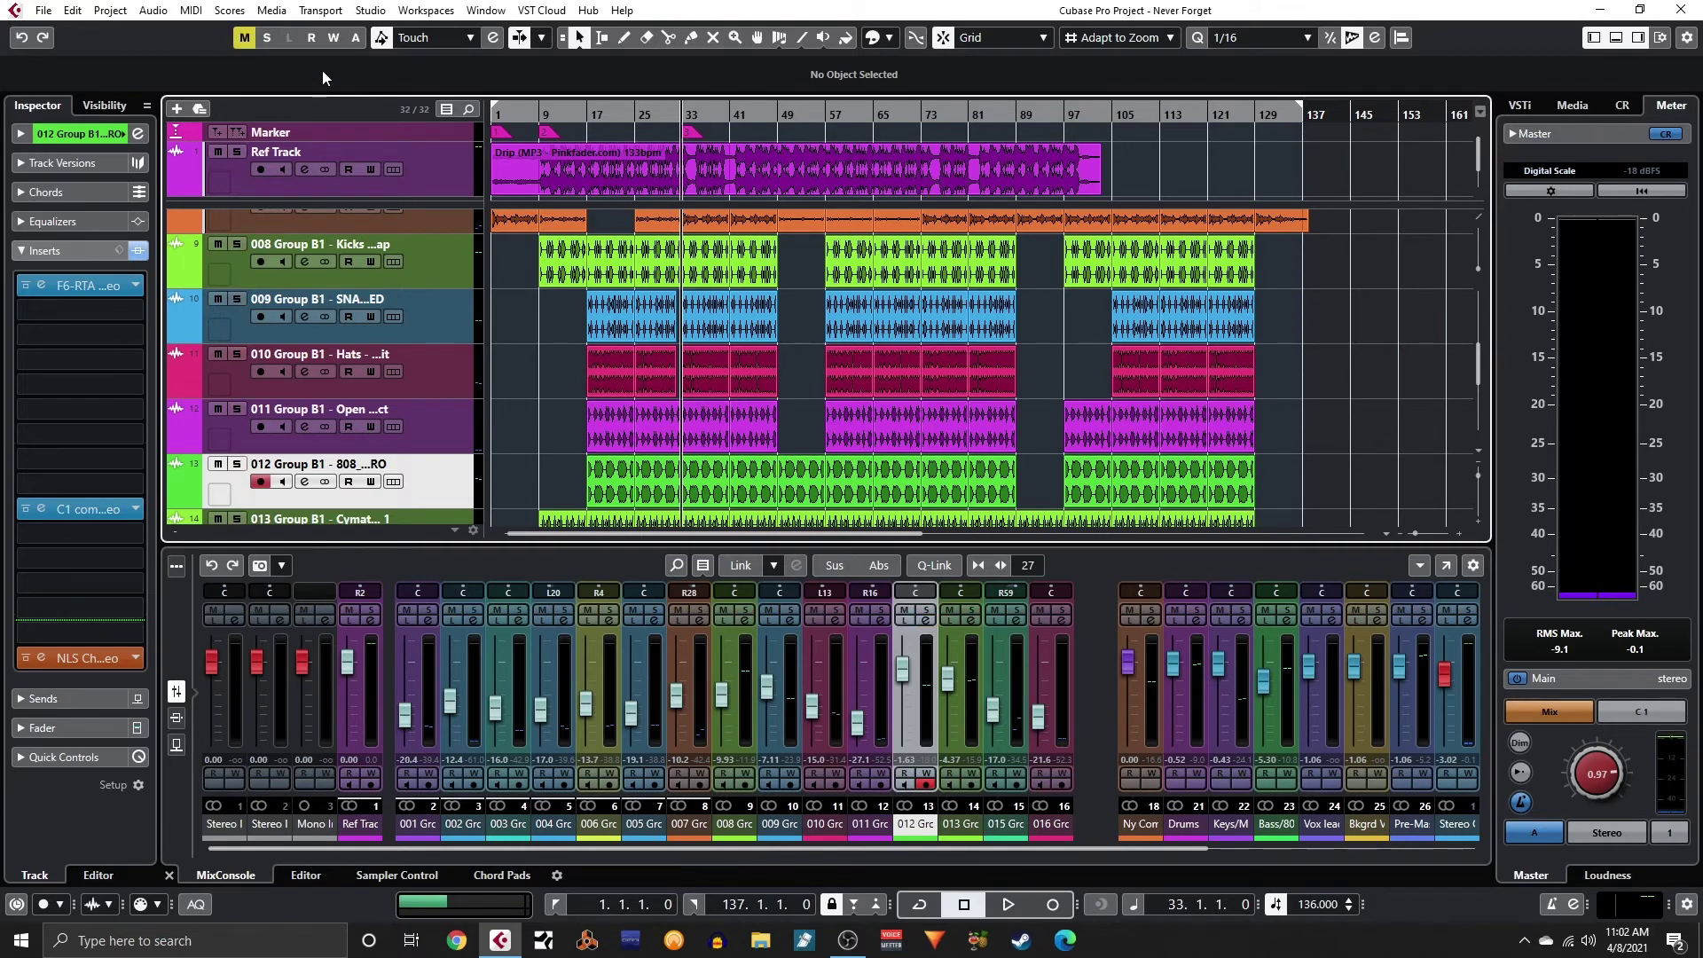
key("space")
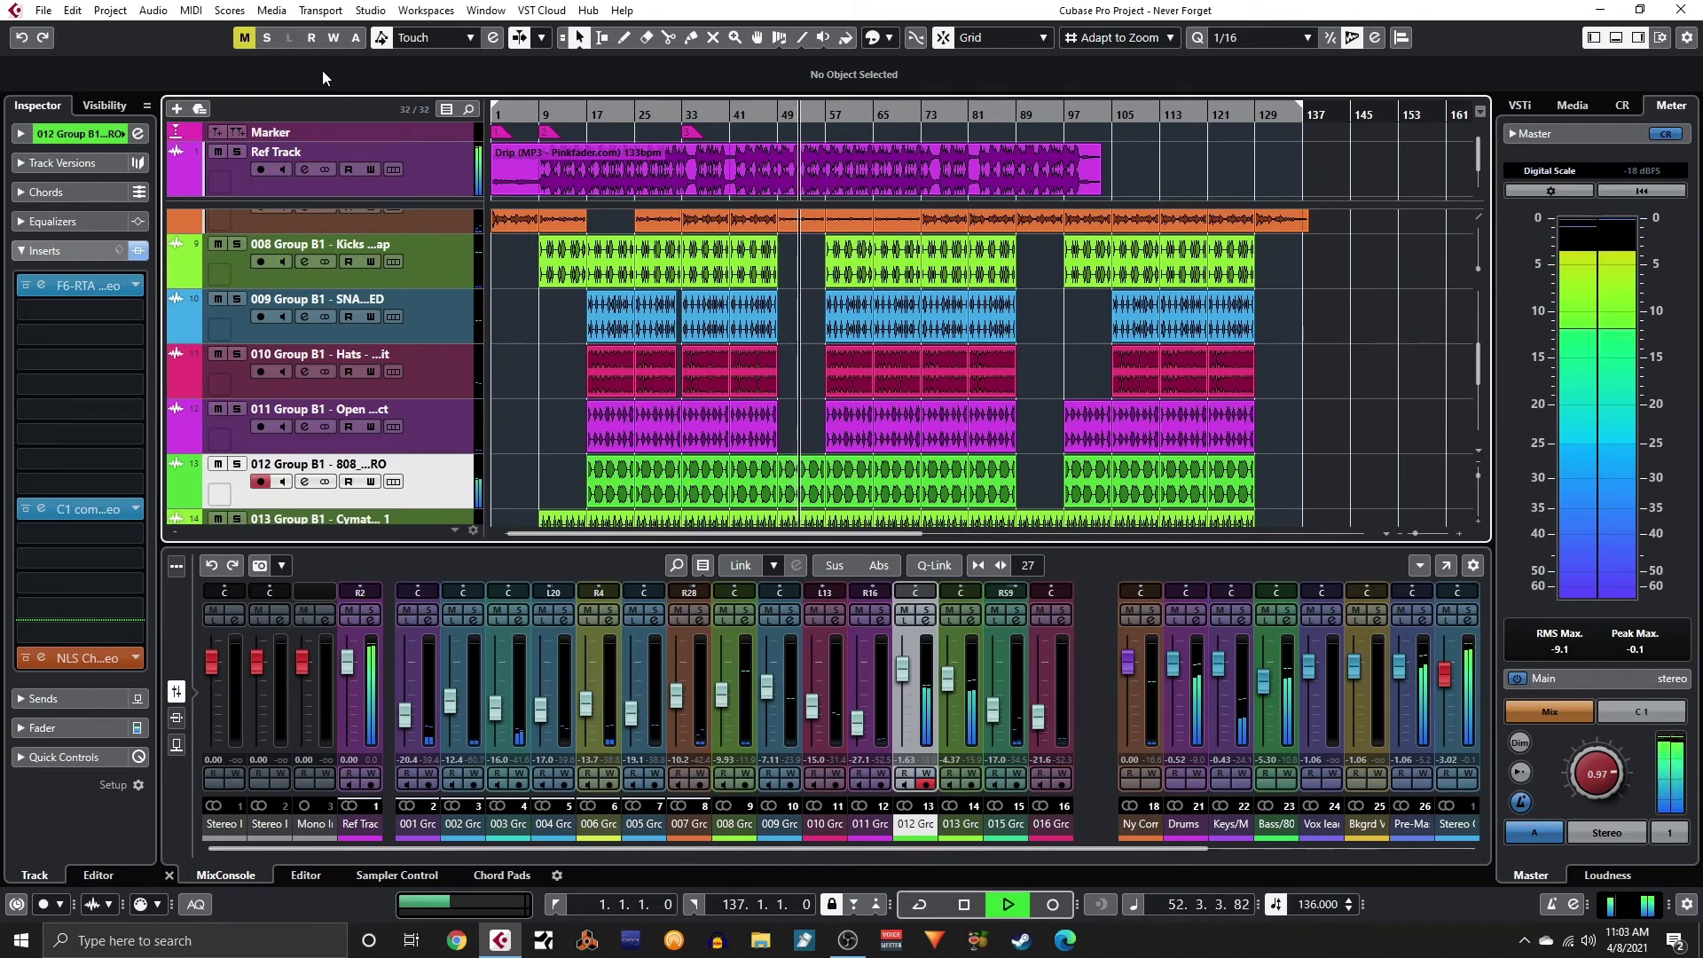
left_click(972, 620)
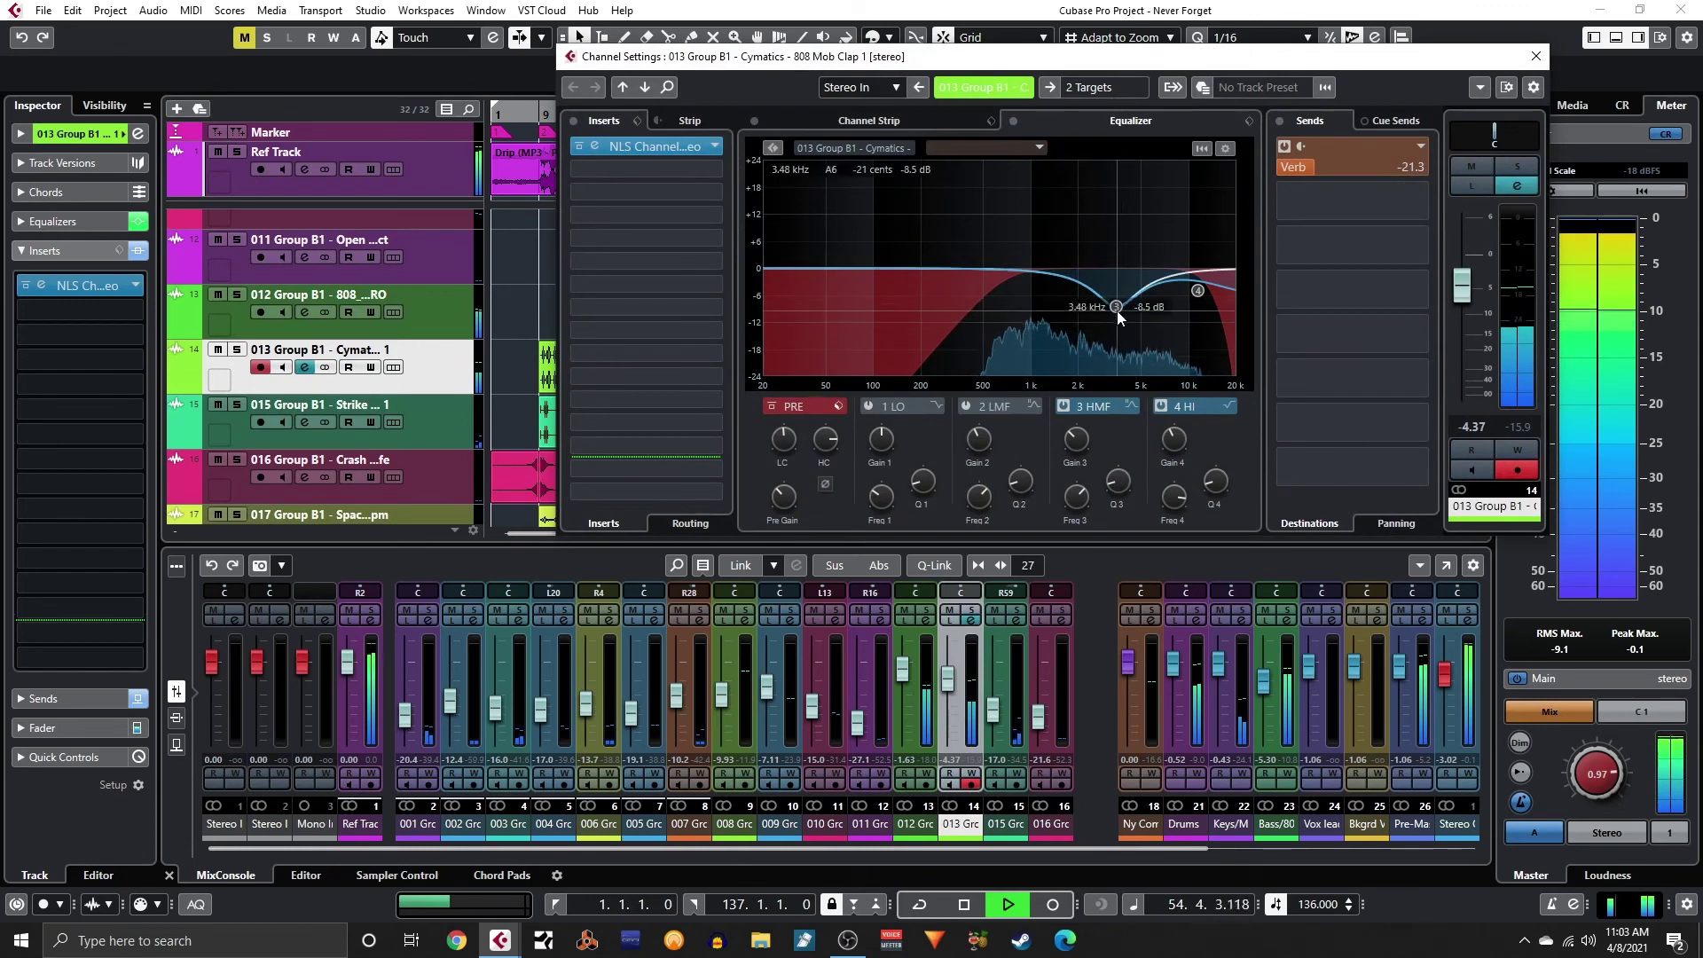
left_click_drag(1116, 306, 1129, 291)
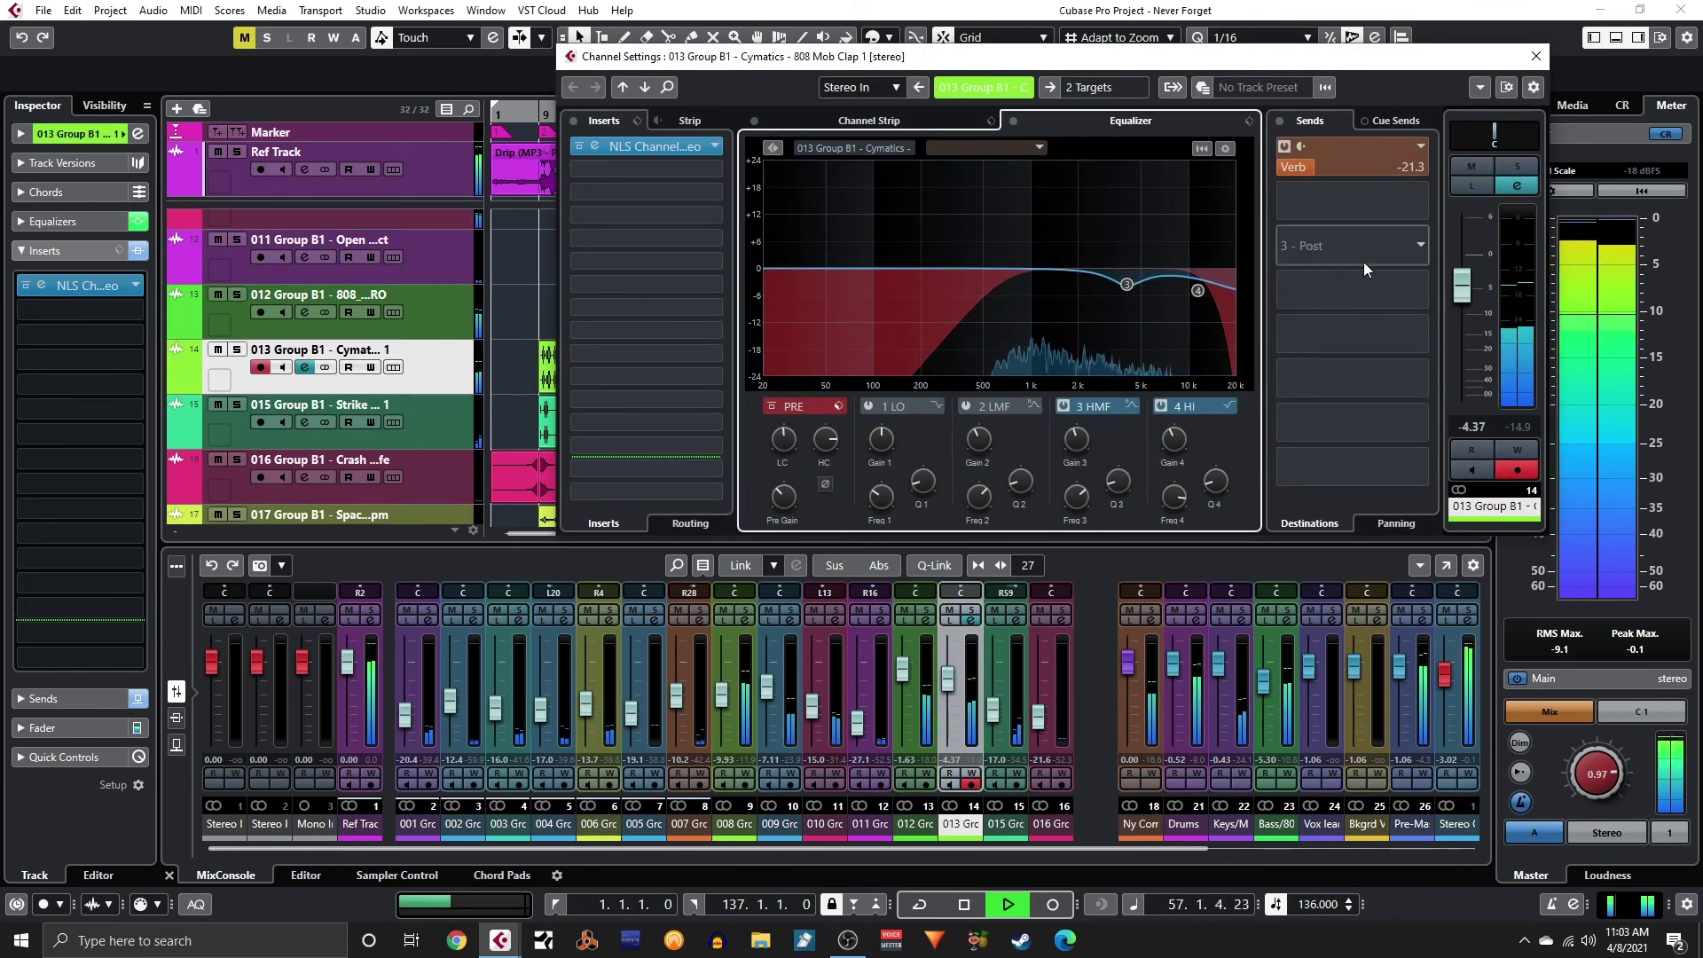
left_click(1536, 56)
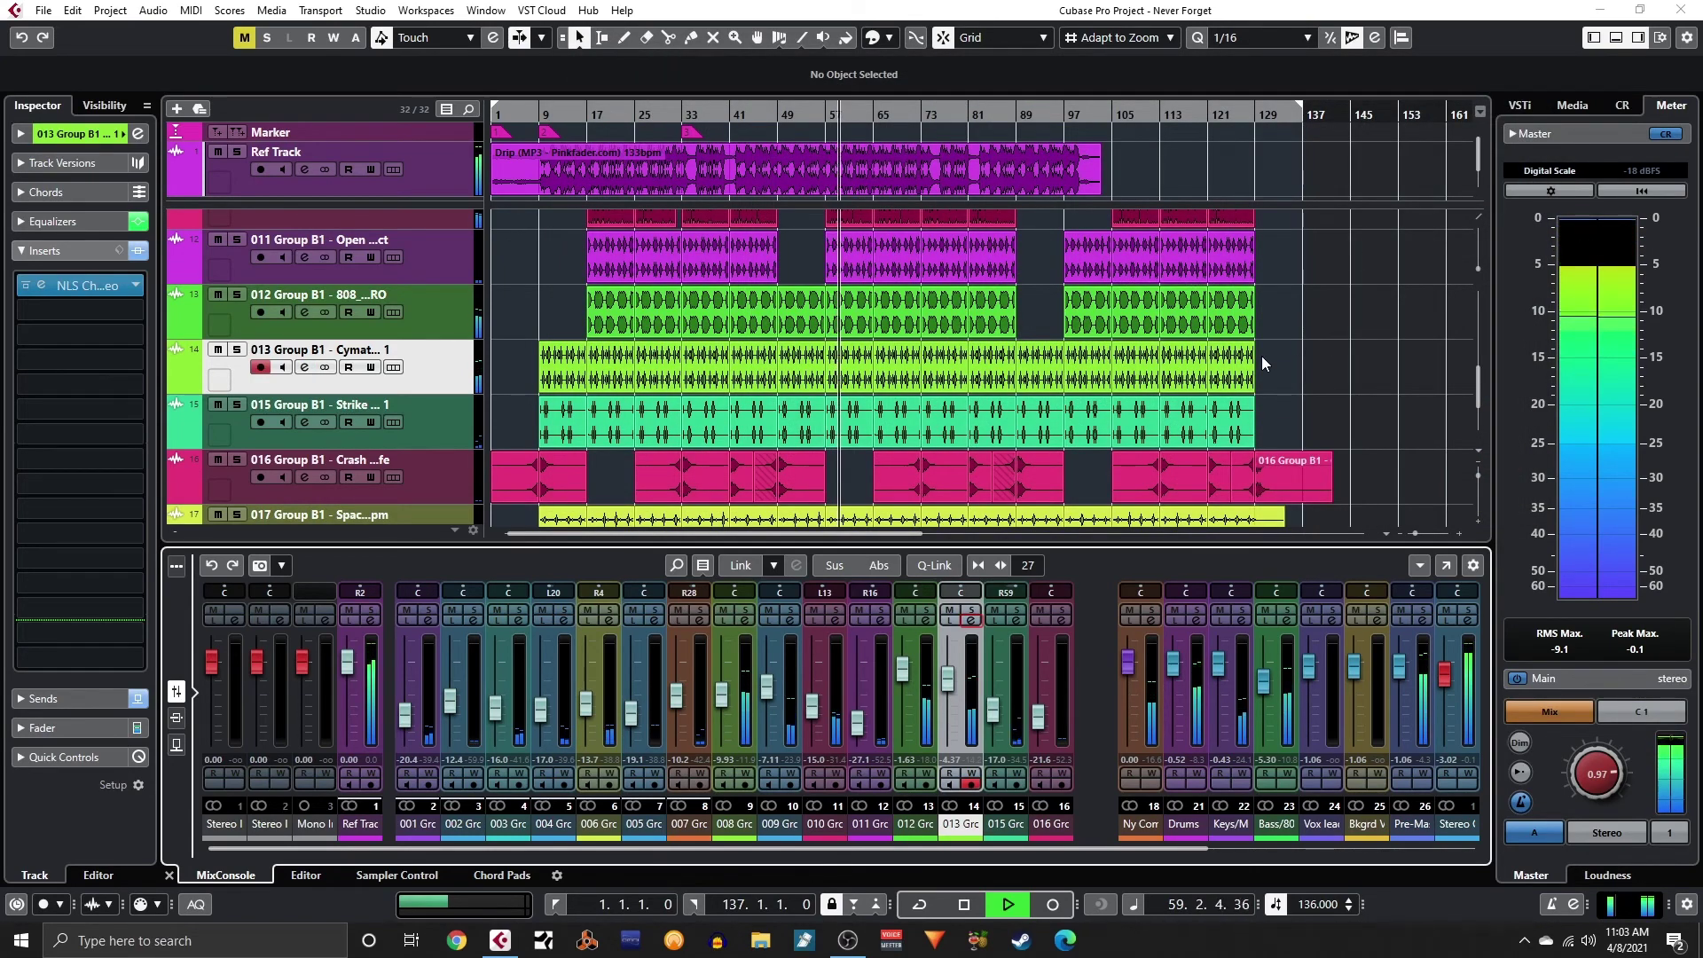
key("space")
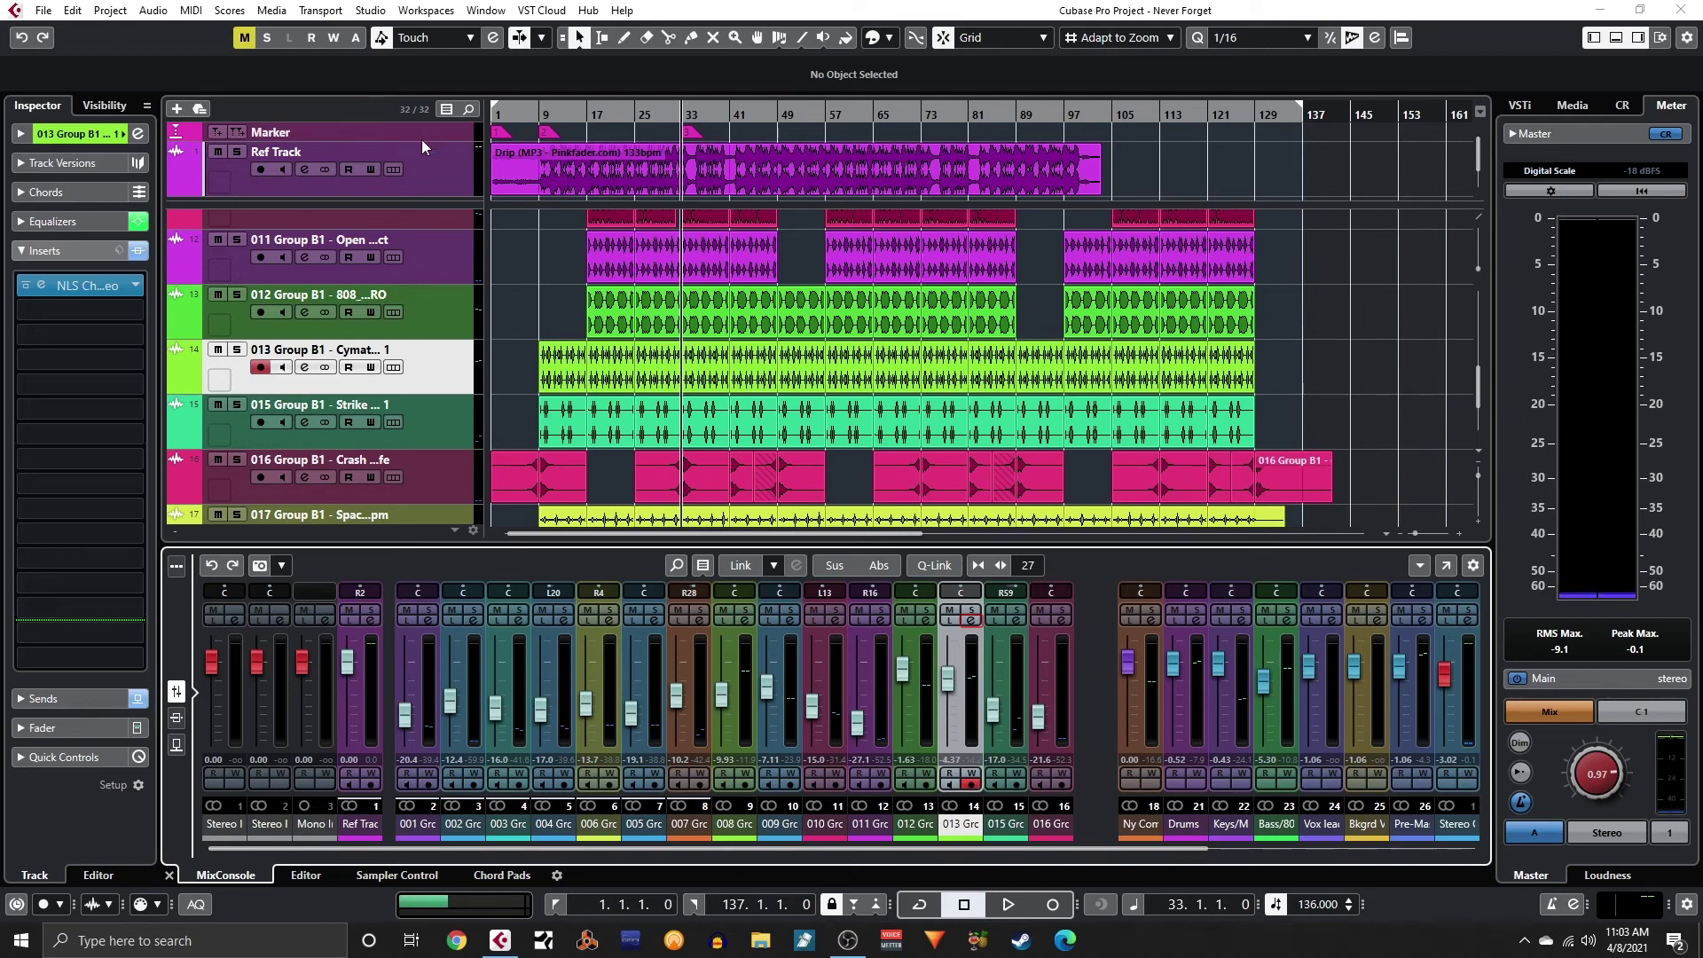
- Select the Ref Track and play from bar 9, switching the monitoring source between Mix and Cue 1 to compare the mix with the reference
left_click(416, 164)
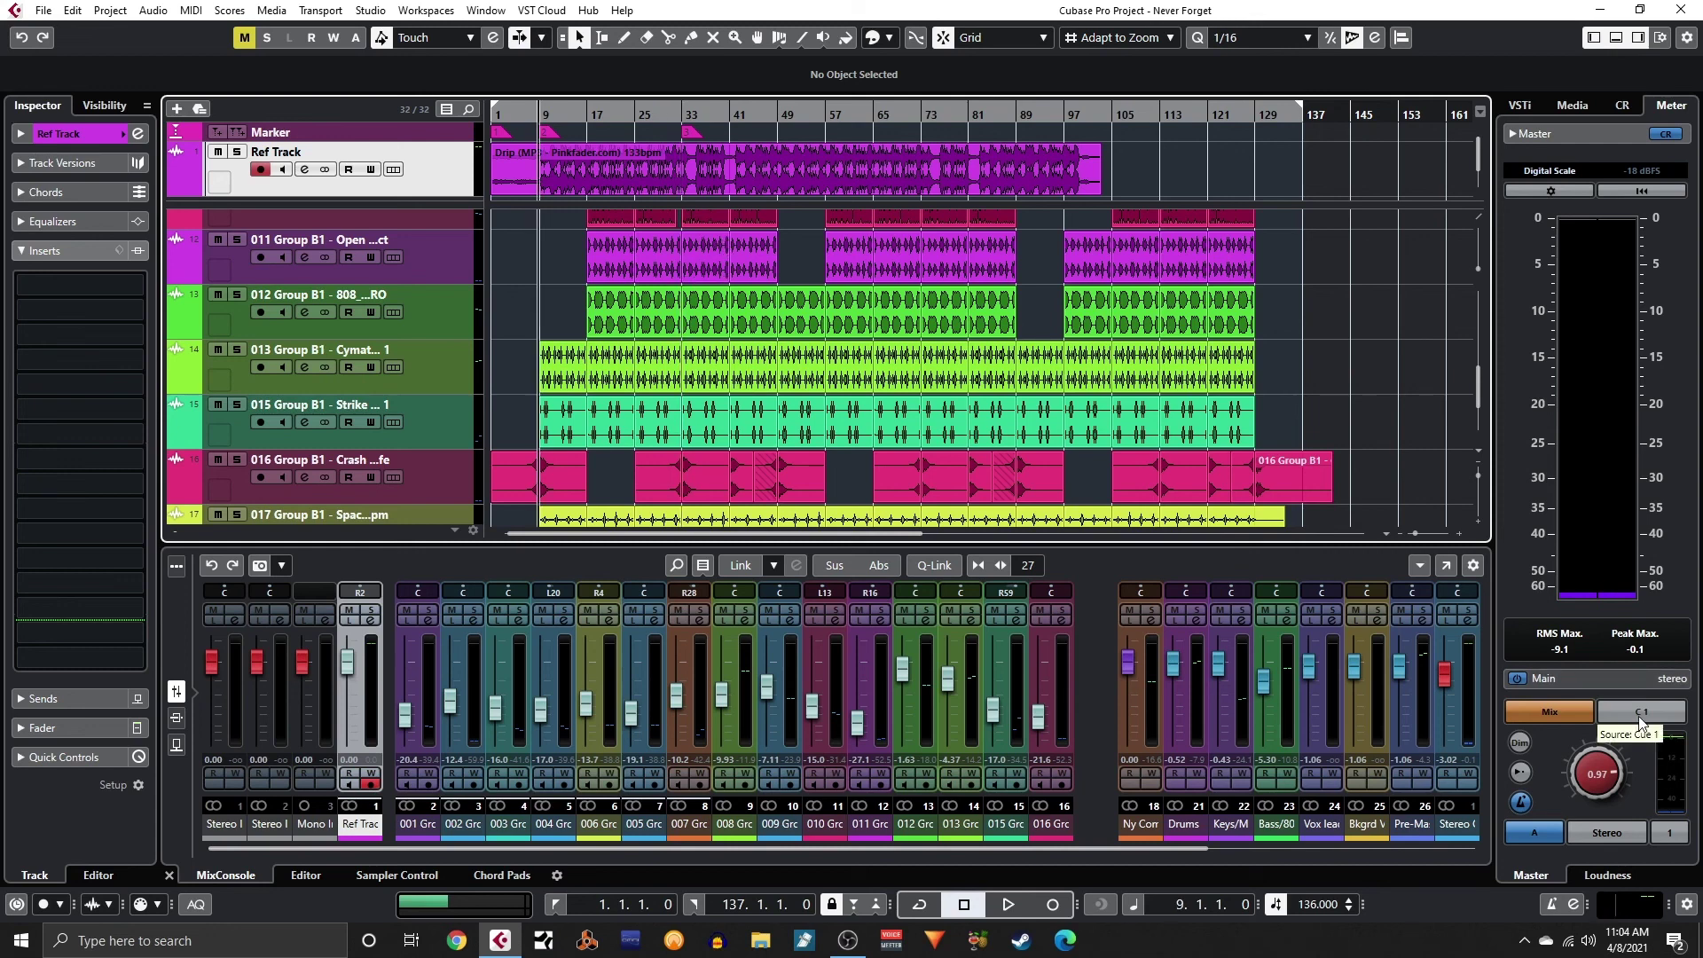
key("space")
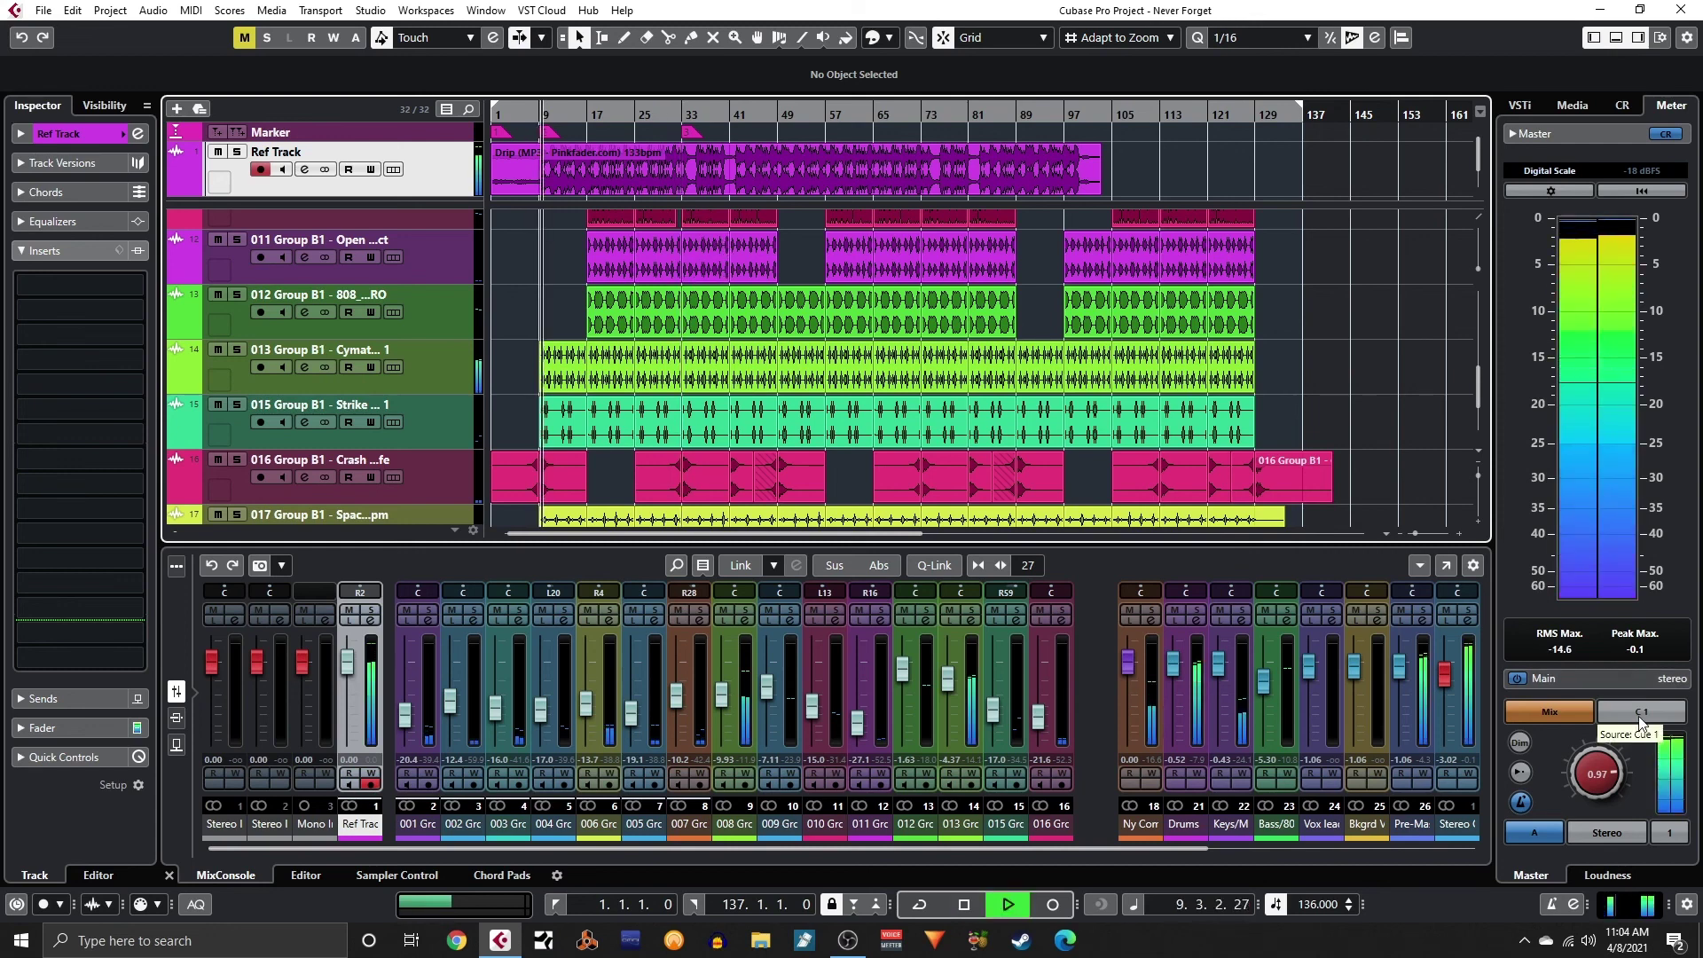
left_click(1638, 715)
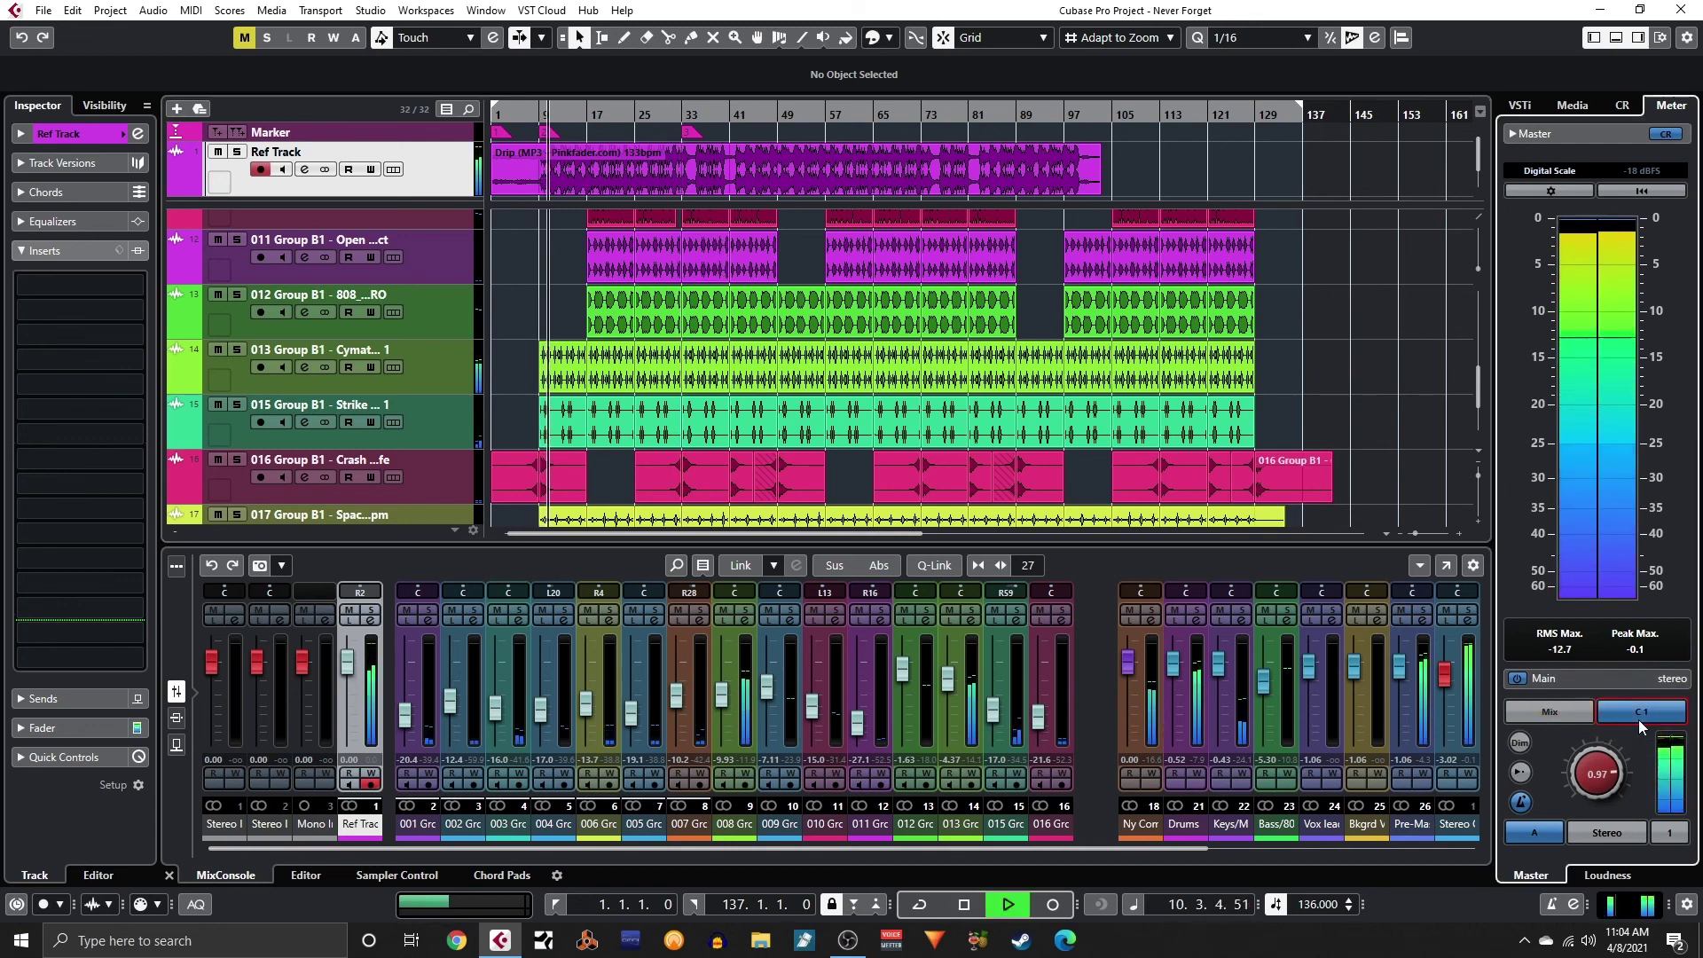
left_click(1559, 703)
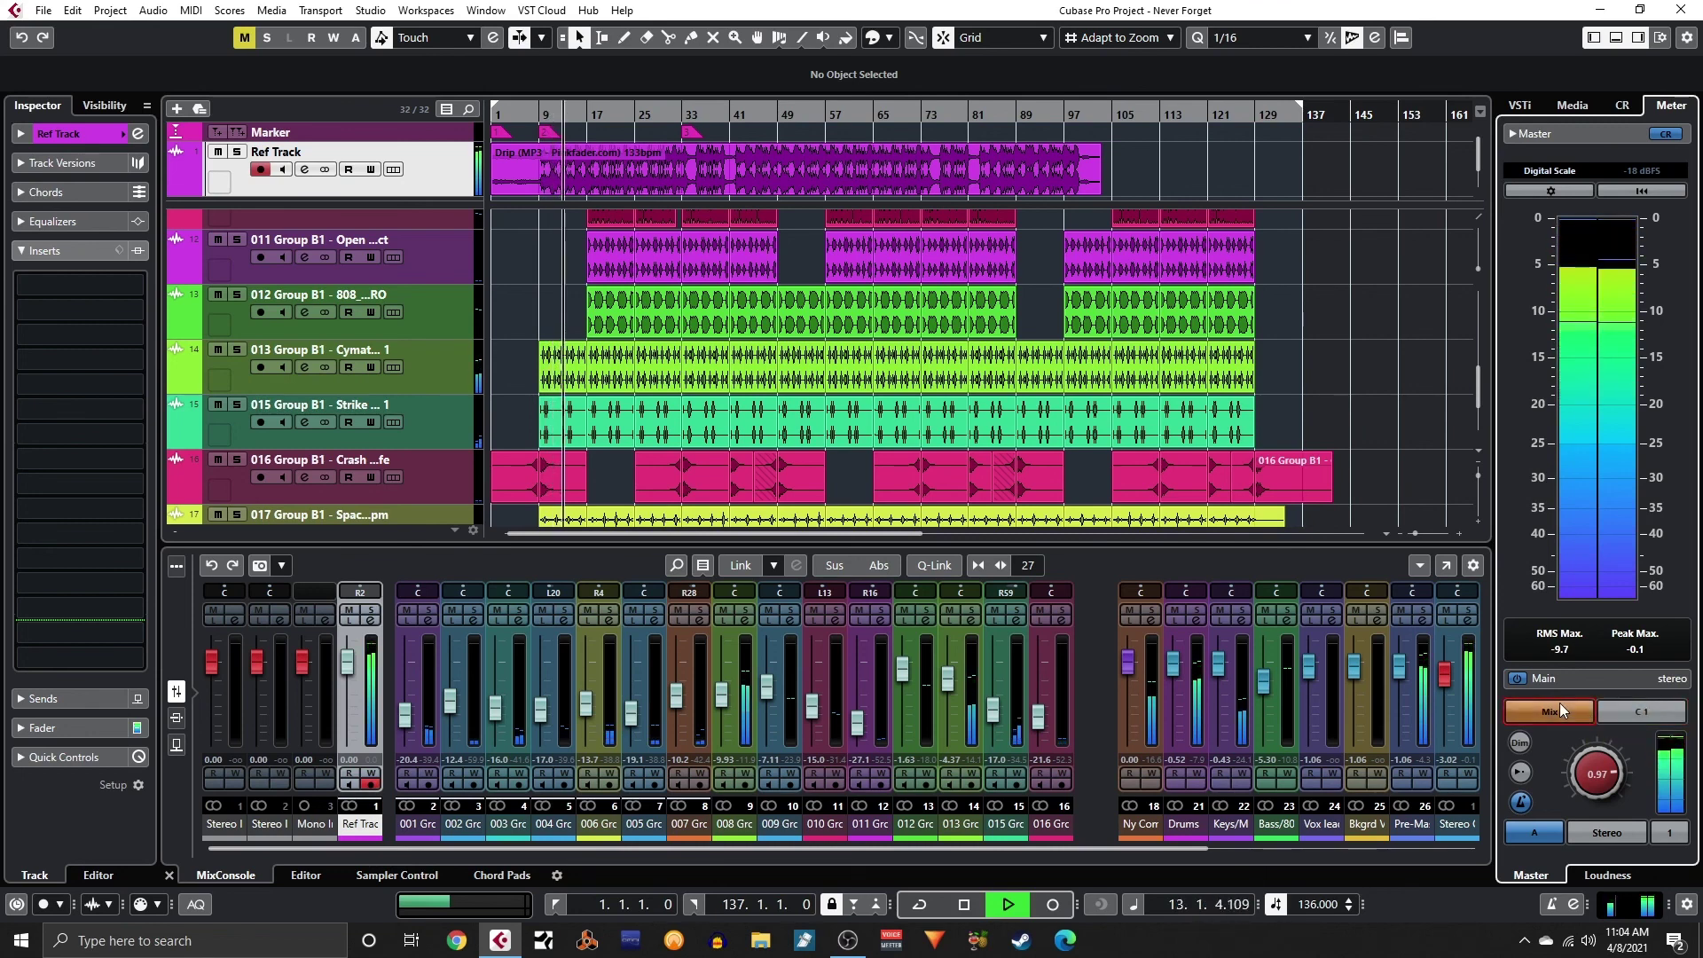
left_click(1627, 711)
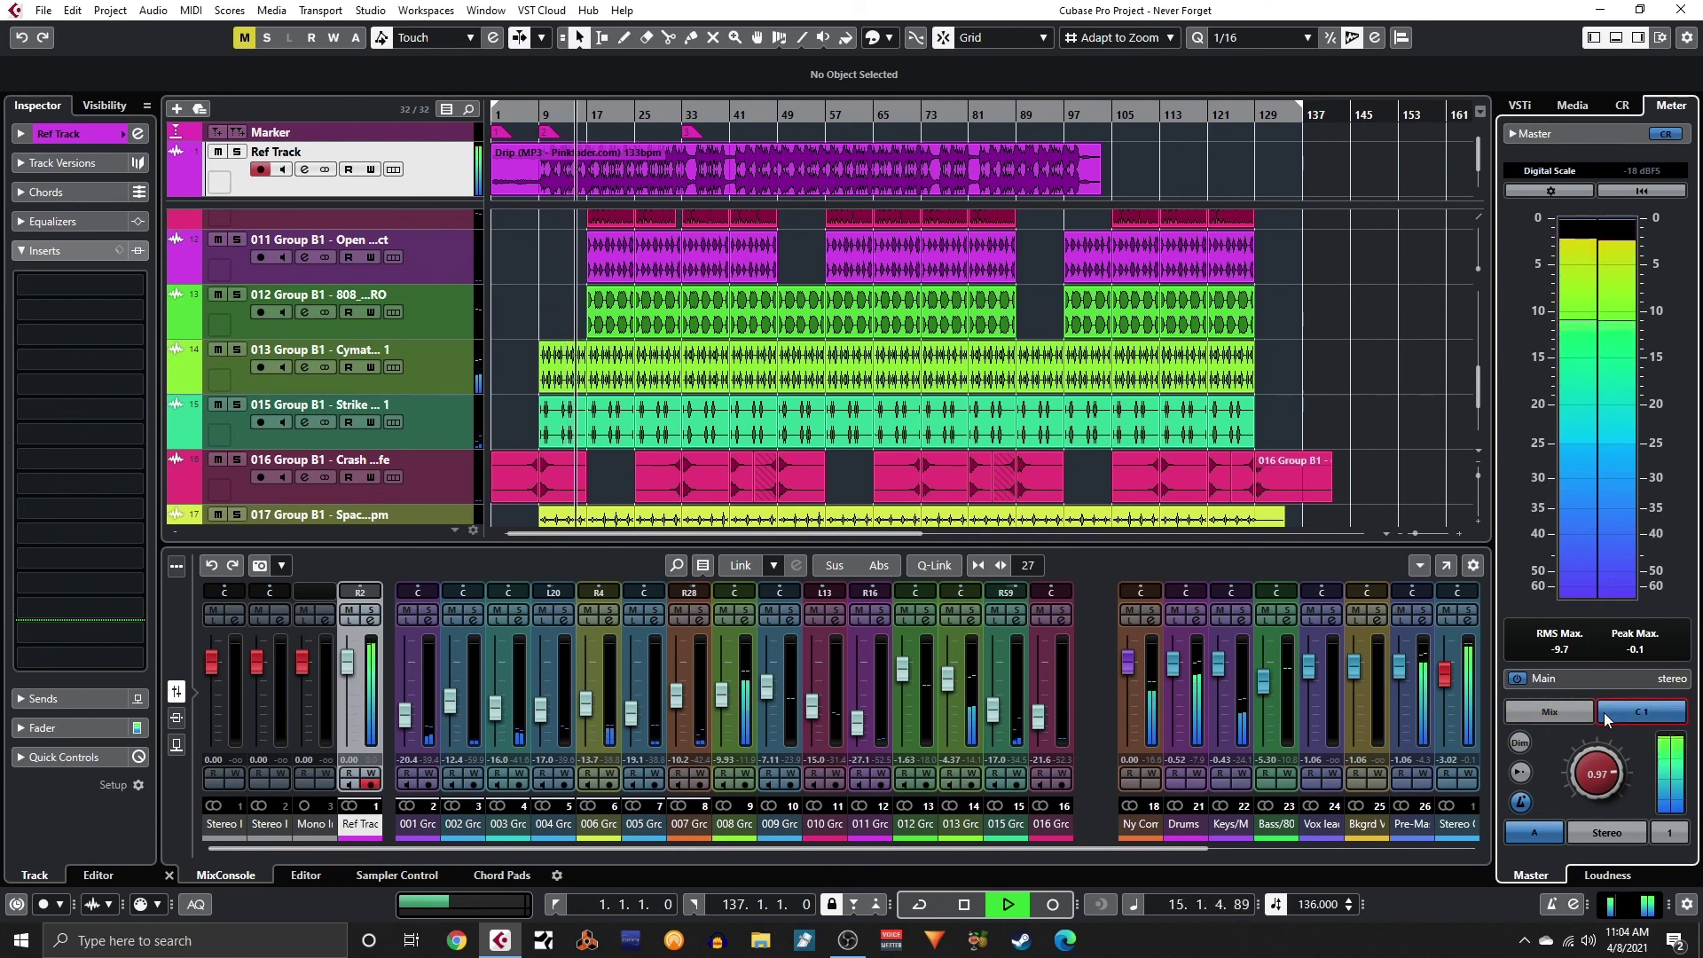